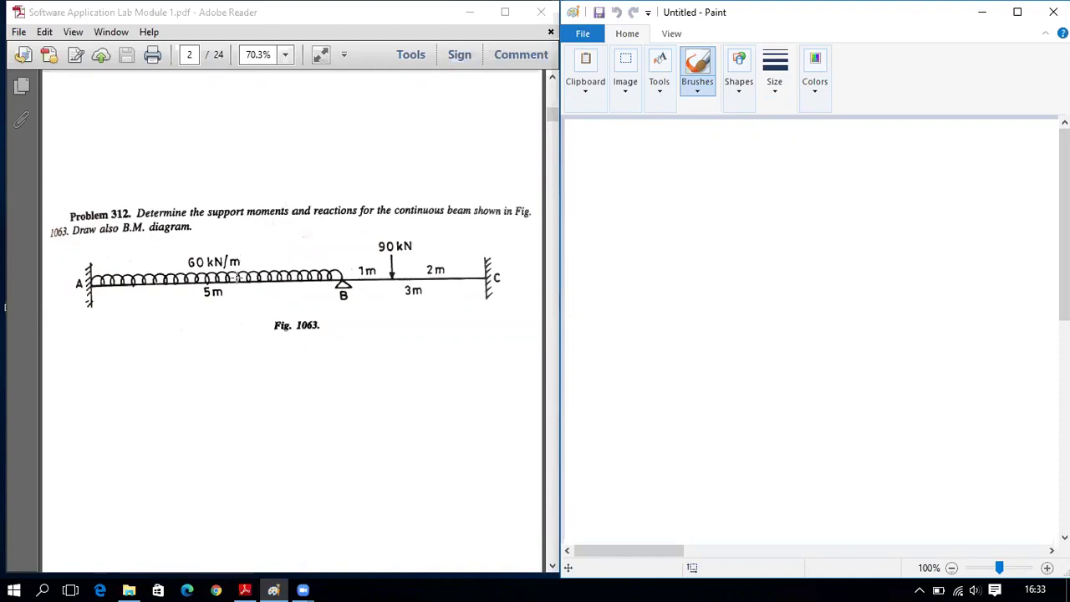
- Minimize the problem PDF and launch STAAD.Pro V8i SS6 from the desktop
left_click(256, 589)
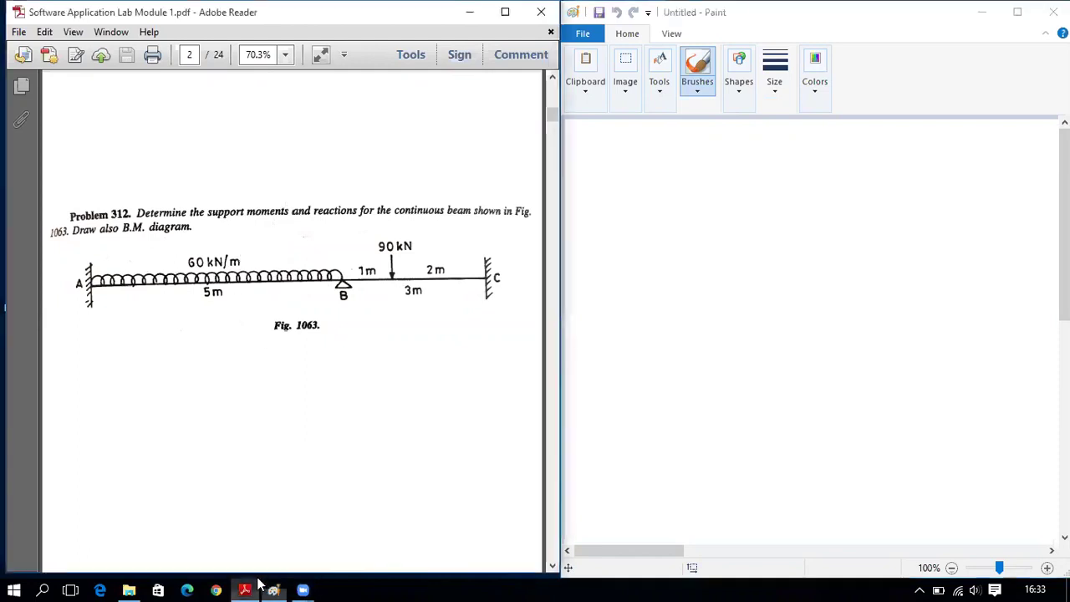
left_click(256, 587)
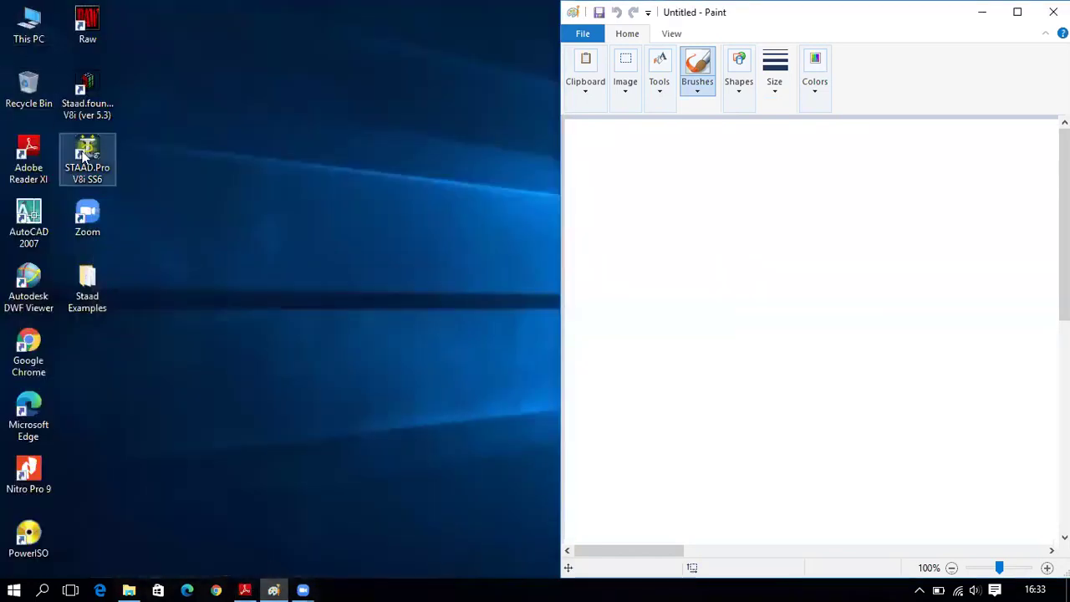
double_click(86, 155)
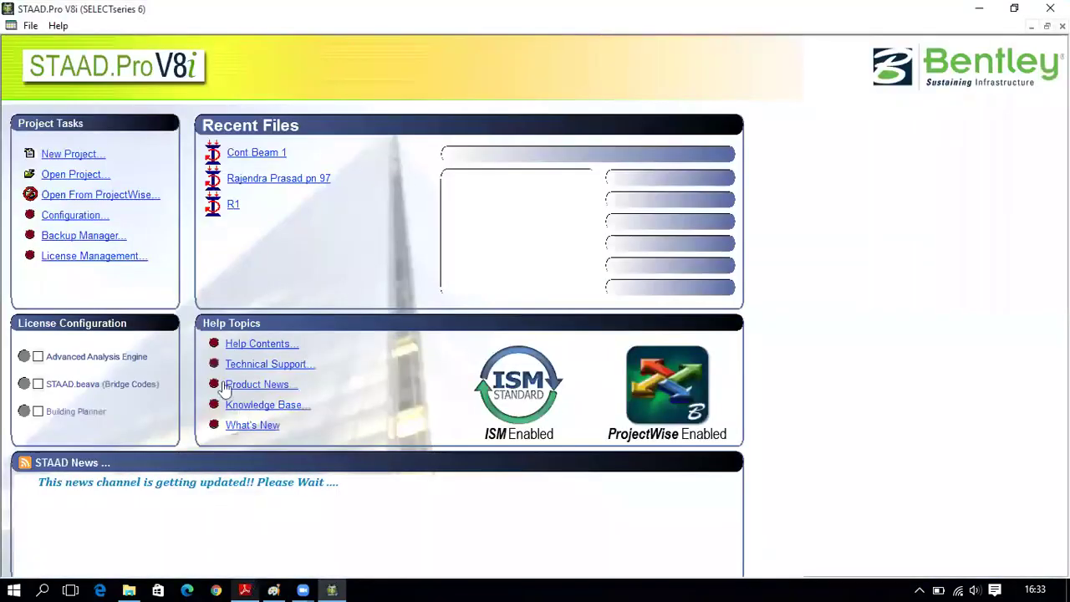
- Create a new Plane model named Cont Beam 2 in the Staad Examples folder, using meter and kilonewton units and the Add Beam starting option
left_click(69, 157)
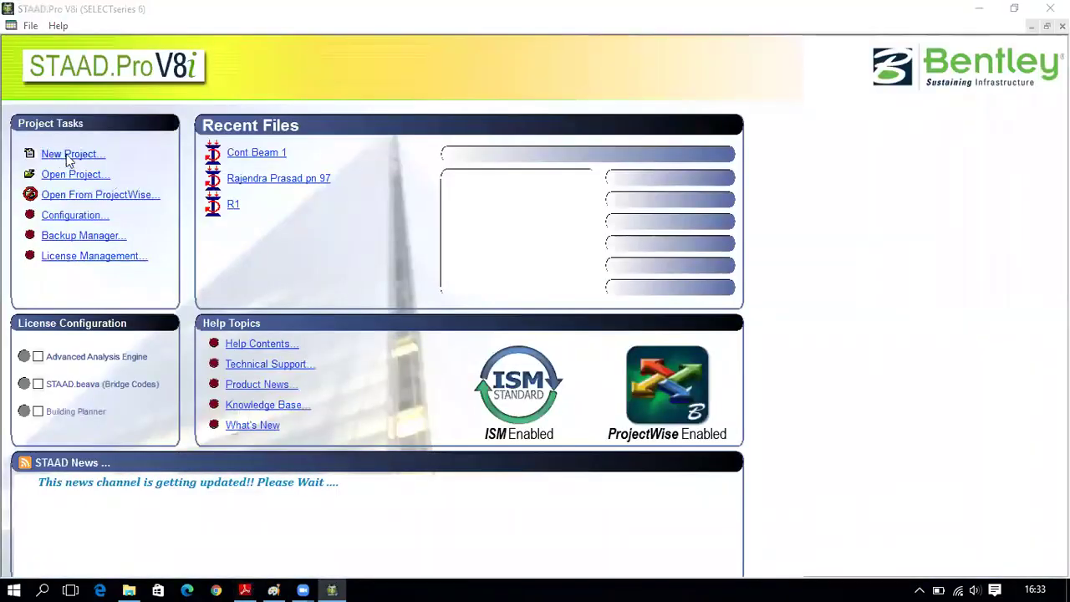
left_click(373, 185)
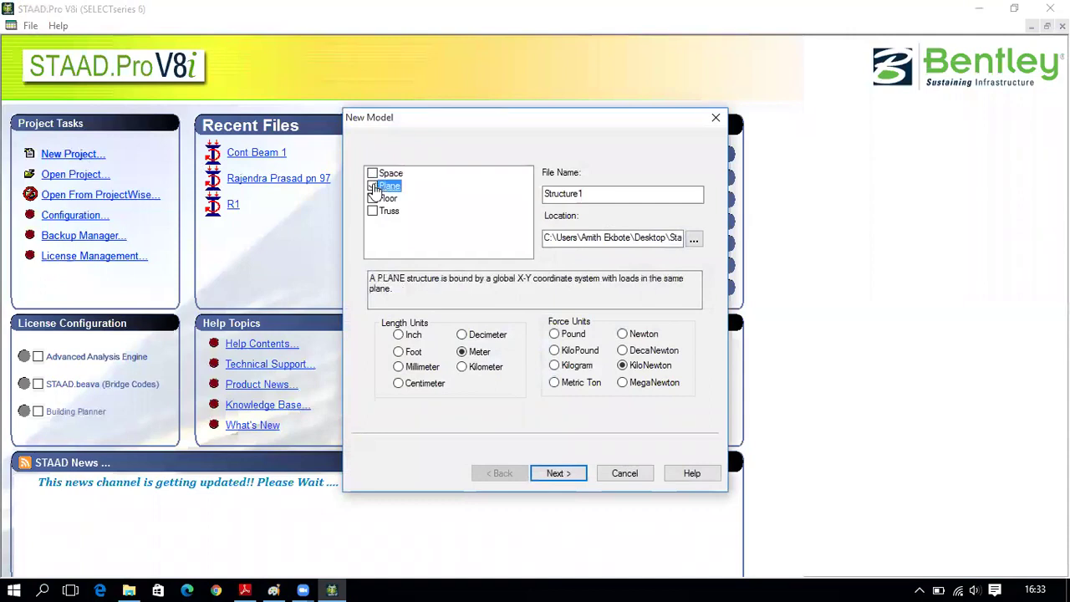
double_click(599, 196)
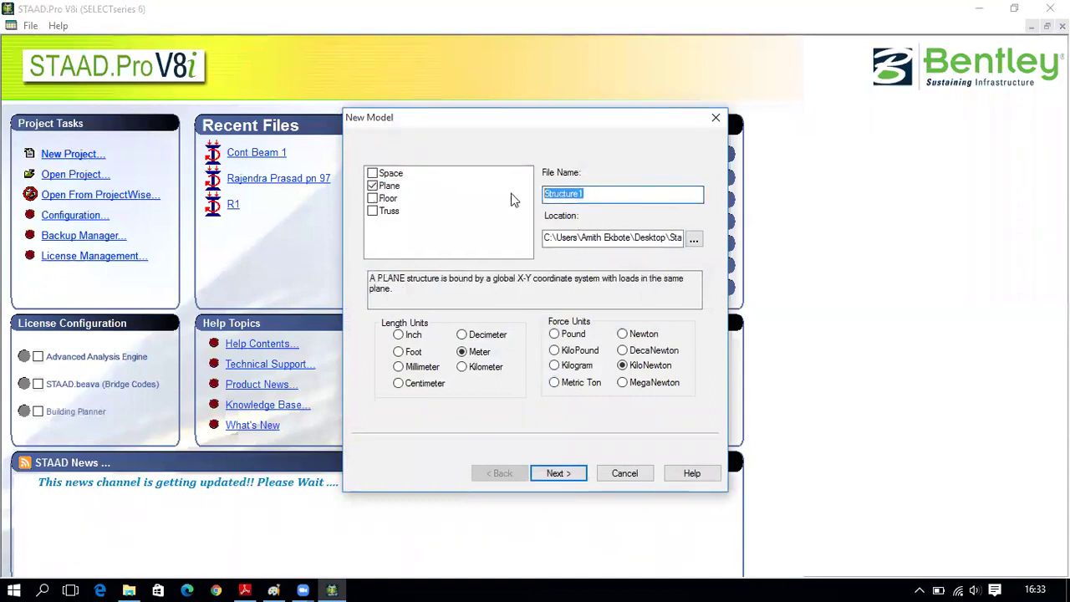
type("Cont Beam 2")
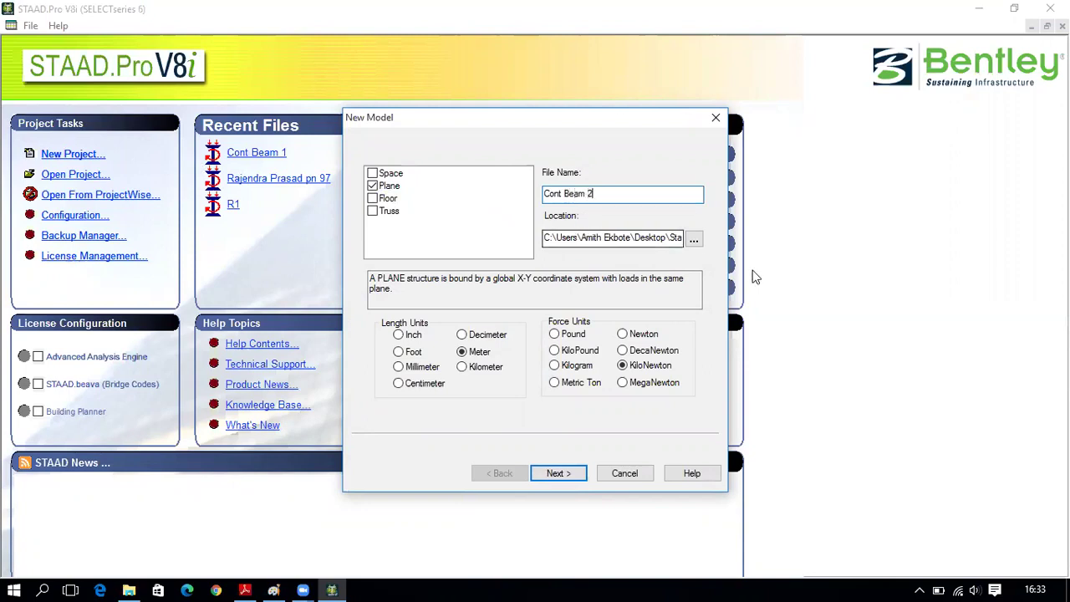
left_click(694, 238)
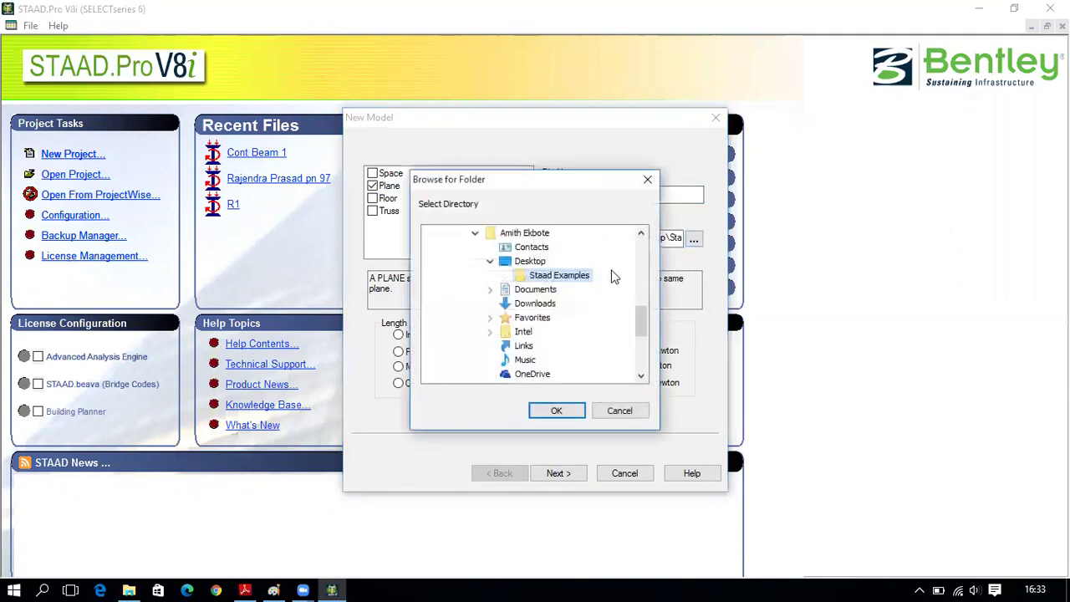
left_click(556, 410)
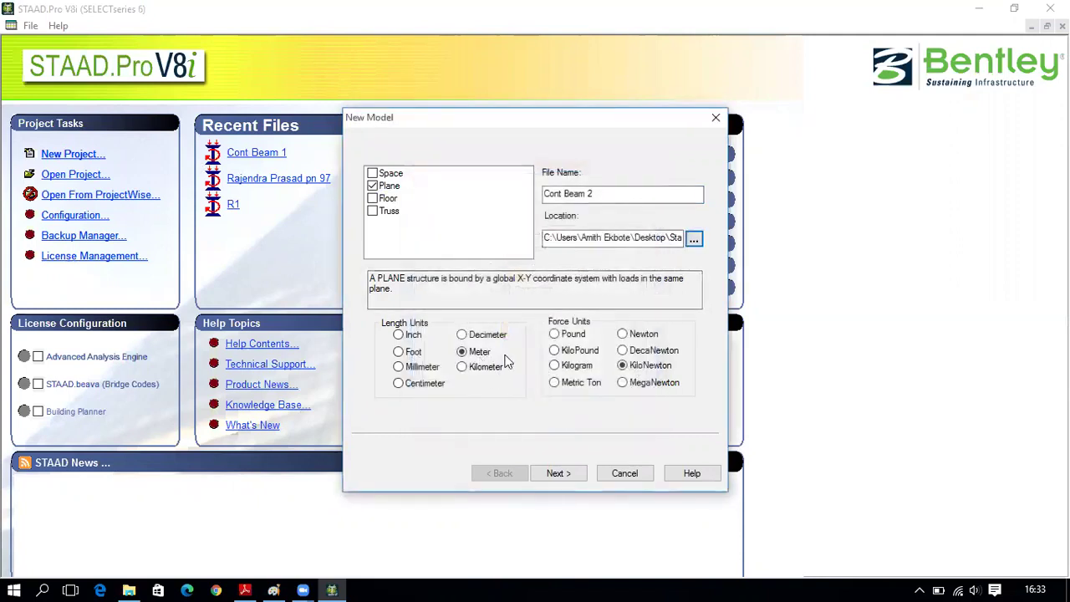
left_click(558, 473)
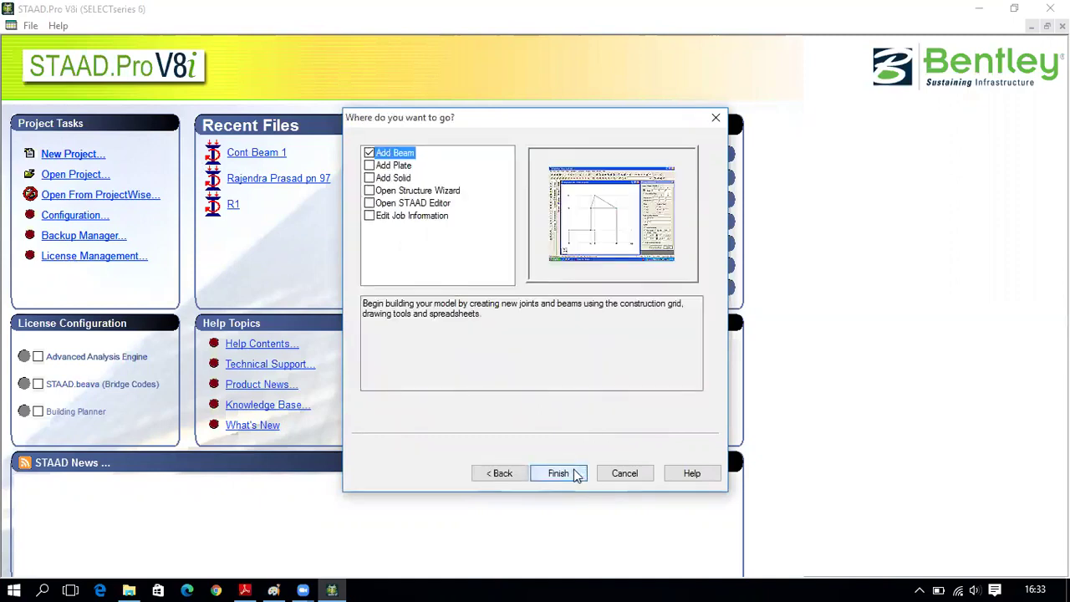
left_click(547, 473)
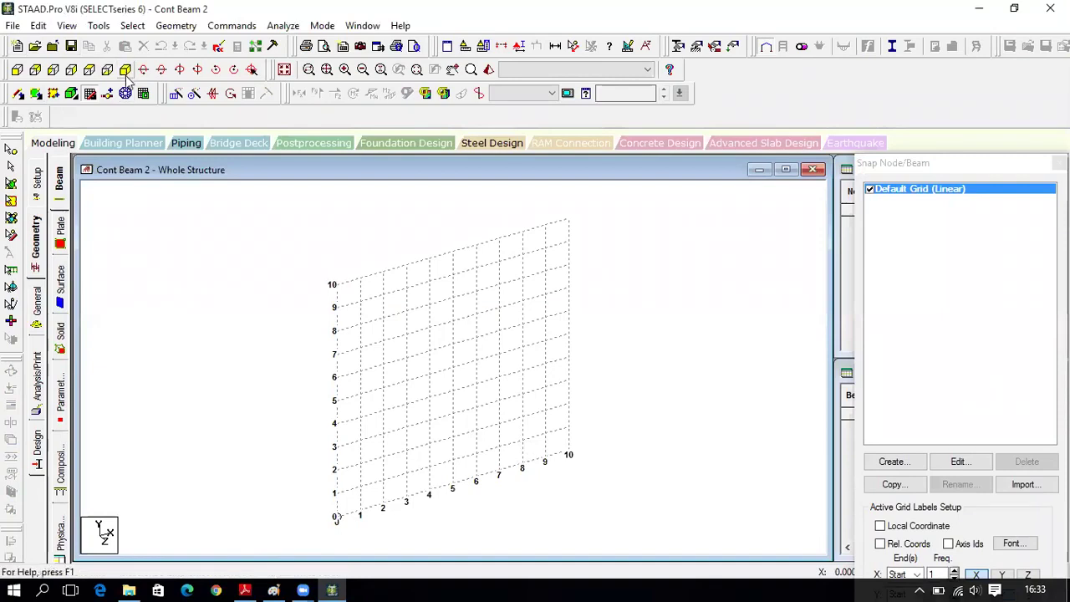
- In the front view, draw two connected beams along the X axis with nodes at 0, 5 and 8 m, and close the snap grid
left_click(15, 72)
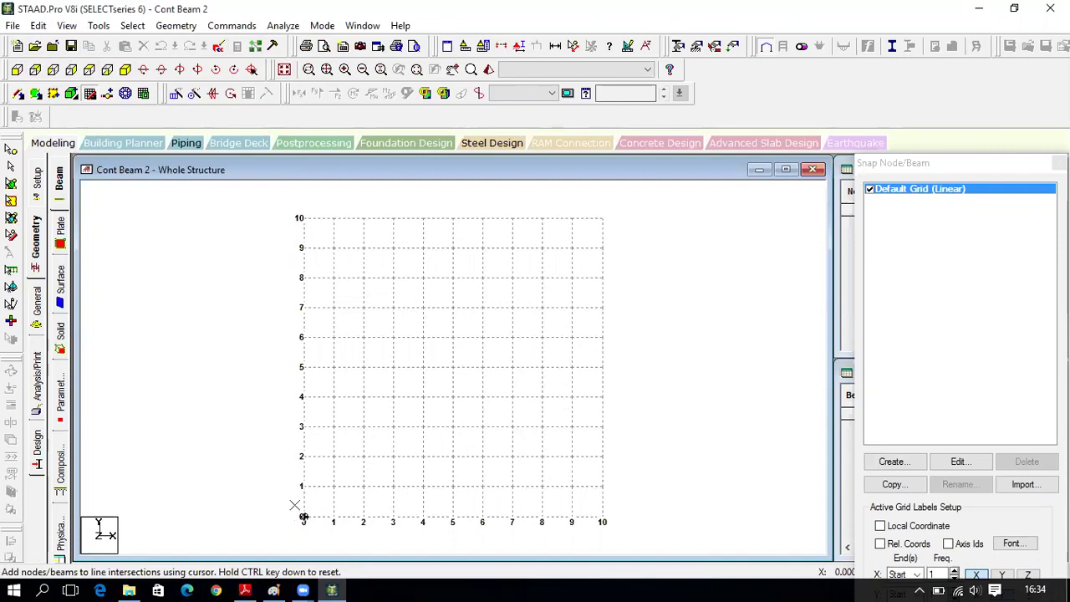
left_click(245, 591)
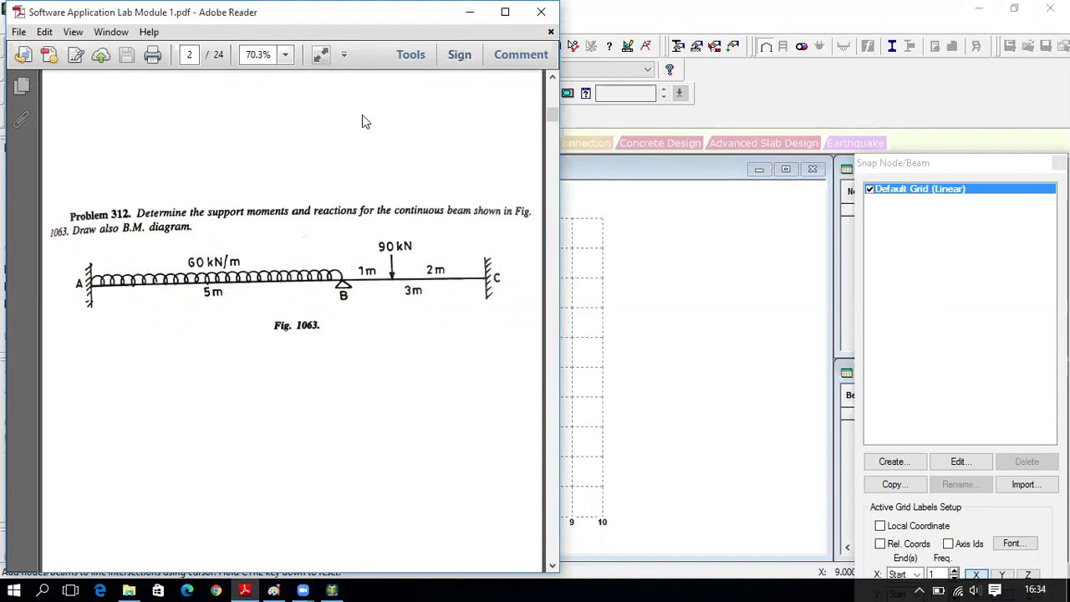
left_click(577, 393)
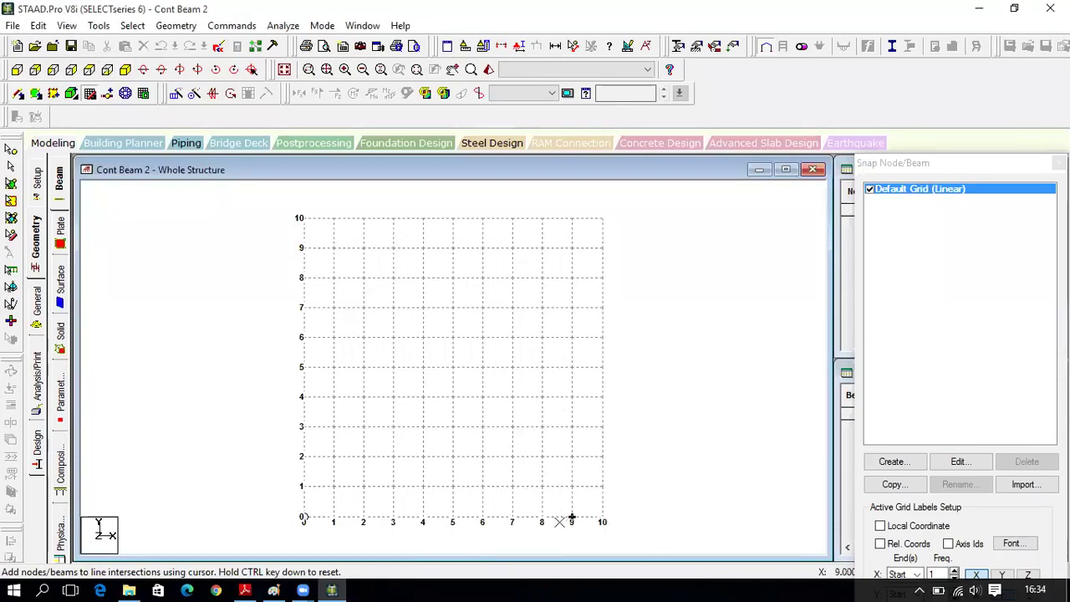
left_click(302, 518)
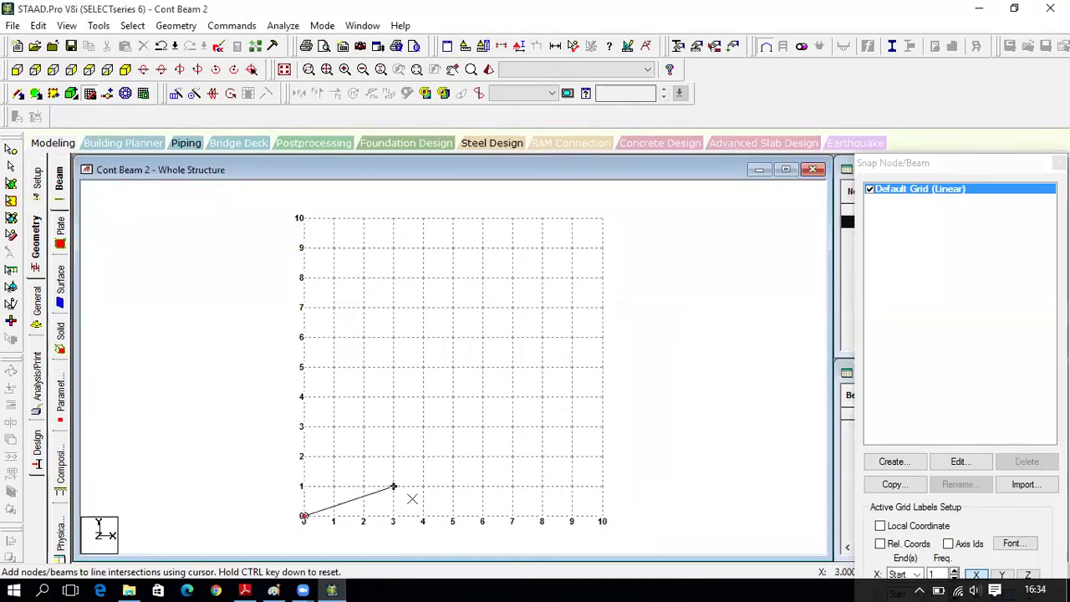
left_click(452, 519)
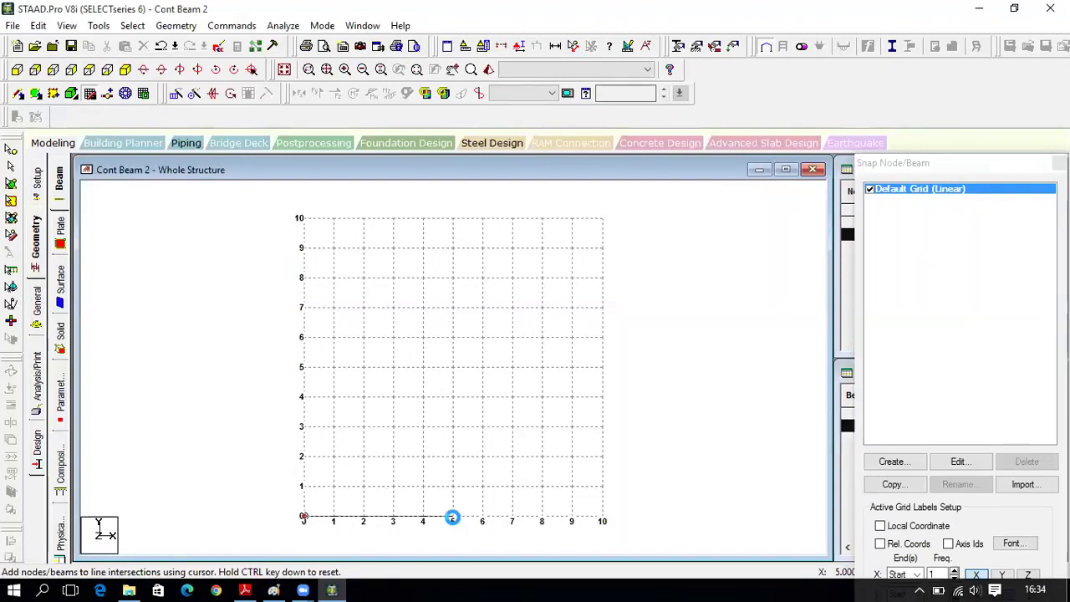
left_click(542, 519)
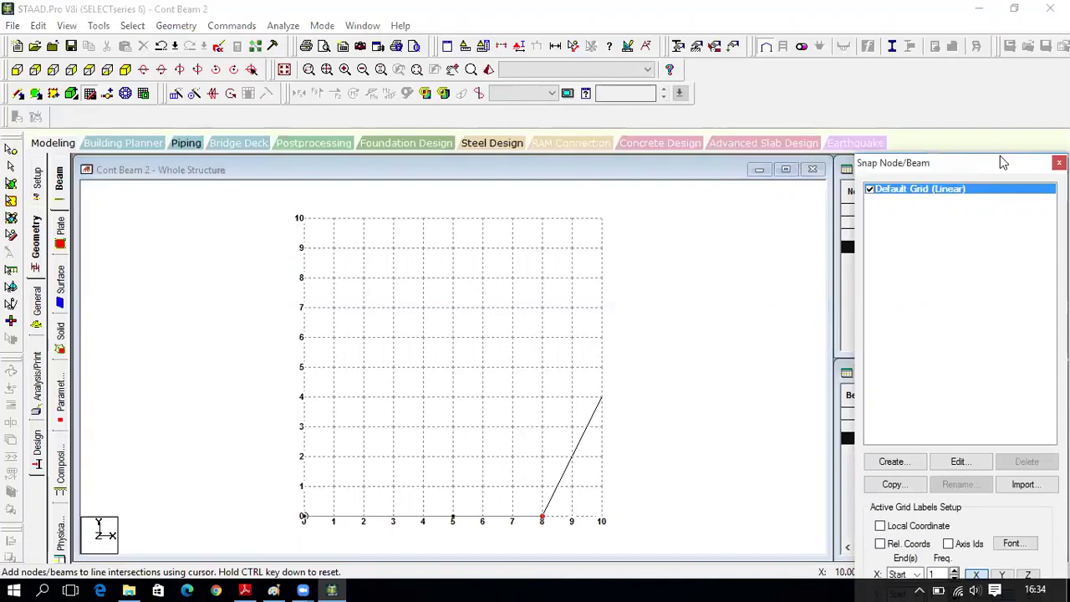
left_click(975, 512)
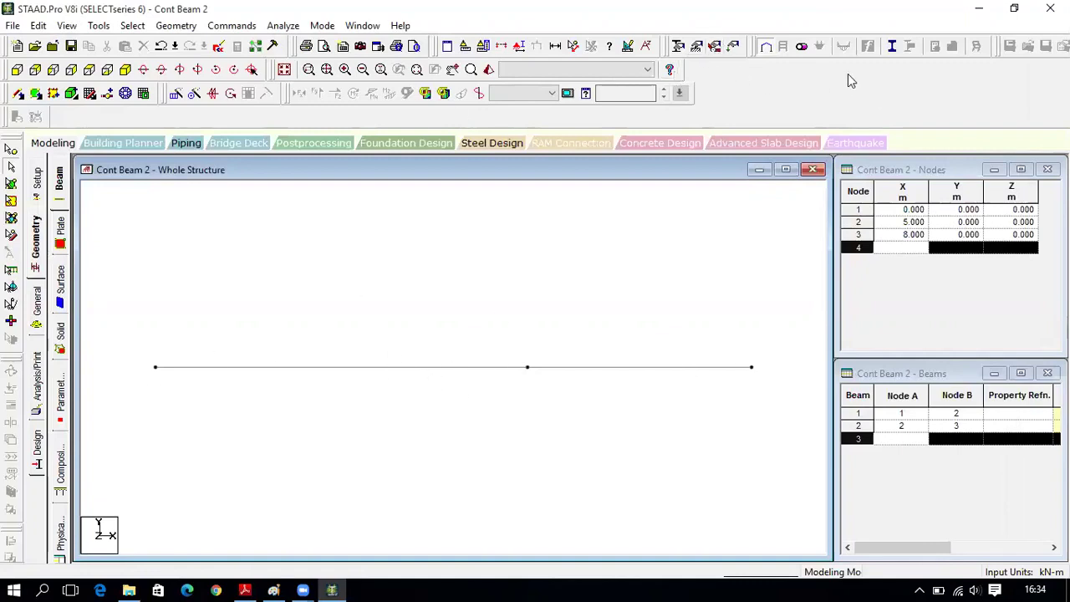
- Display the span dimensions in the structure view to check them, and remove them again
left_click(557, 47)
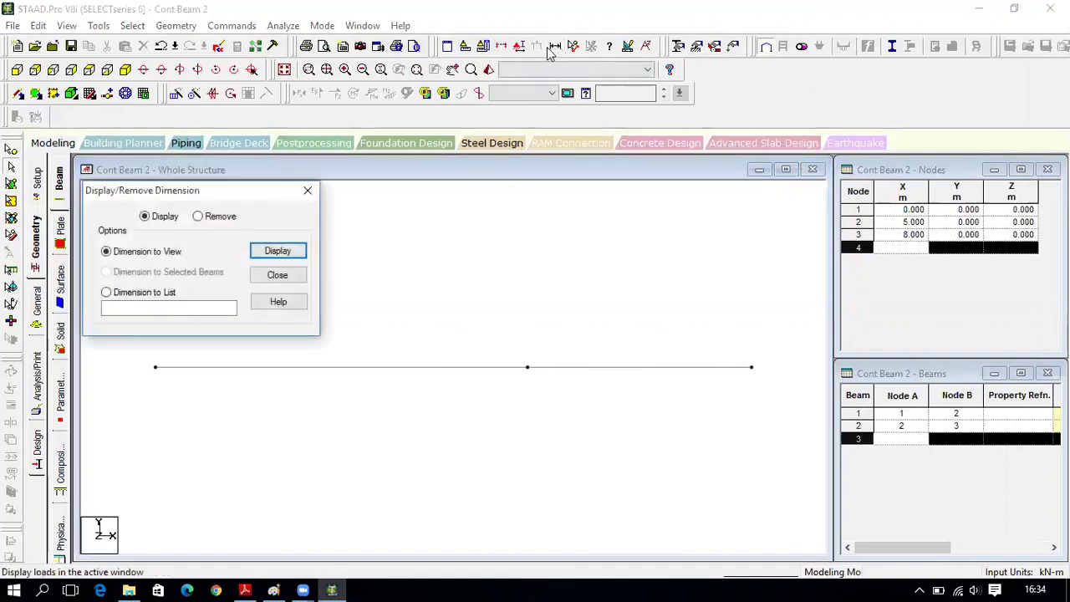
left_click(279, 252)
left_click(306, 191)
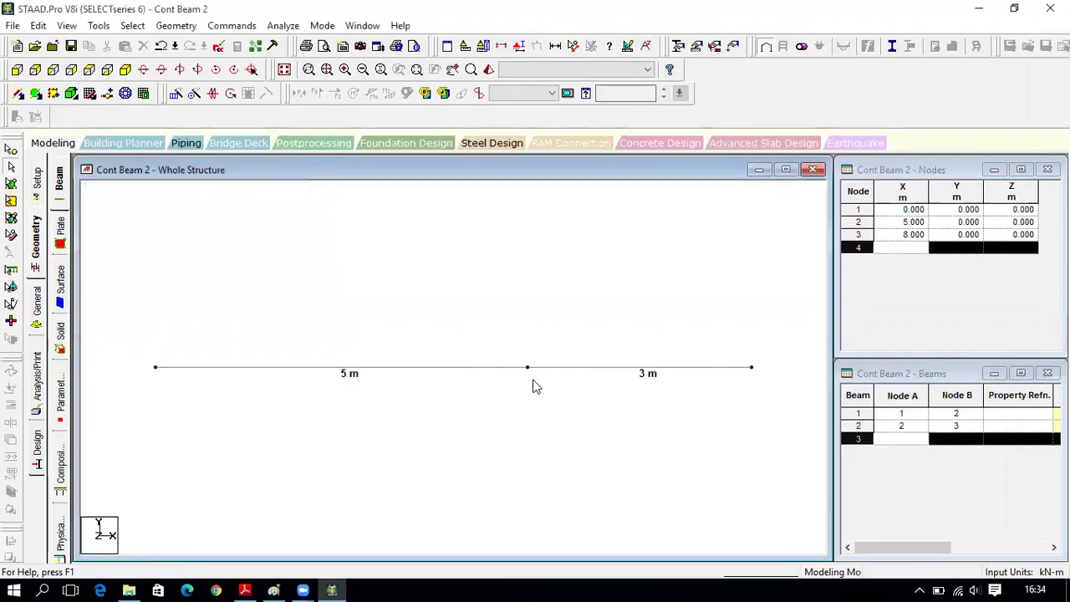
left_click(555, 46)
left_click(199, 216)
left_click(277, 251)
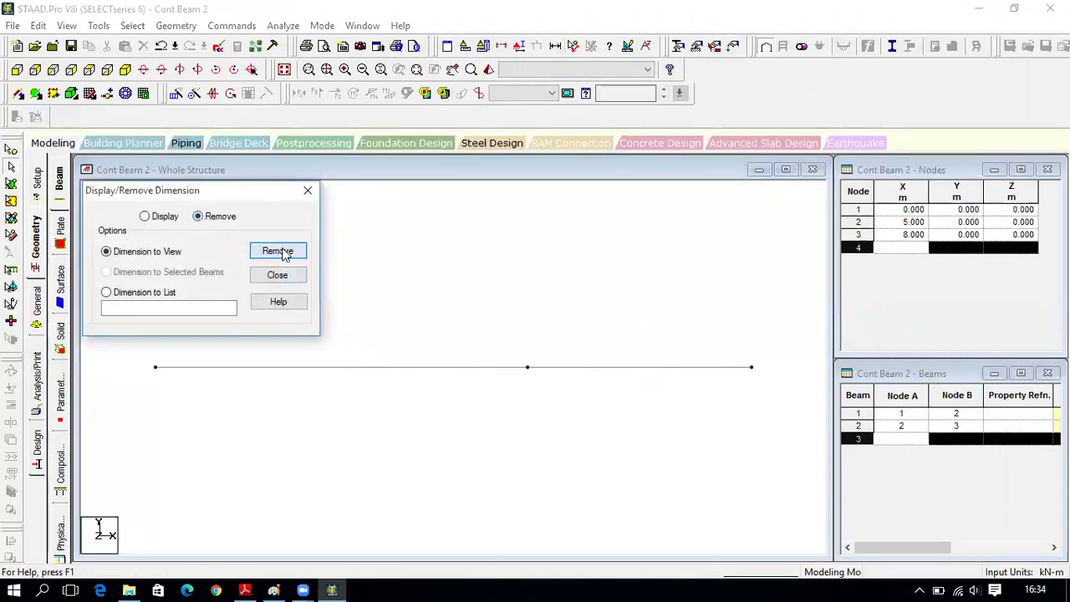
left_click(307, 191)
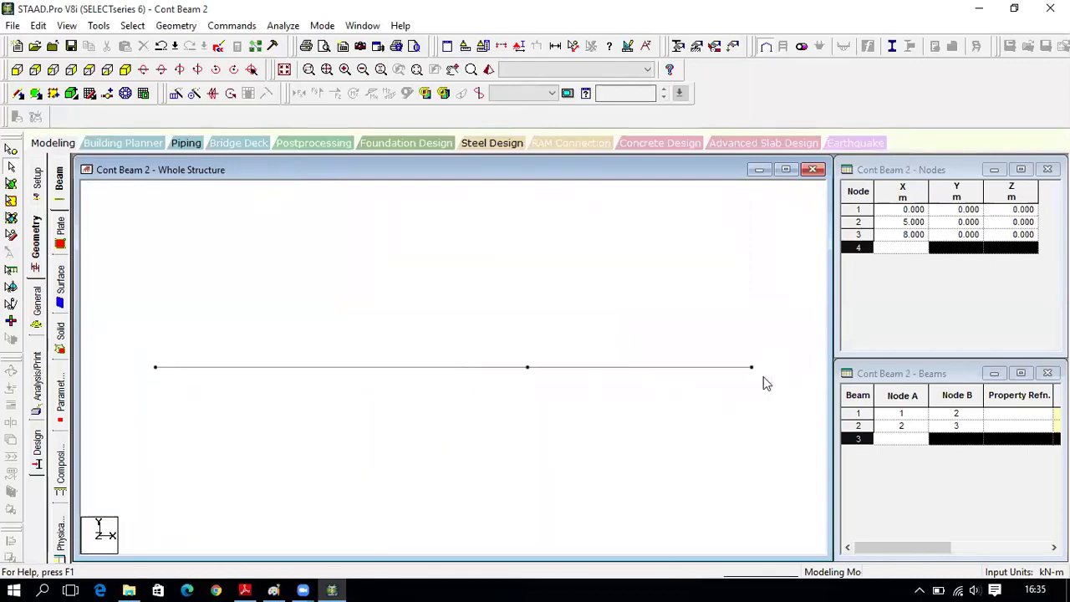
- Select the 5 m and 3 m spans individually to check that they are separate members, and clear the selection
left_click(219, 368)
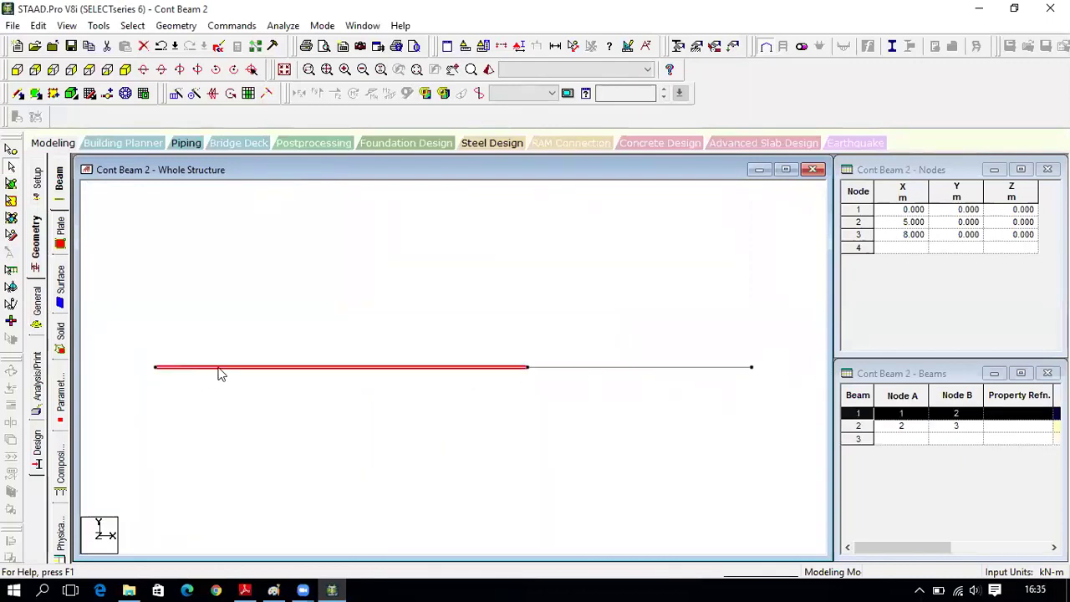
left_click(588, 367)
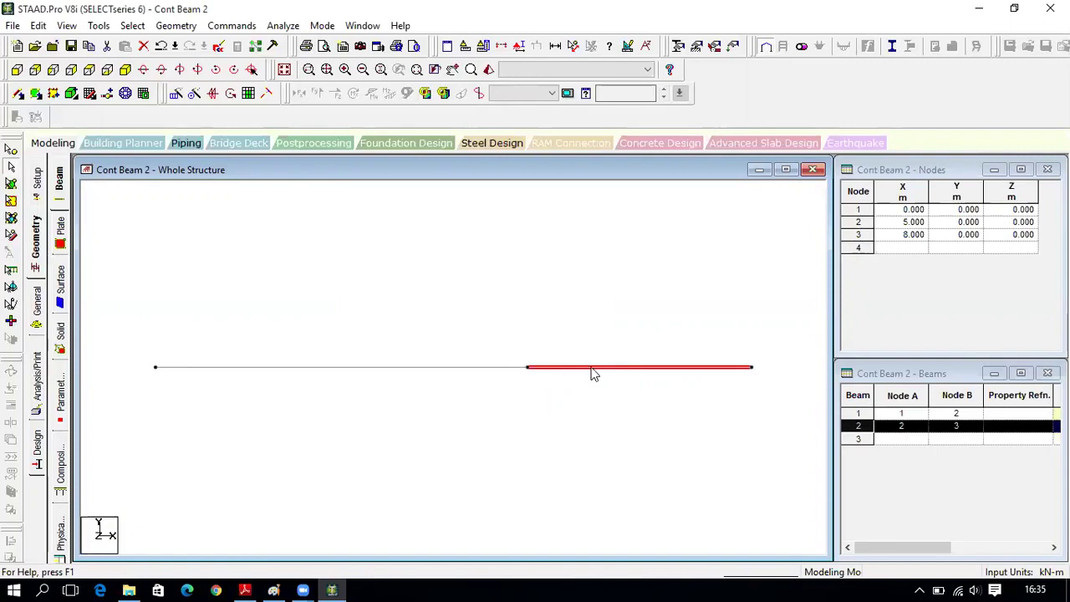
left_click(229, 347)
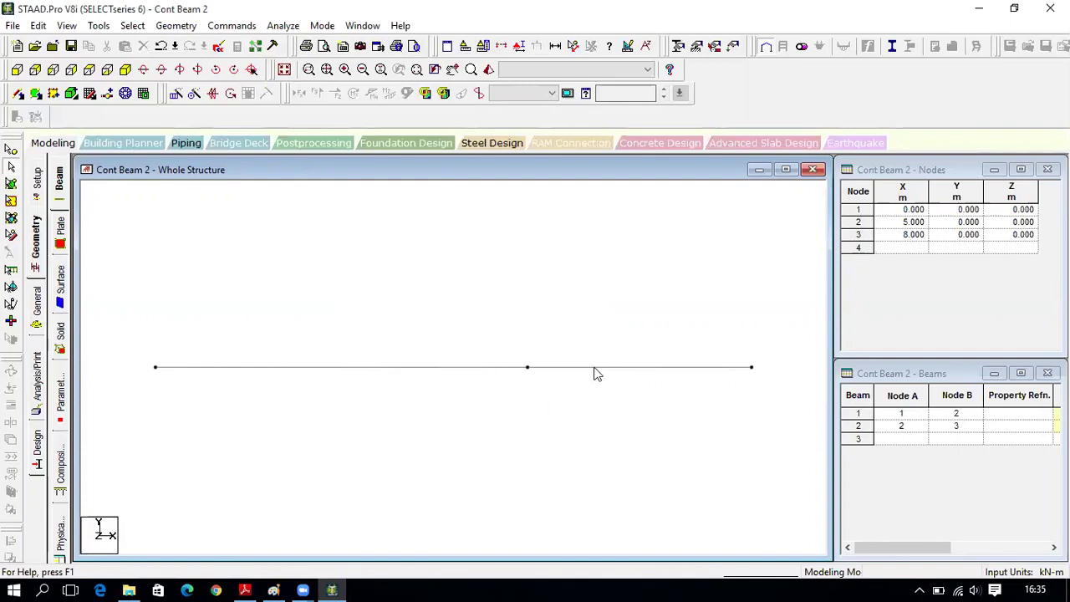
left_click(385, 368)
left_click(334, 302)
- Define a rectangular concrete section property with YD 0.4 m and ZD 0.35 m
left_click(36, 314)
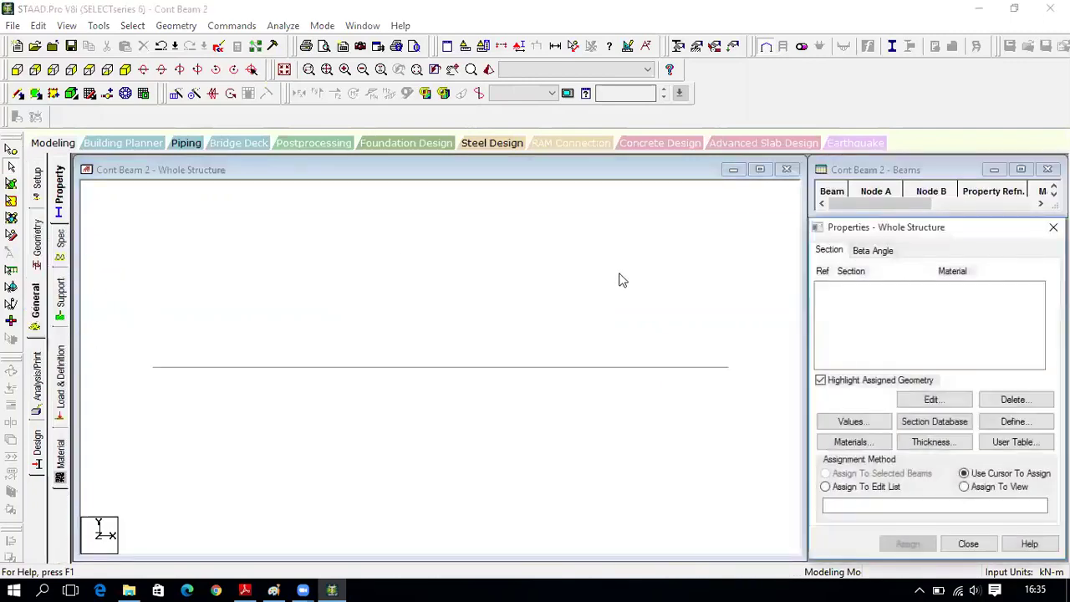
left_click(1027, 425)
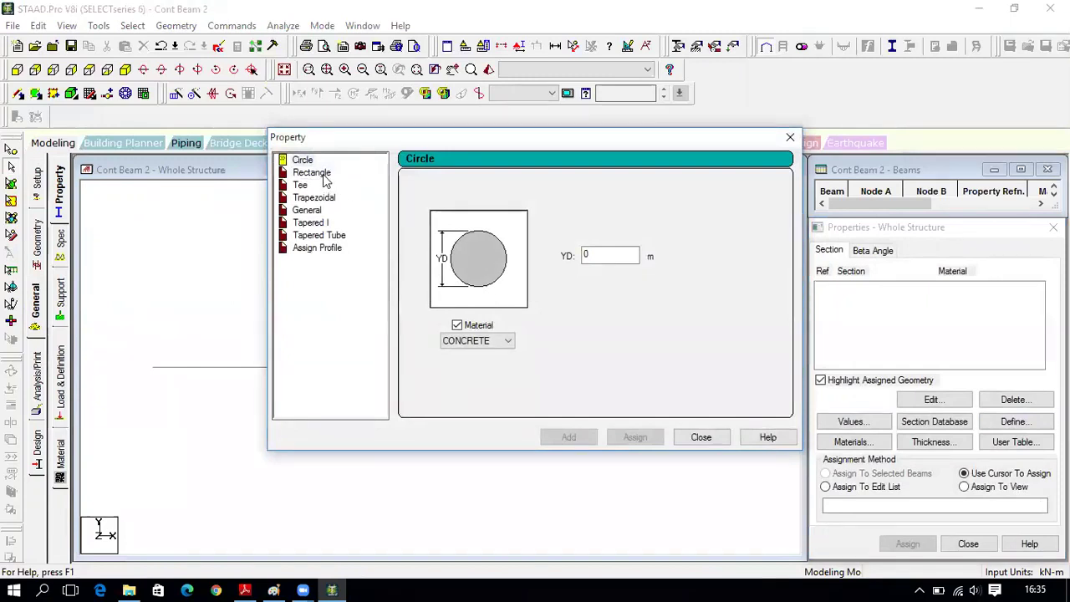
left_click(321, 174)
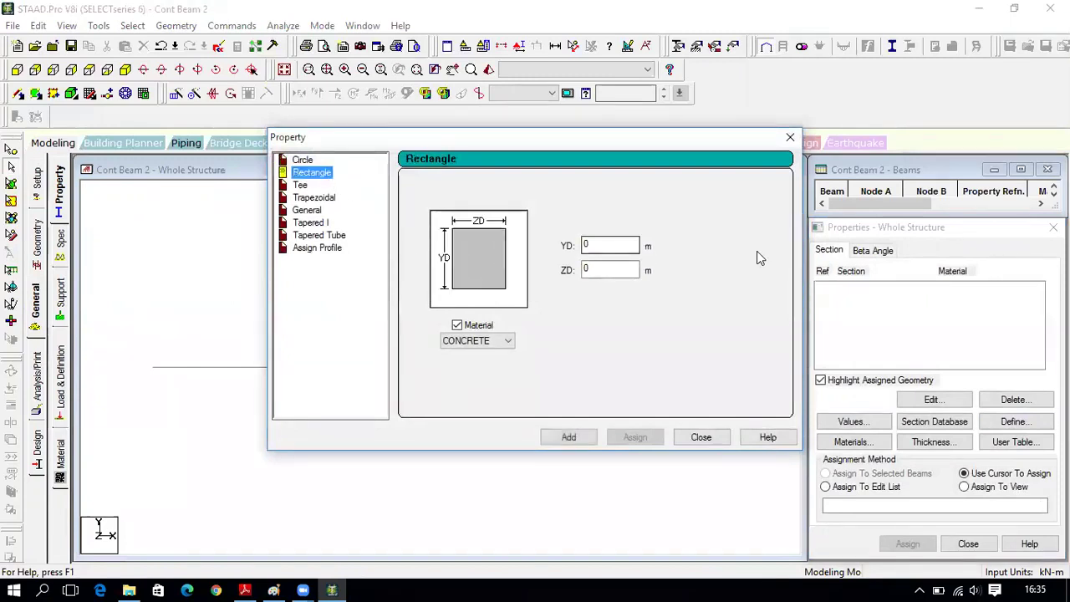
left_click(602, 244)
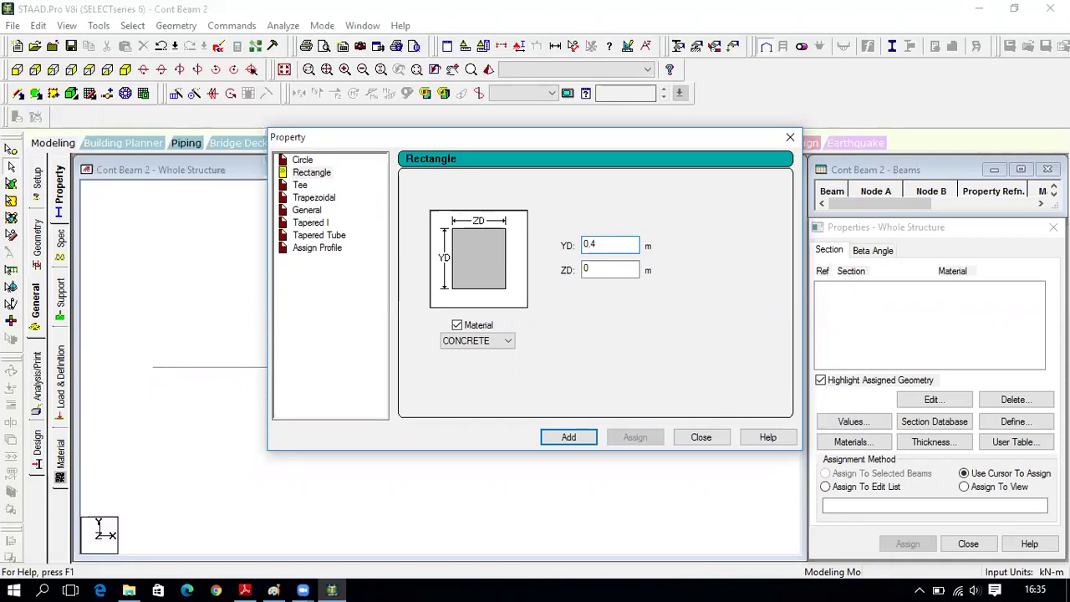
left_click(615, 272)
left_click(566, 443)
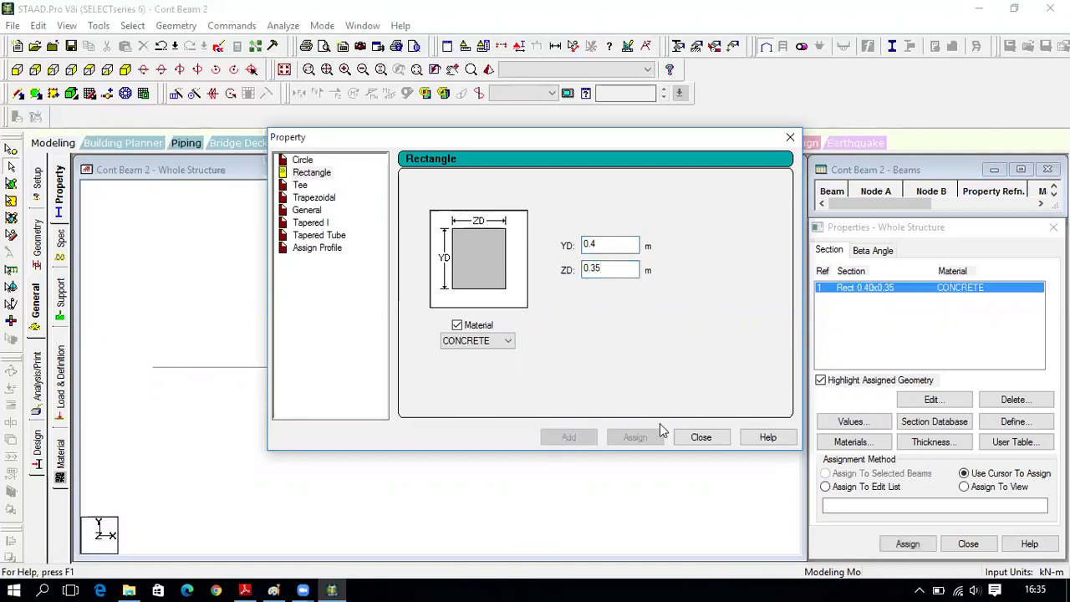
left_click(693, 437)
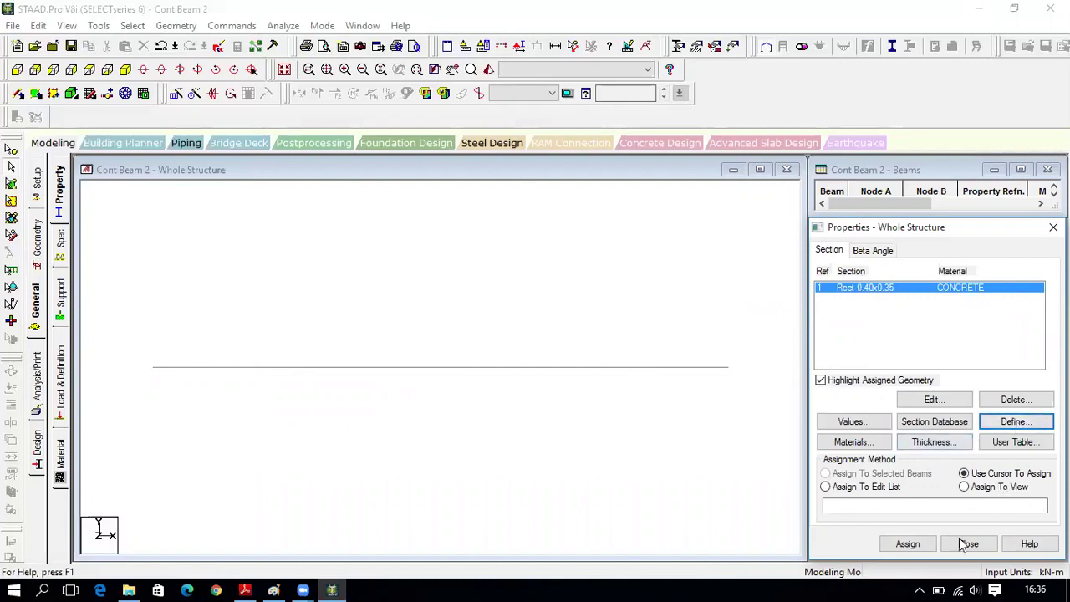
- Assign the Rect 0.40x0.35 concrete section to both beam spans using the cursor, and close the properties dialog
left_click(910, 544)
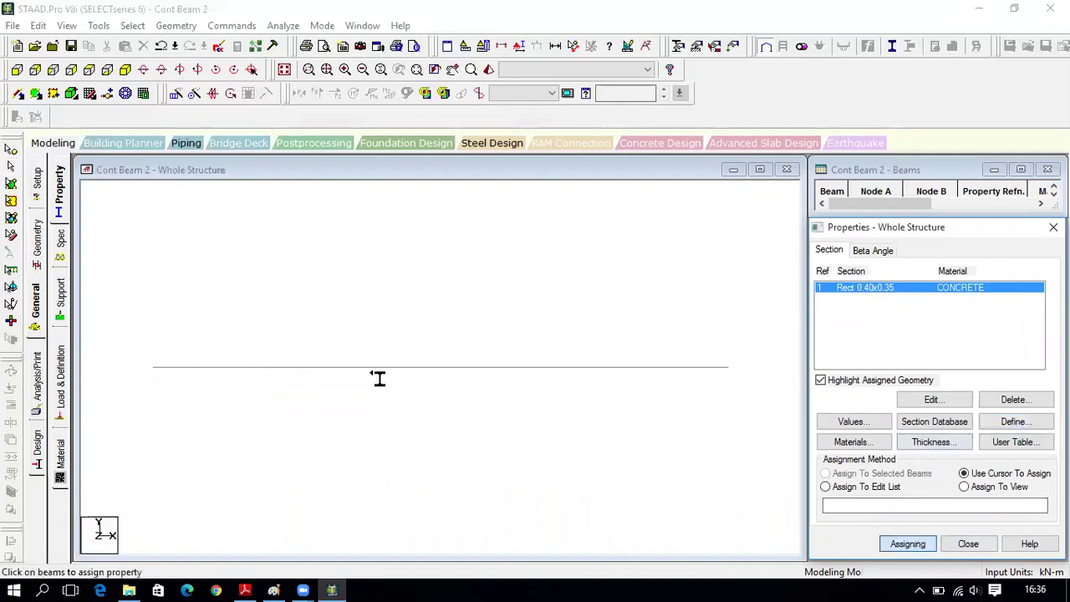
left_click(338, 373)
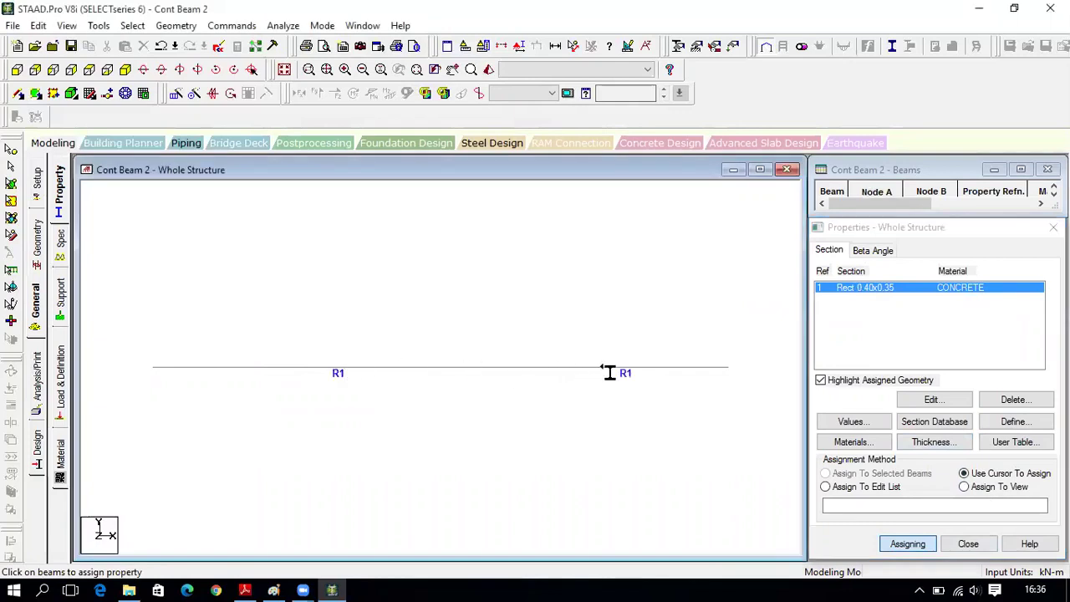
left_click(968, 546)
- Maximize the whole structure view and open the 3D rendered view of the beam
left_click(758, 169)
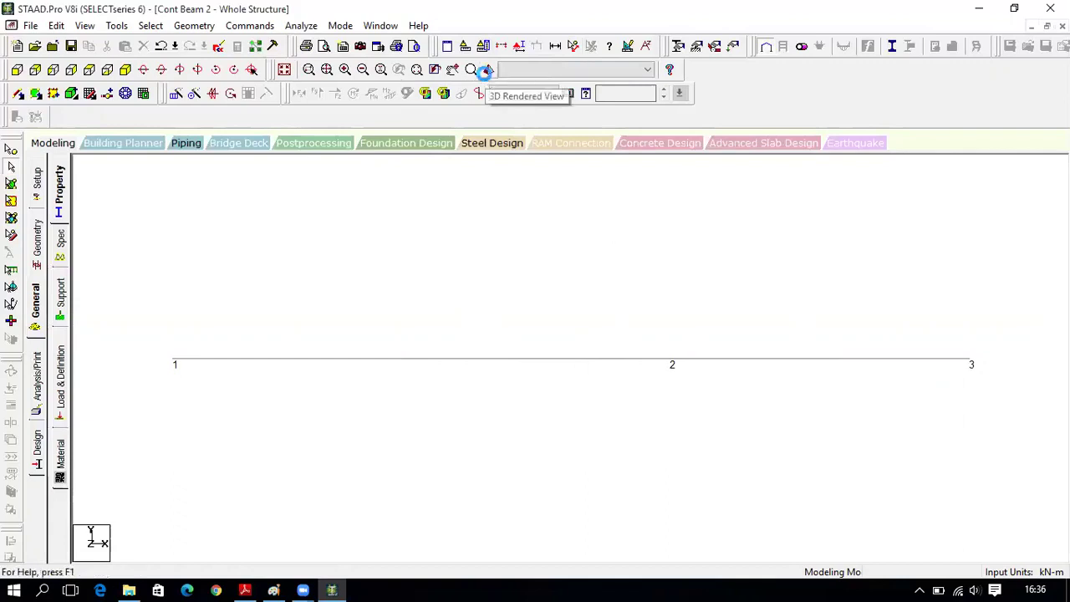
left_click(488, 71)
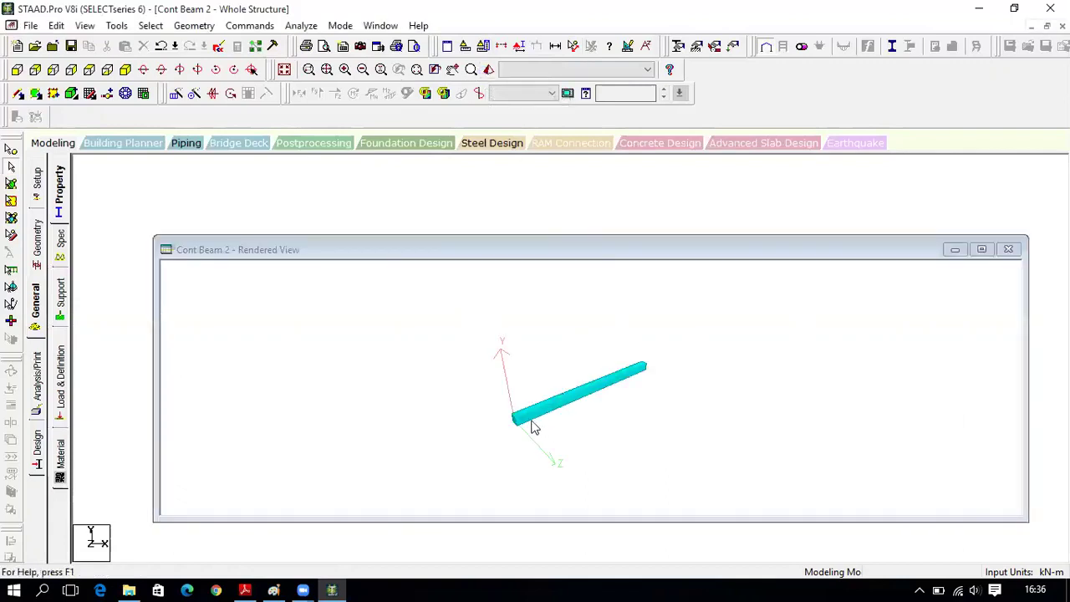
- Inspect the beam's 3D geometry in the maximized rendered view, and return to the whole structure view
mouse_move(494, 430)
left_mouse_down()
mouse_move(535, 461)
mouse_move(510, 443)
left_mouse_up()
left_click(981, 249)
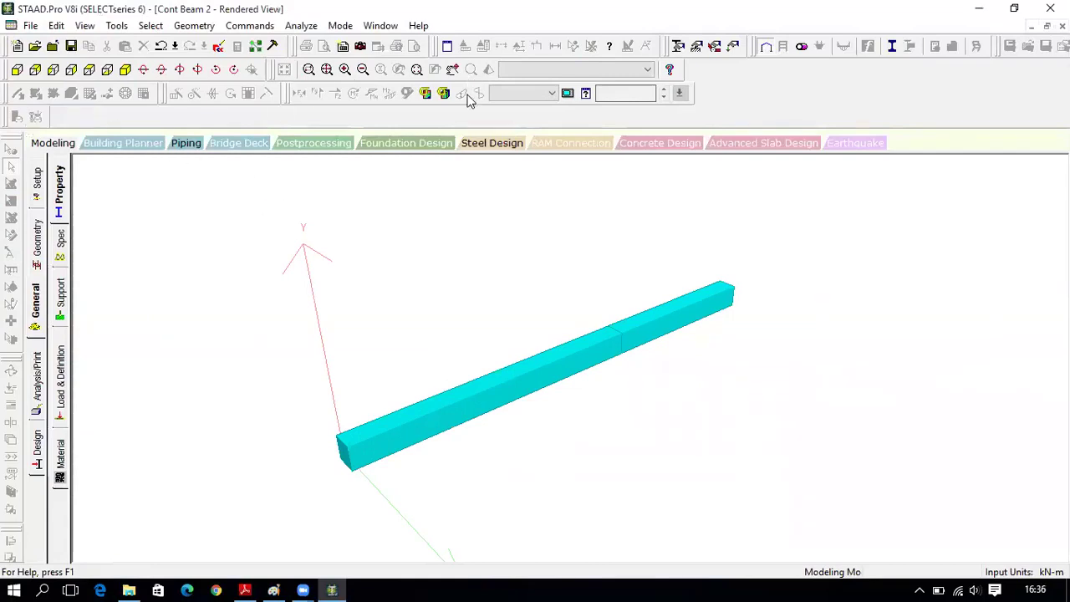
left_click(37, 180)
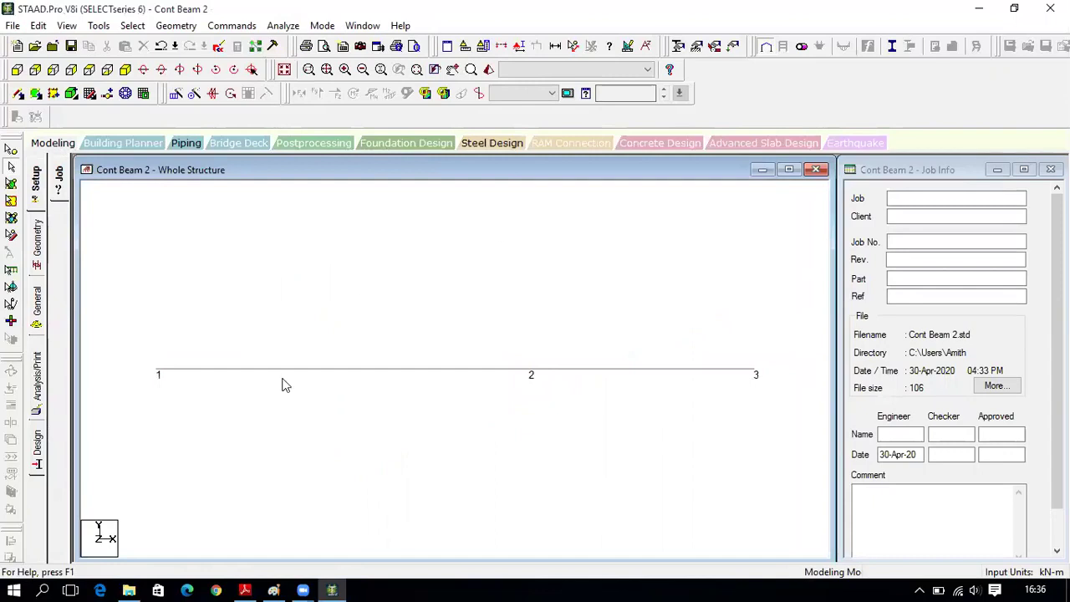
- Select the 1–2 span and the 2–3 span one after the other to check them, and clear the selection
left_click(314, 373)
left_click(614, 371)
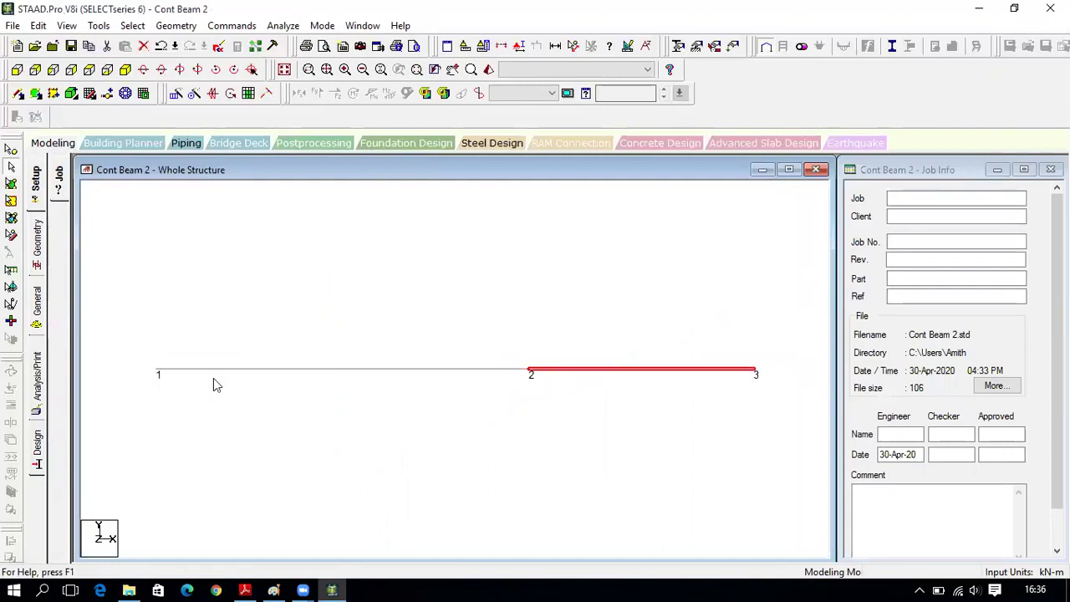
left_click(170, 393)
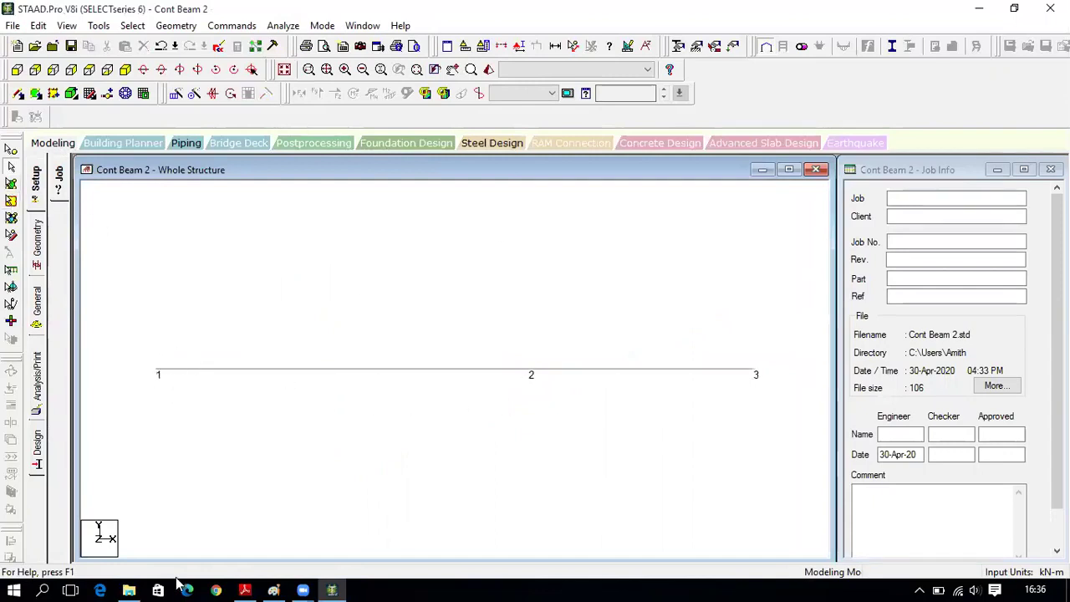
- Check the support types in the Problem 312 figure in Adobe Reader, and create a fixed and a pinned support in STAAD.Pro
left_click(245, 590)
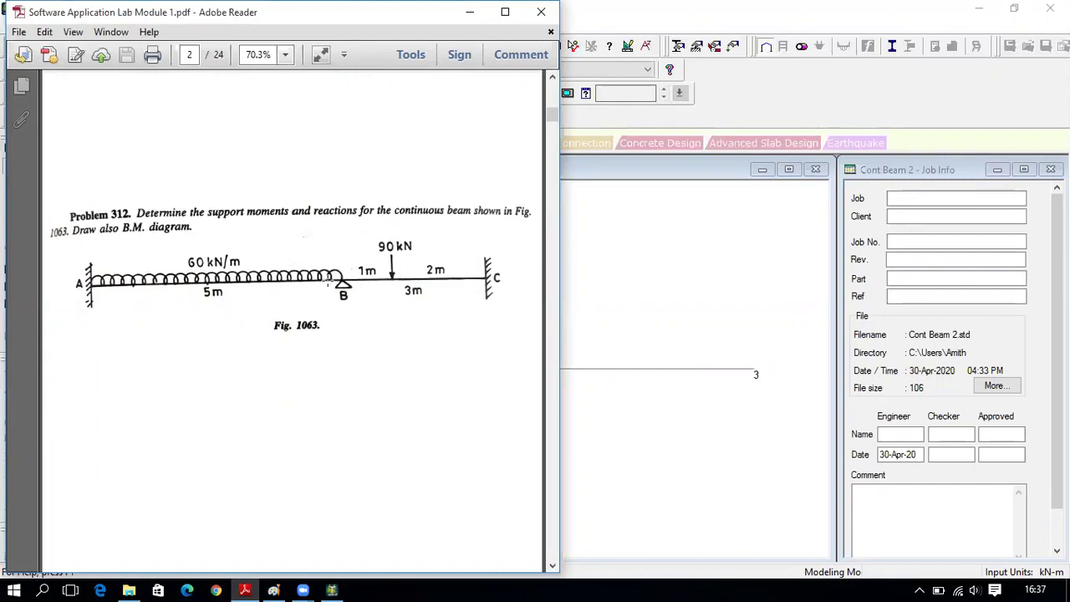
left_click(332, 590)
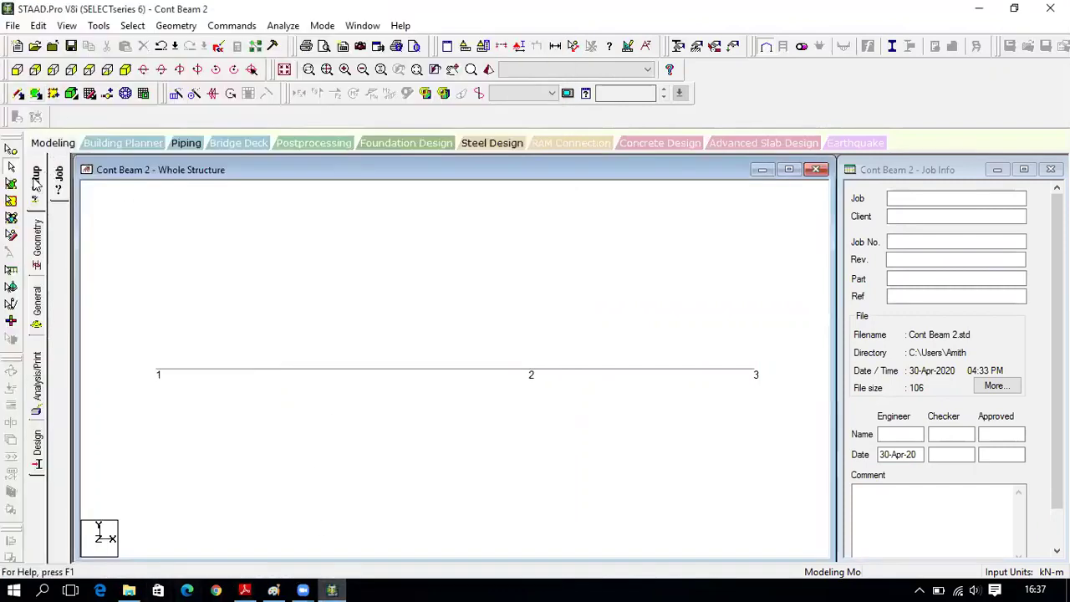
left_click(37, 311)
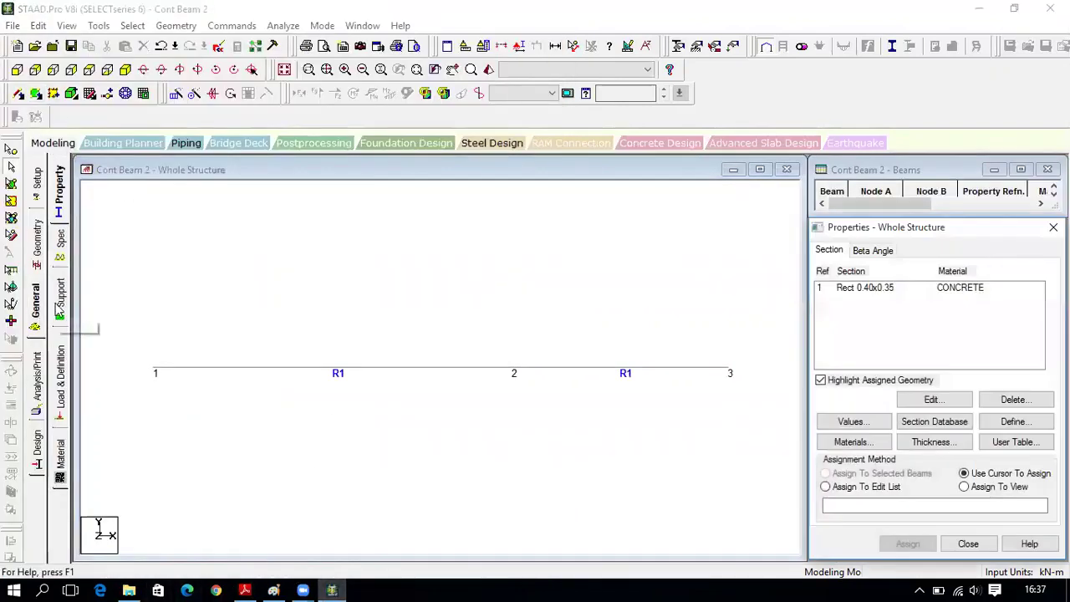
left_click(60, 301)
left_click(947, 427)
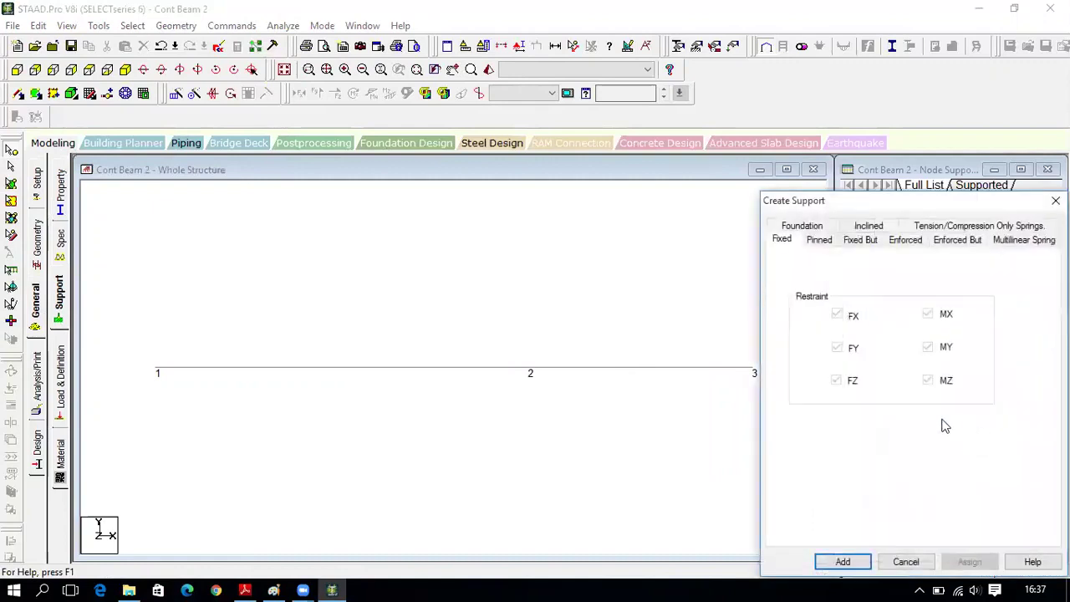
left_click(861, 562)
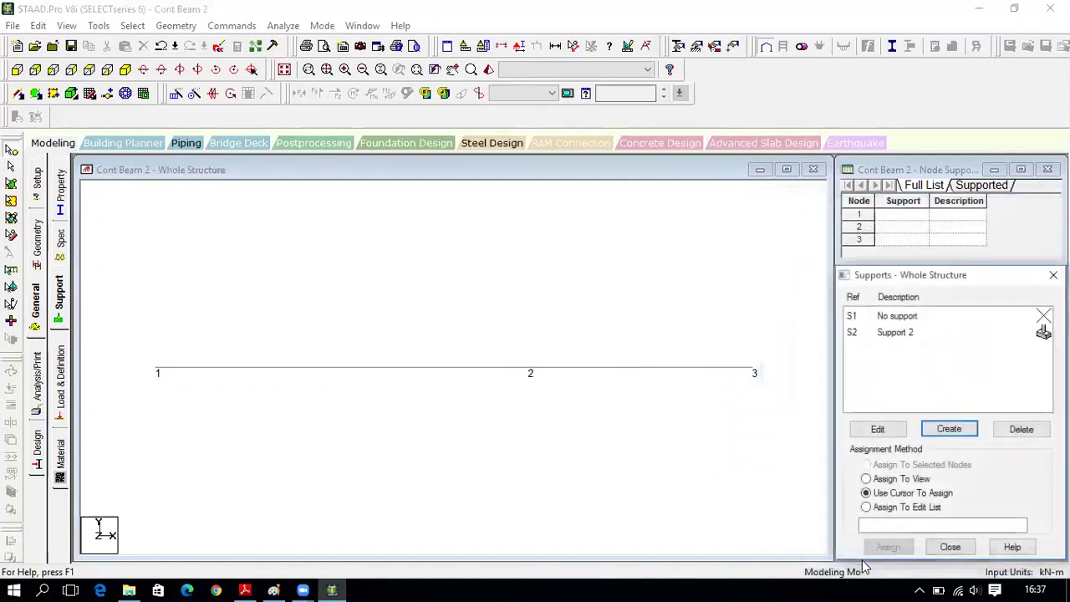
left_click(961, 431)
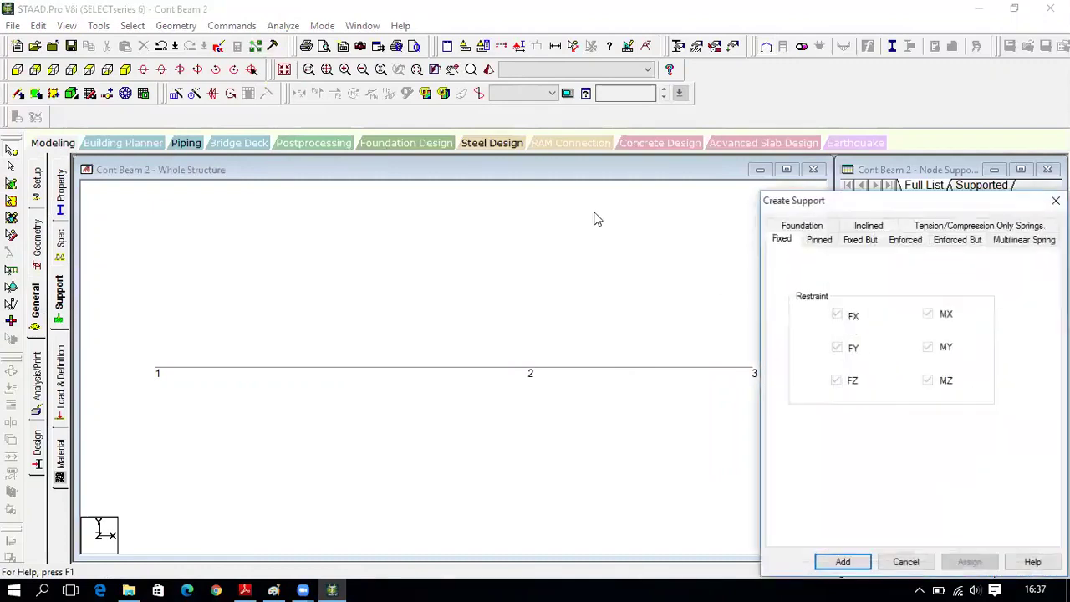
left_click(829, 240)
left_click(855, 562)
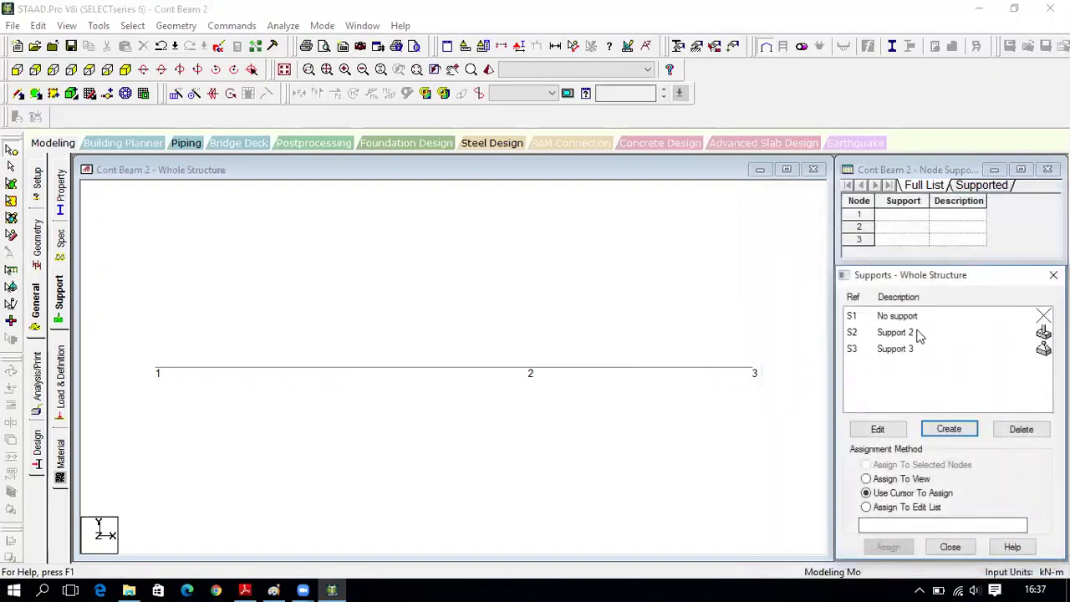
- Assign the fixed support to end nodes 1 and 3 of the beam using the cursor
left_click(918, 334)
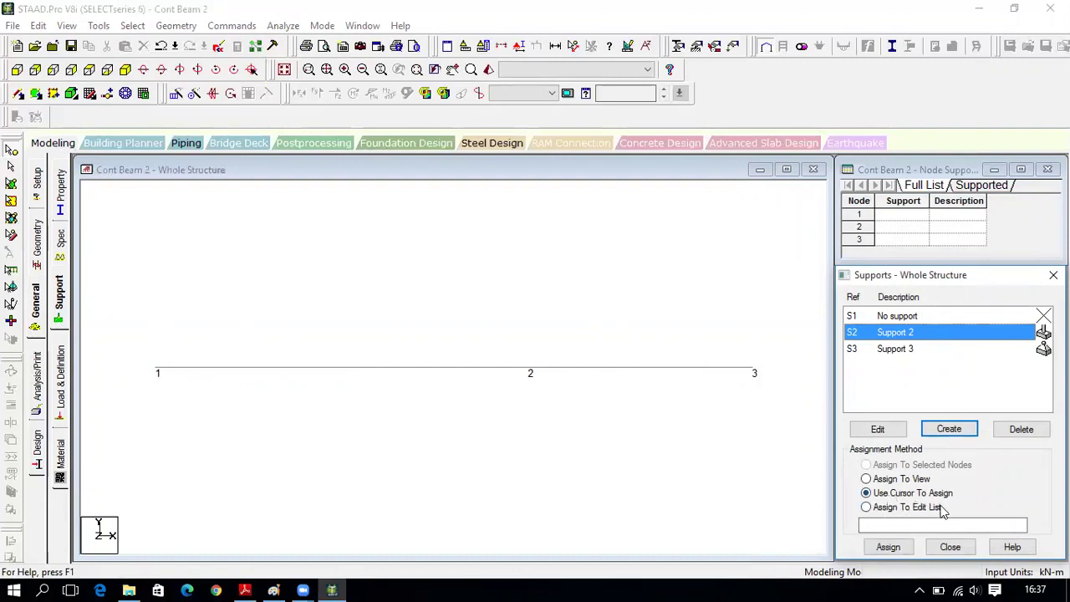
left_click(888, 546)
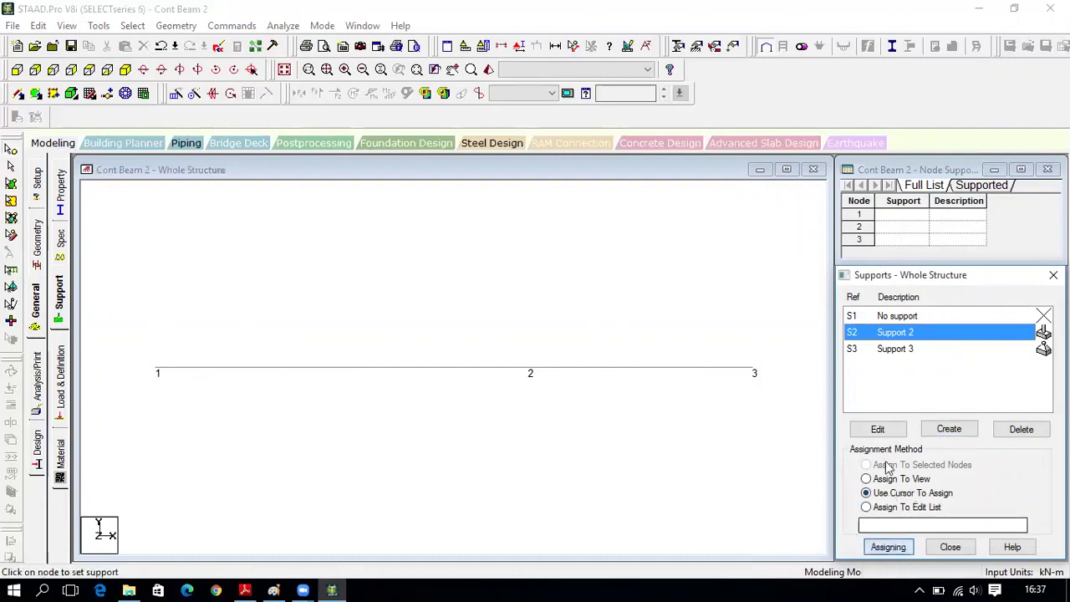
left_click(157, 373)
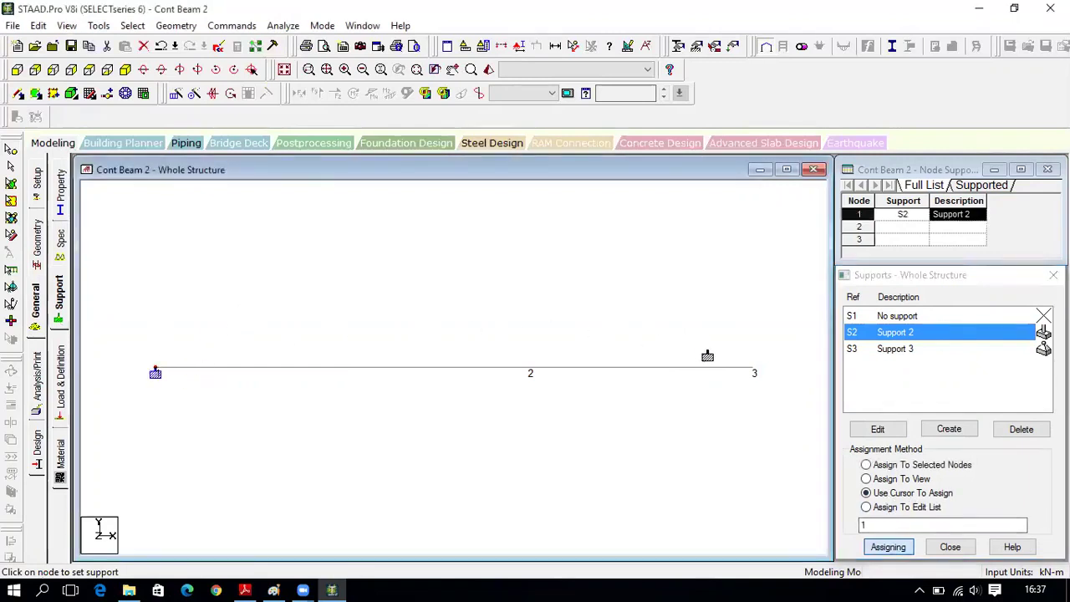
left_click(752, 373)
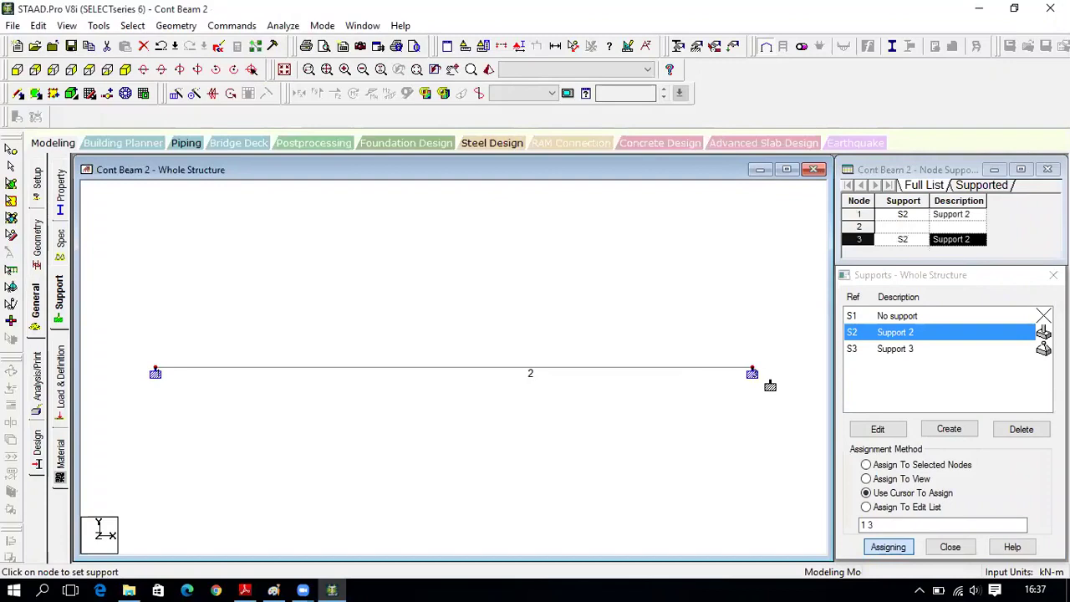
- Assign the pinned support to intermediate node 2 using the cursor, close the supports dialog and maximize the structure view
left_click(948, 349)
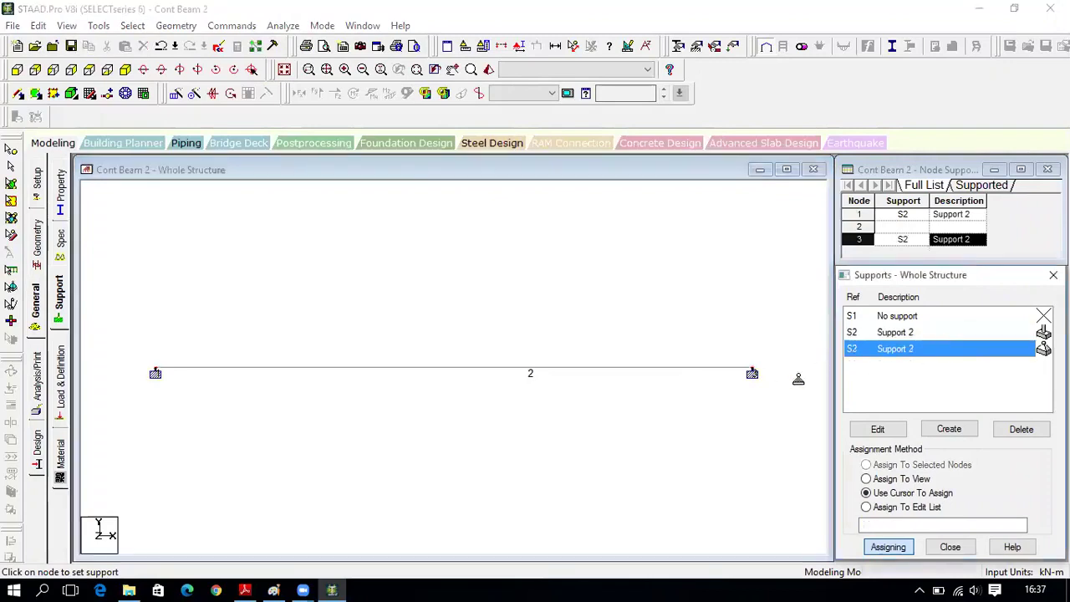
left_click(528, 373)
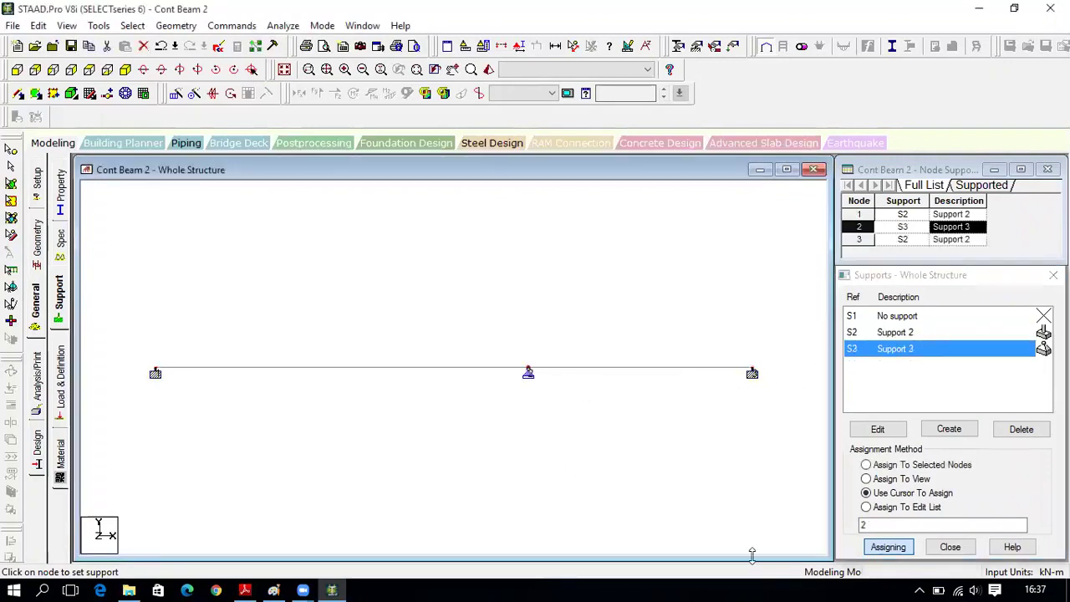
left_click(949, 547)
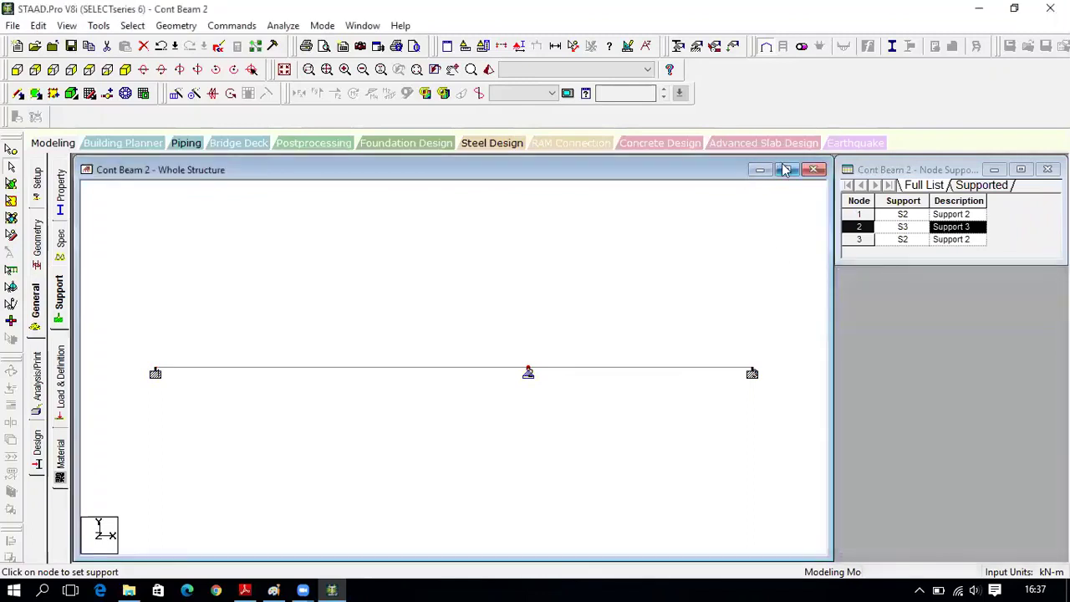
left_click(786, 170)
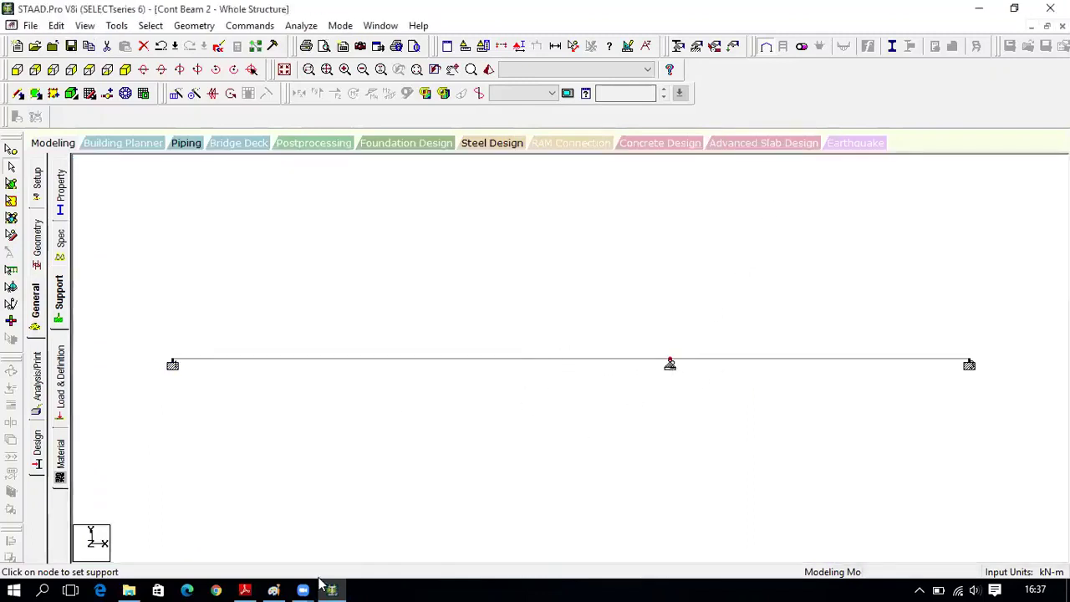
- Check the loads in the Problem 312 figure in Adobe Reader, and add primary load case 1 titled LOAD CASE 1 in STAAD.Pro
left_click(246, 589)
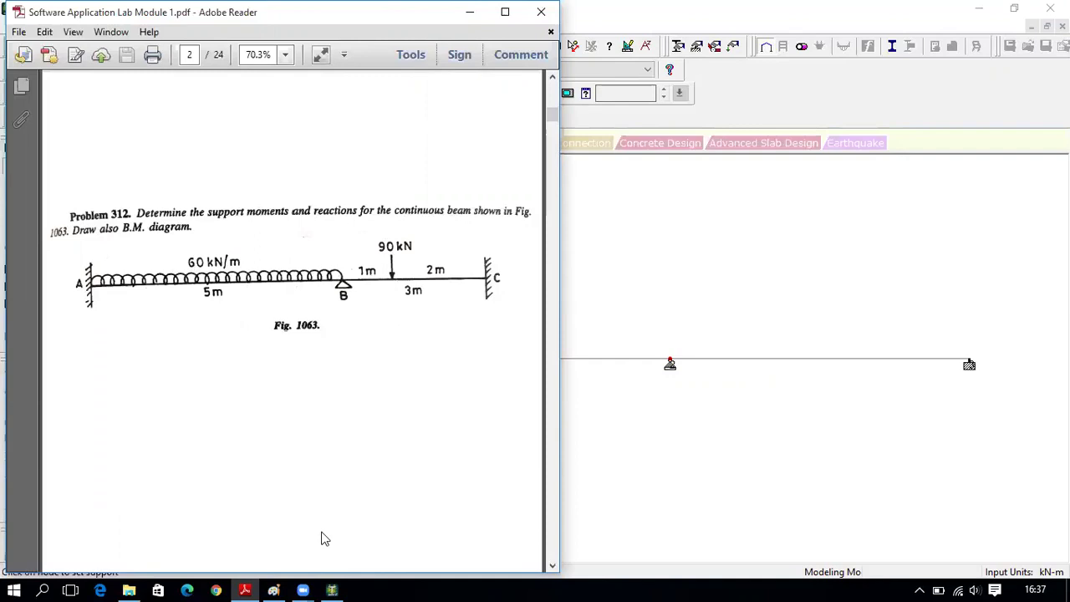
left_click(332, 589)
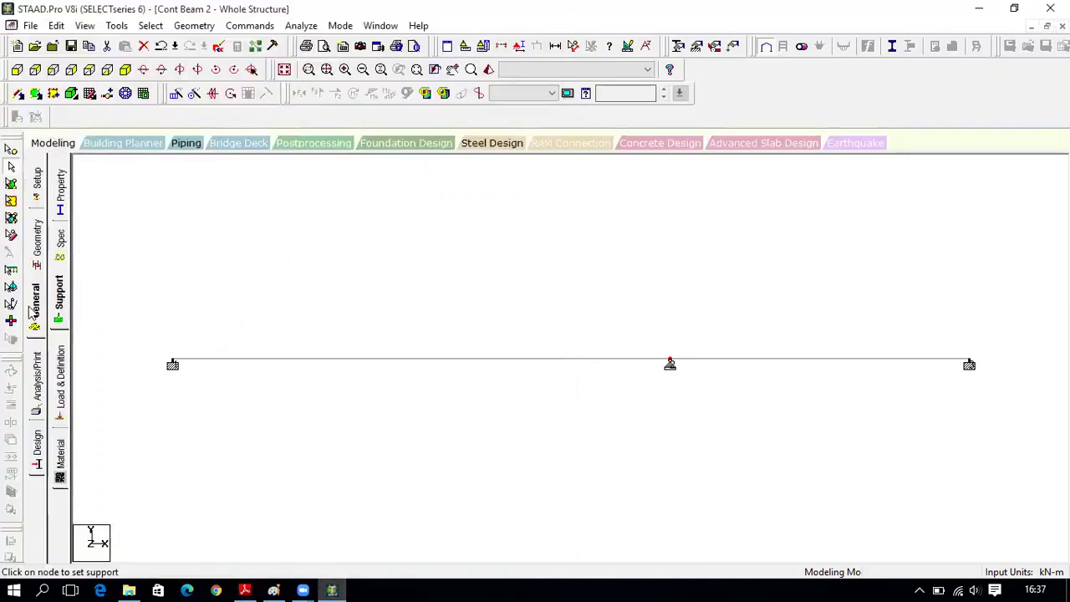
left_click(60, 389)
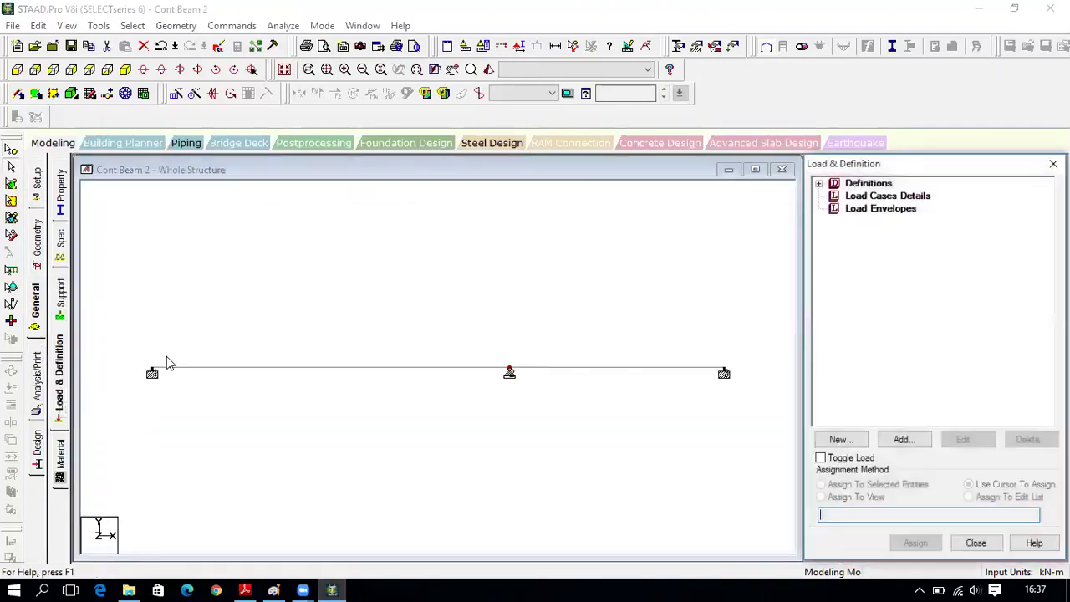
left_click(870, 199)
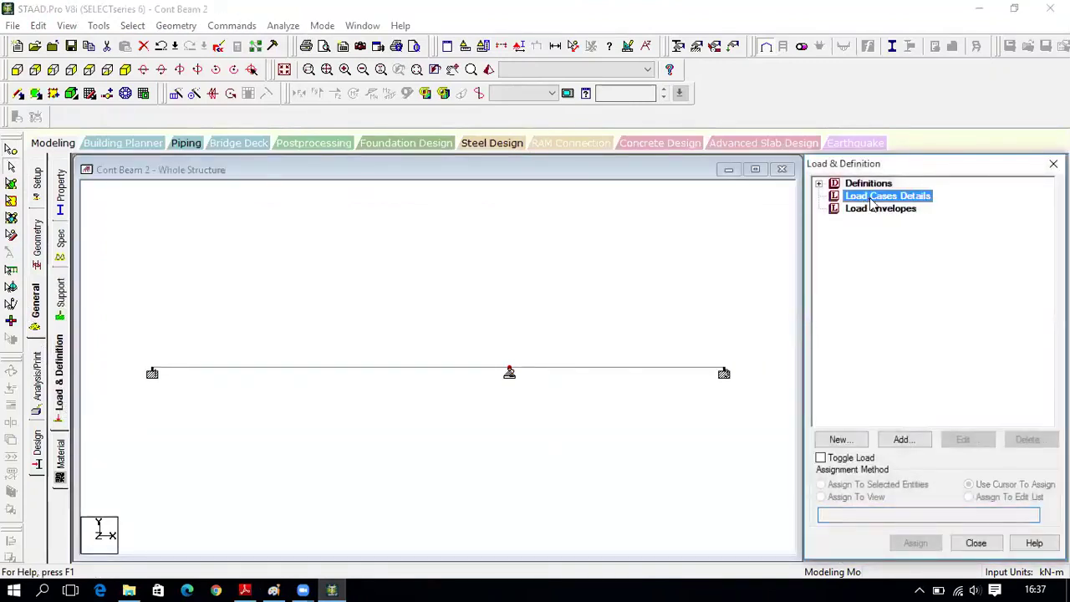
left_click(919, 443)
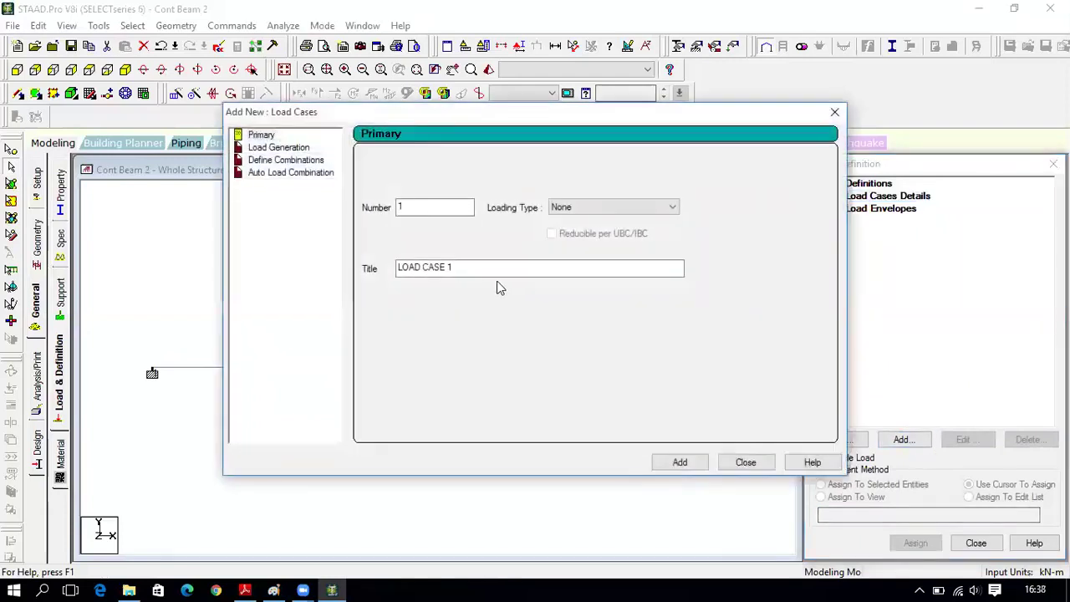
left_click(680, 462)
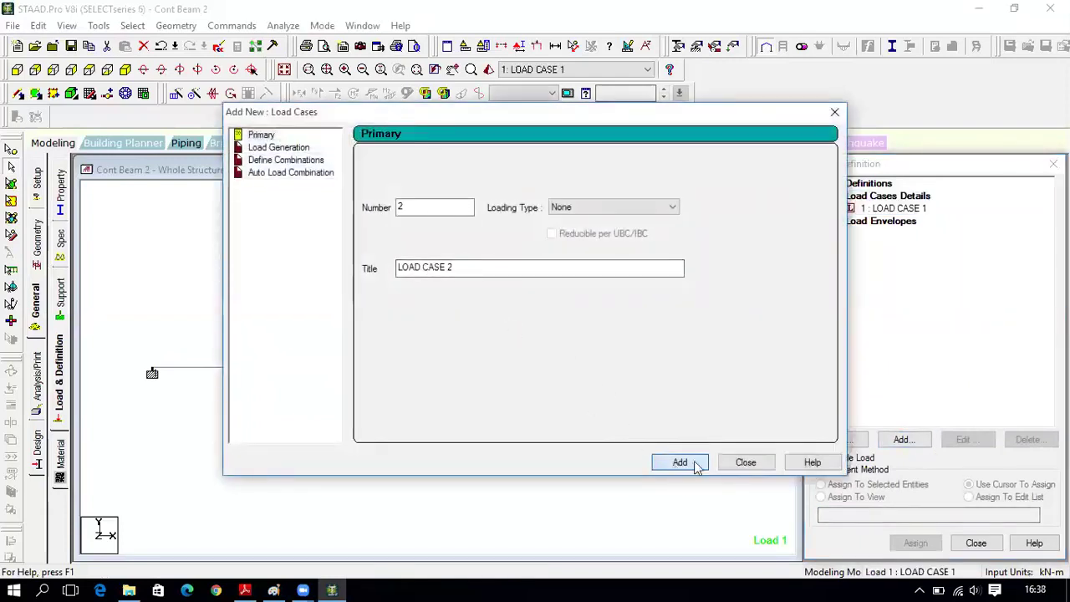
left_click(746, 462)
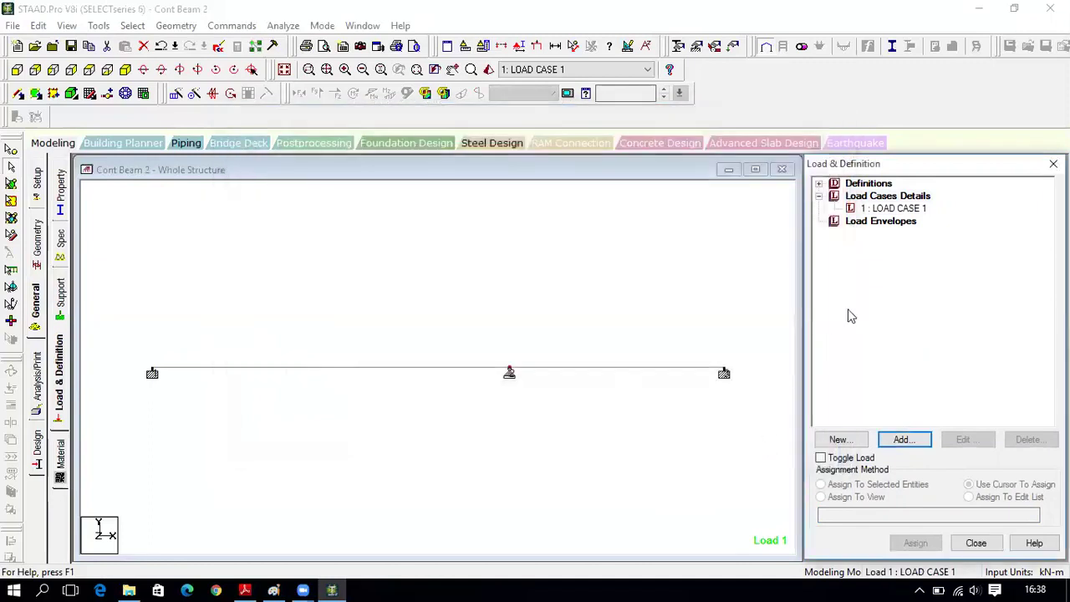
- Add a uniform member force of -60 kN/m in the GY direction to LOAD CASE 1, checking the value against the problem PDF
left_click(898, 209)
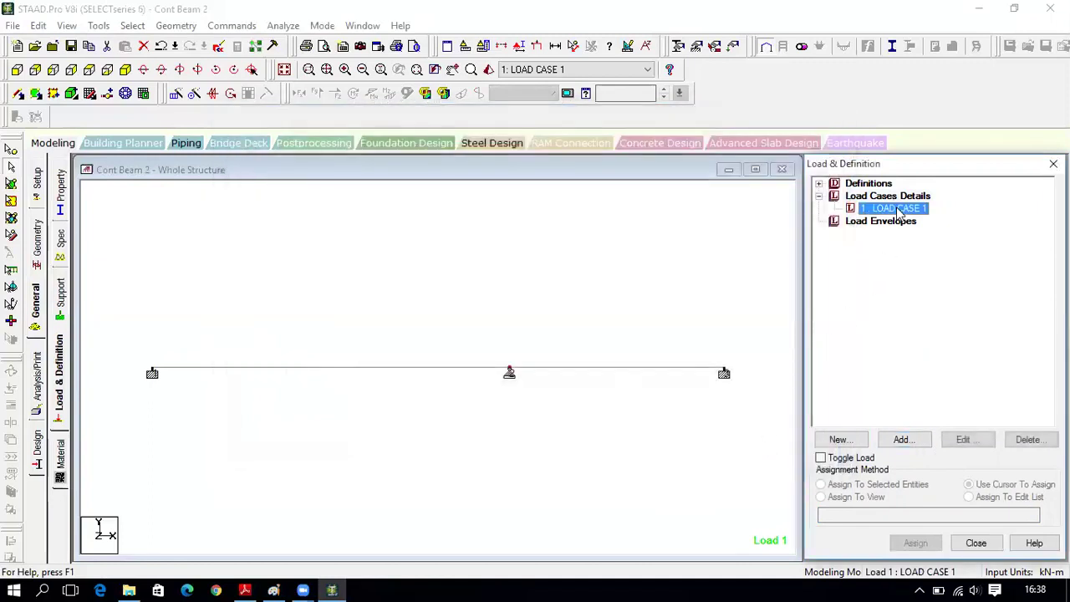
left_click(911, 444)
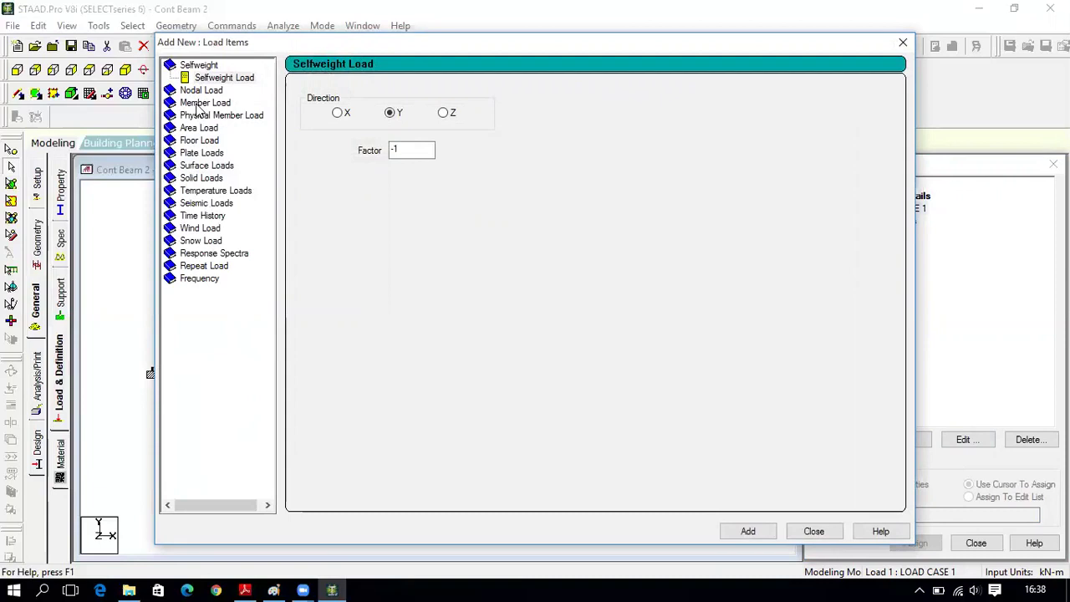
left_click(201, 103)
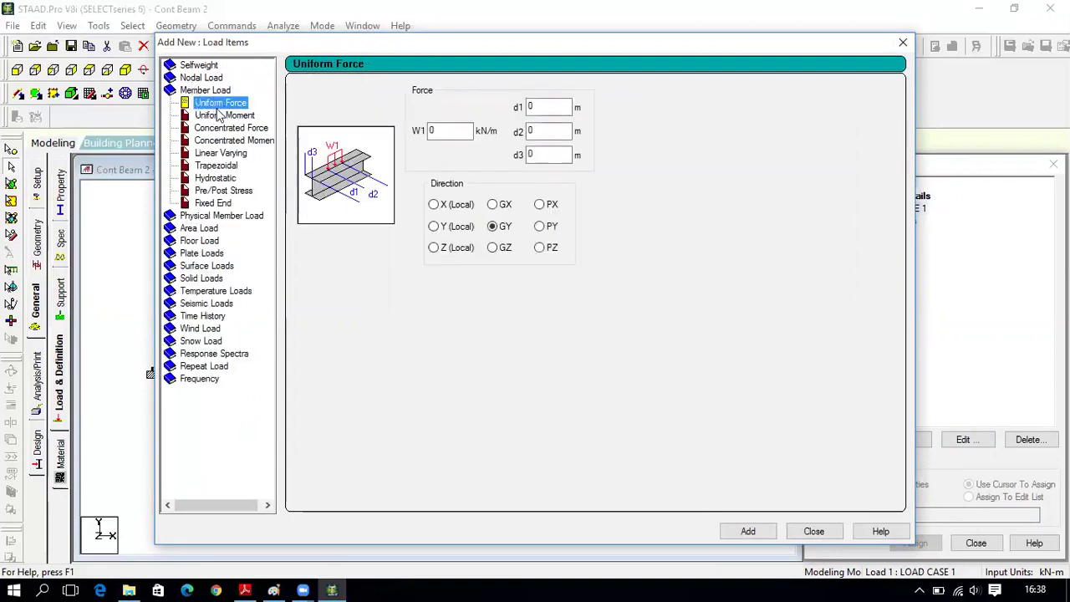
left_click(245, 589)
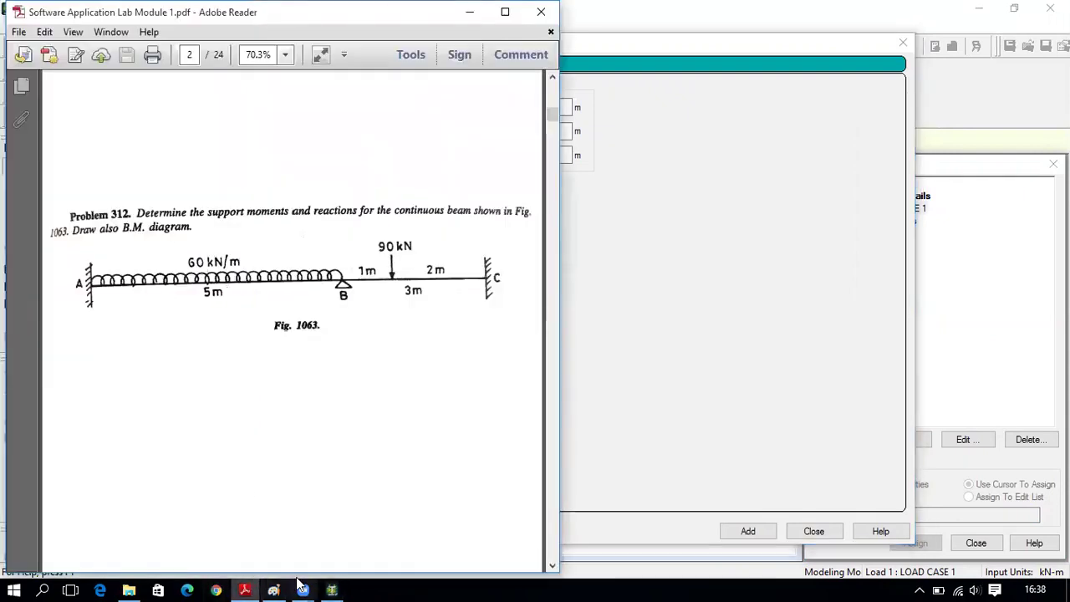
left_click(331, 590)
left_click(448, 131)
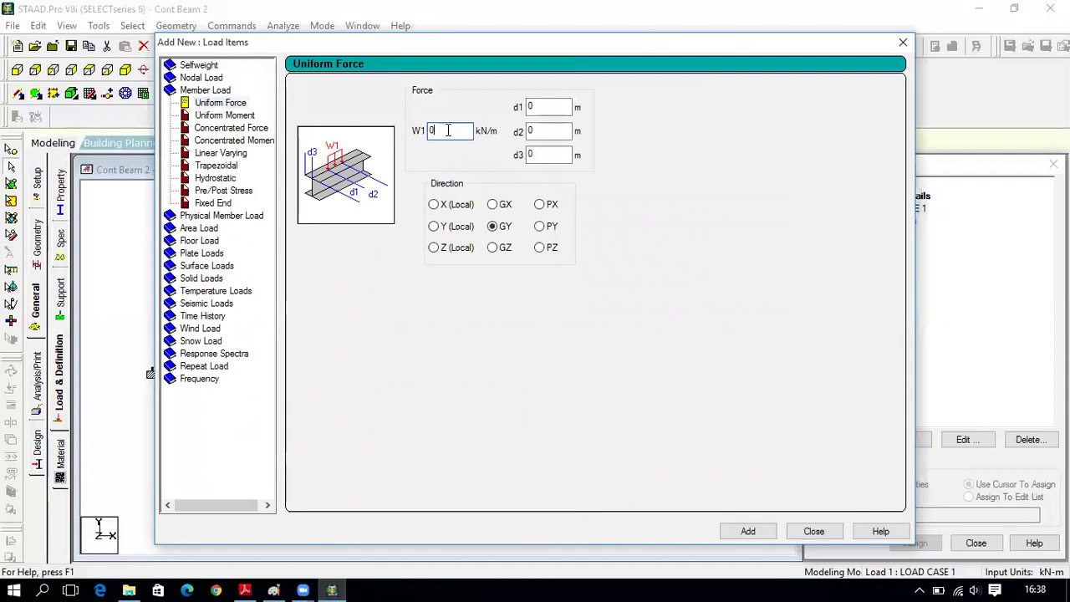
type("-6")
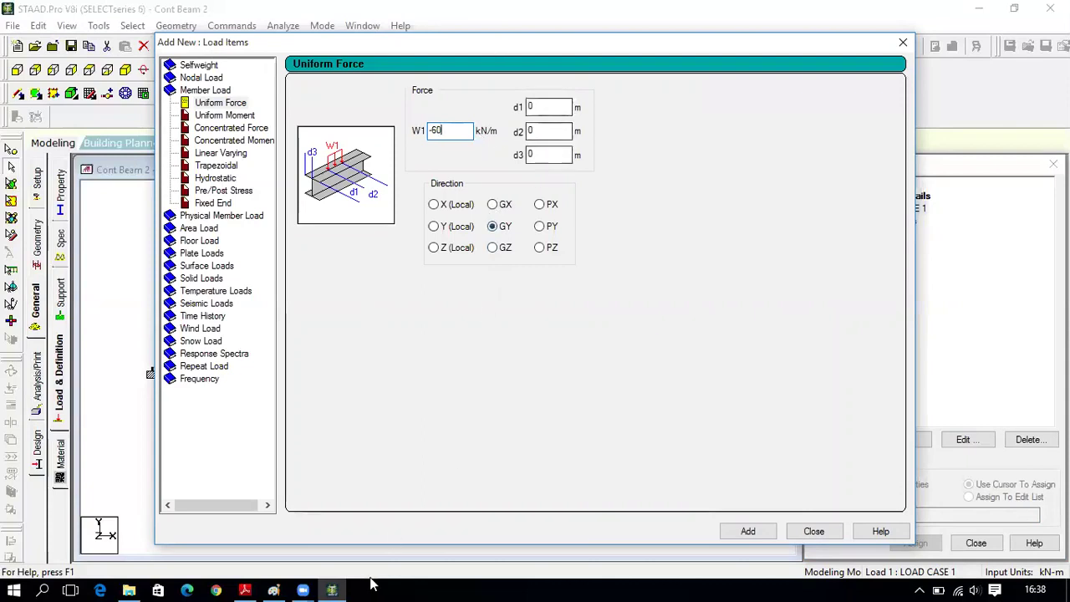
left_click(245, 590)
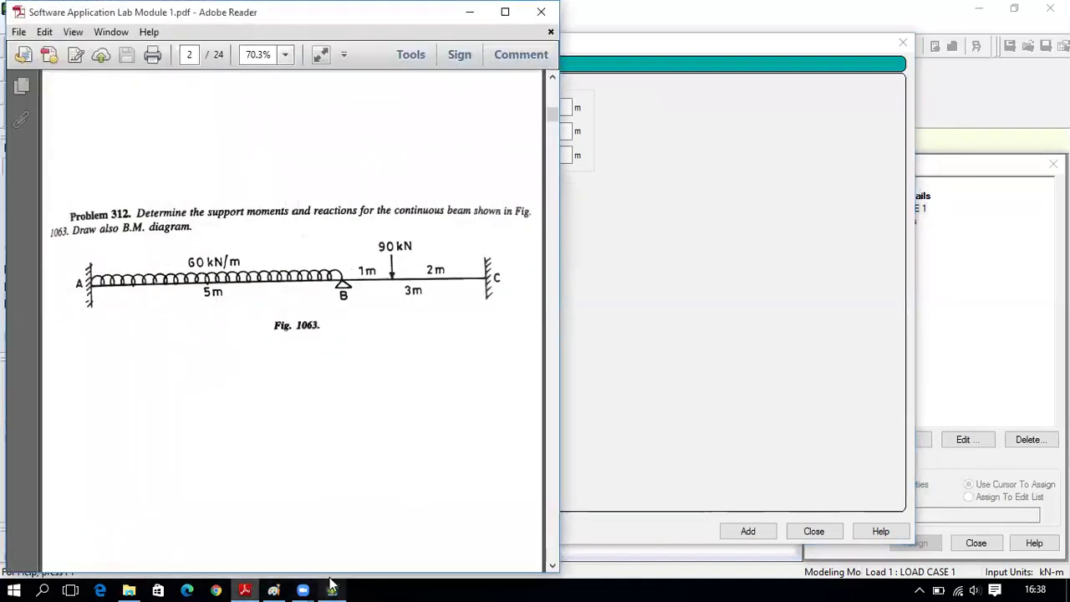
left_click(332, 589)
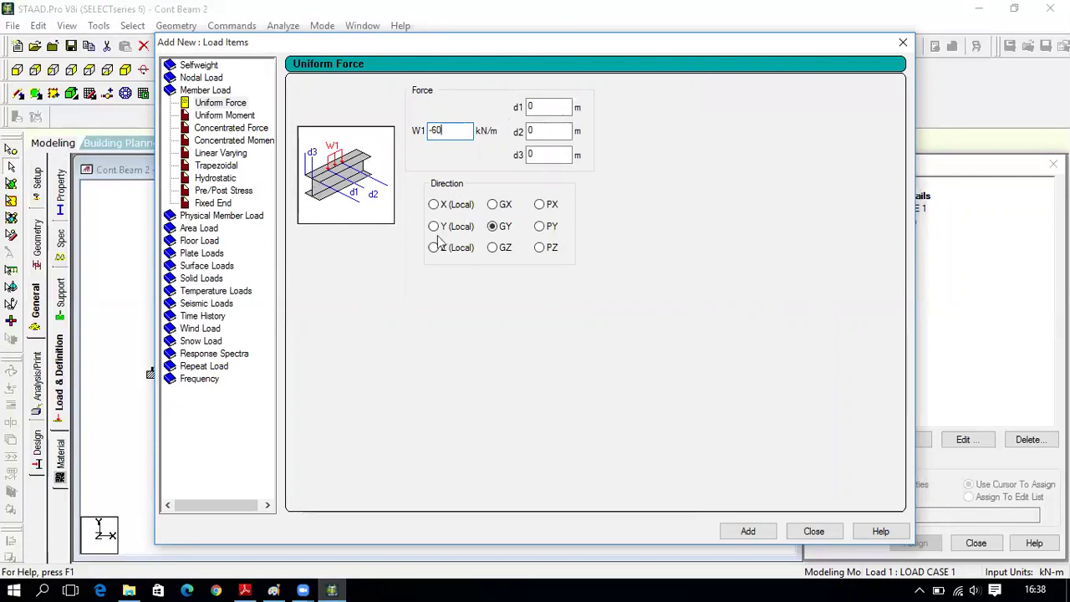
left_click(761, 533)
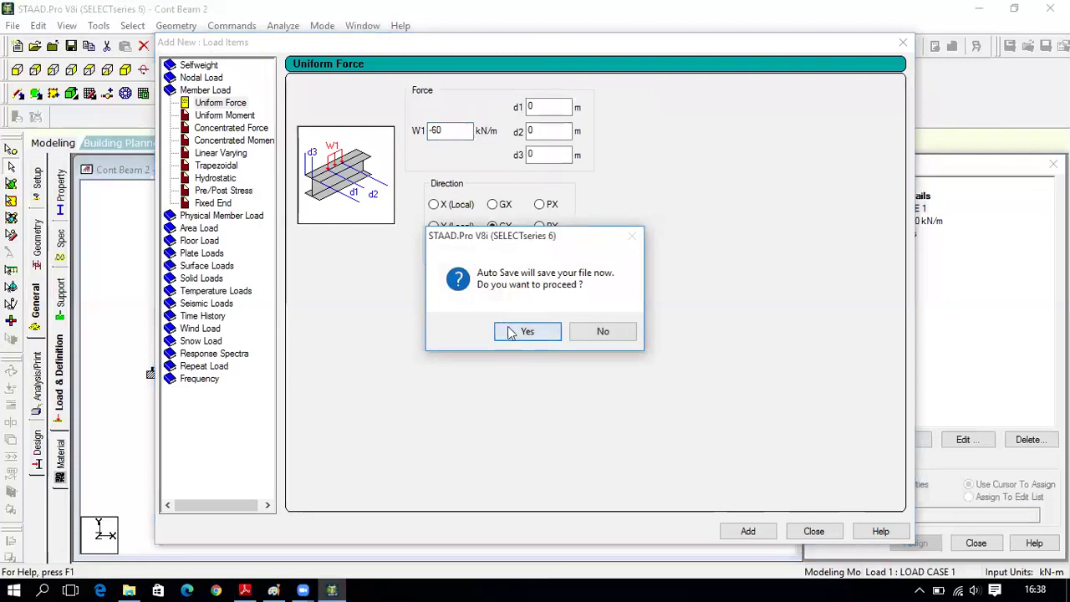
- Accept the auto save and enter a GY concentrated member force of -90 kN, checking the value in the problem PDF
left_click(525, 332)
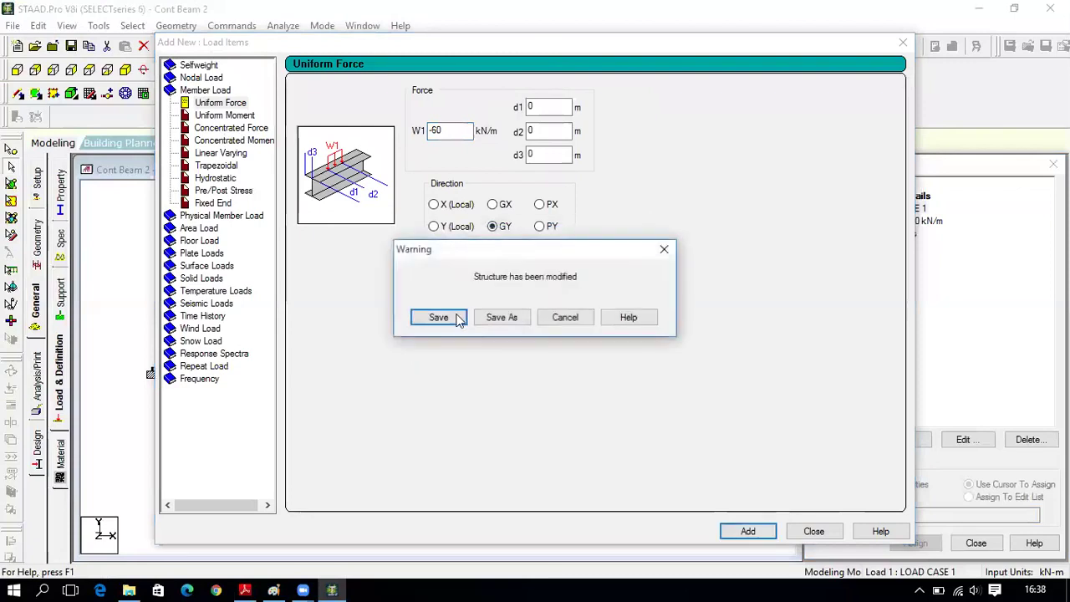
left_click(229, 129)
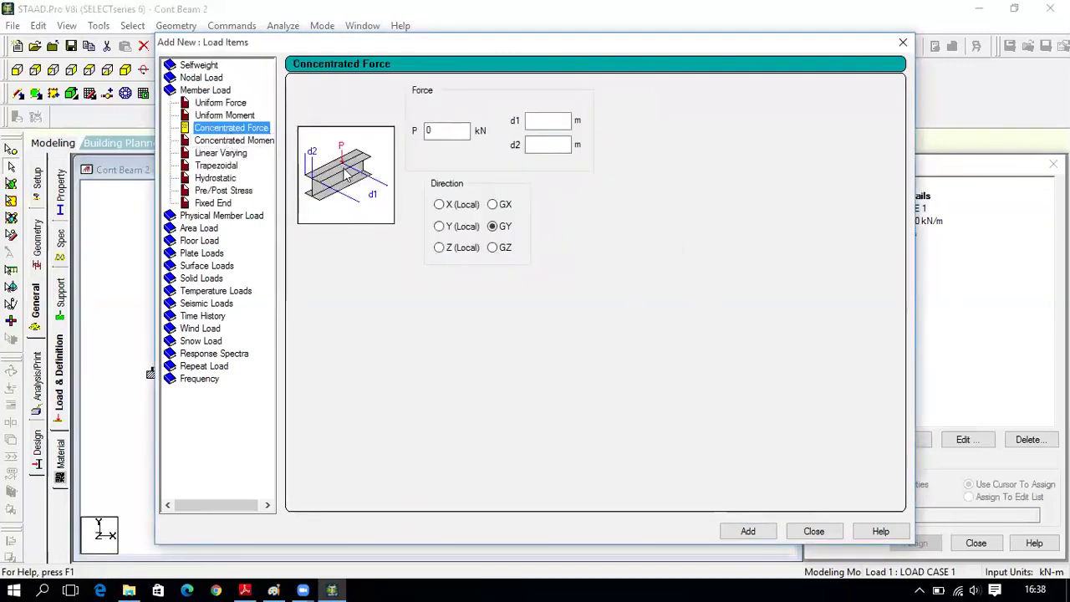
left_click(242, 589)
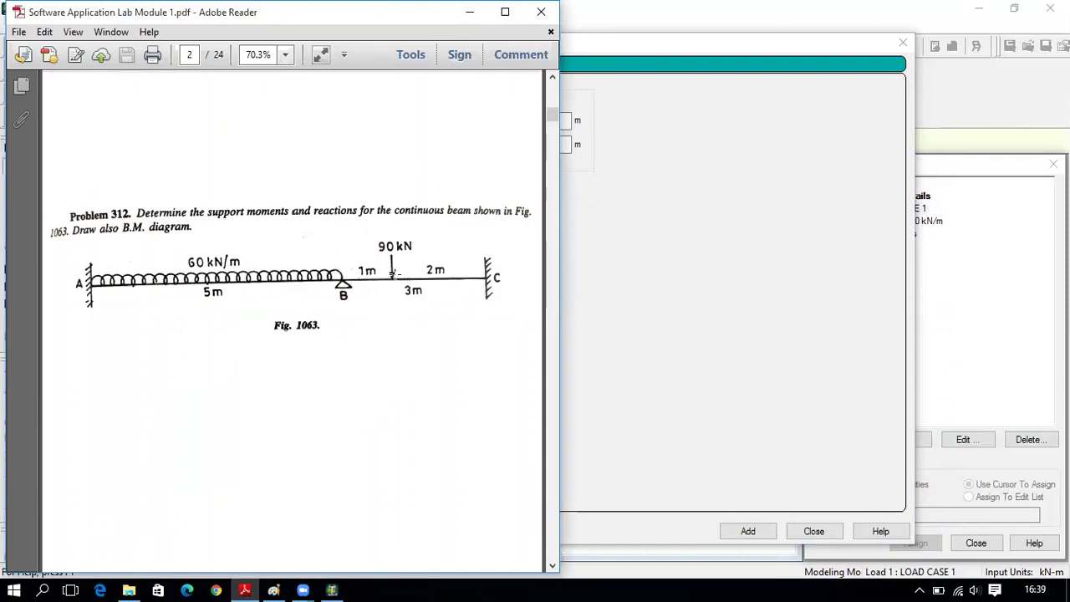
left_click(332, 590)
left_click(447, 131)
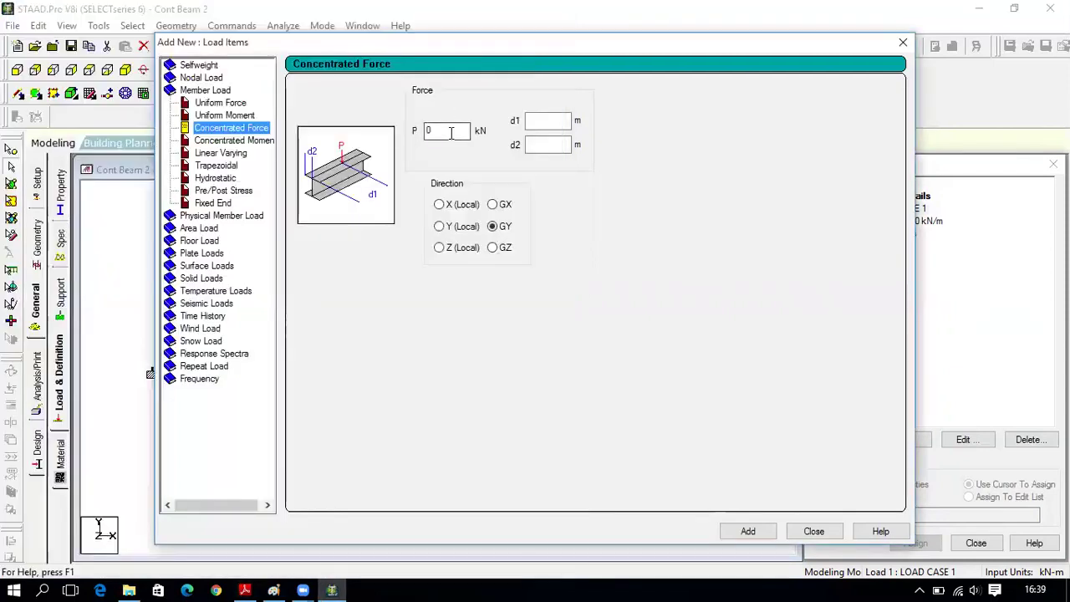
left_click(245, 590)
left_click(332, 589)
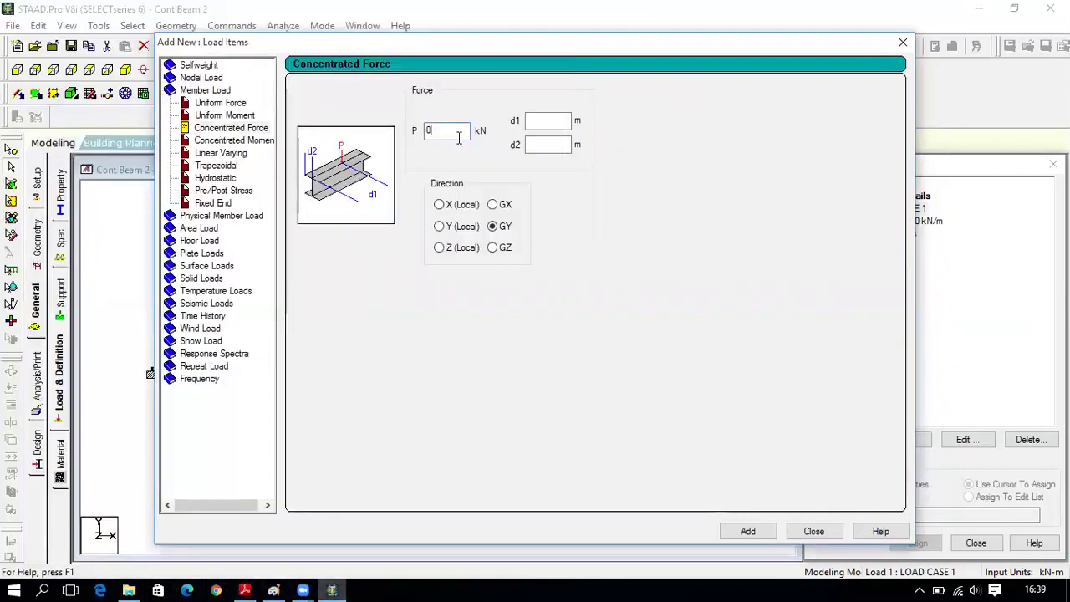
key("BackSpace")
type("-90")
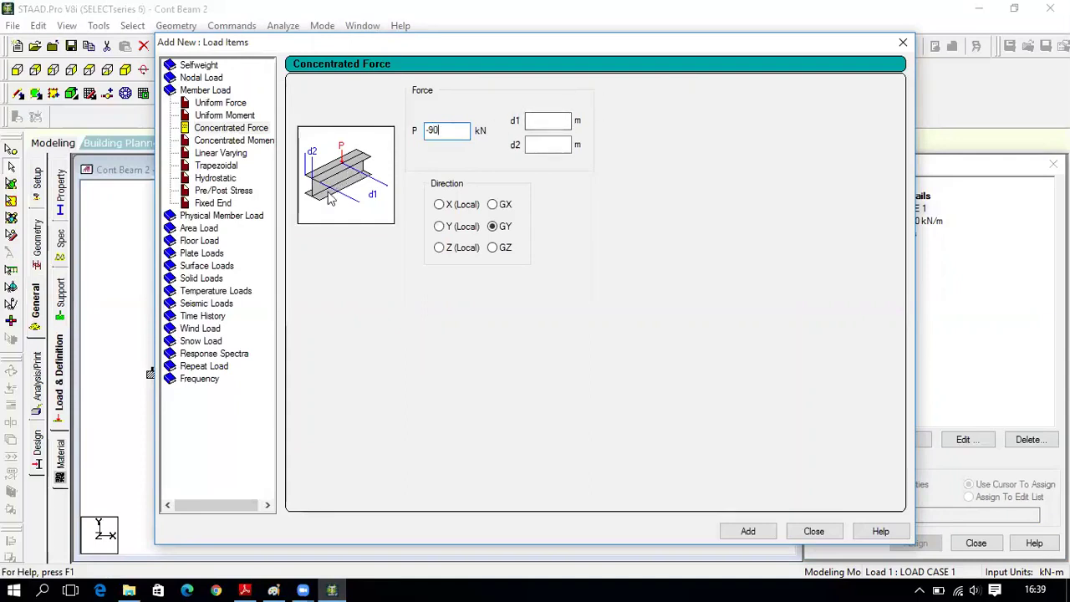
- Set distance d1 to 1 m as in the problem figure and add the concentrated force to LOAD CASE 1, closing the load items dialog
key("alt+Tab")
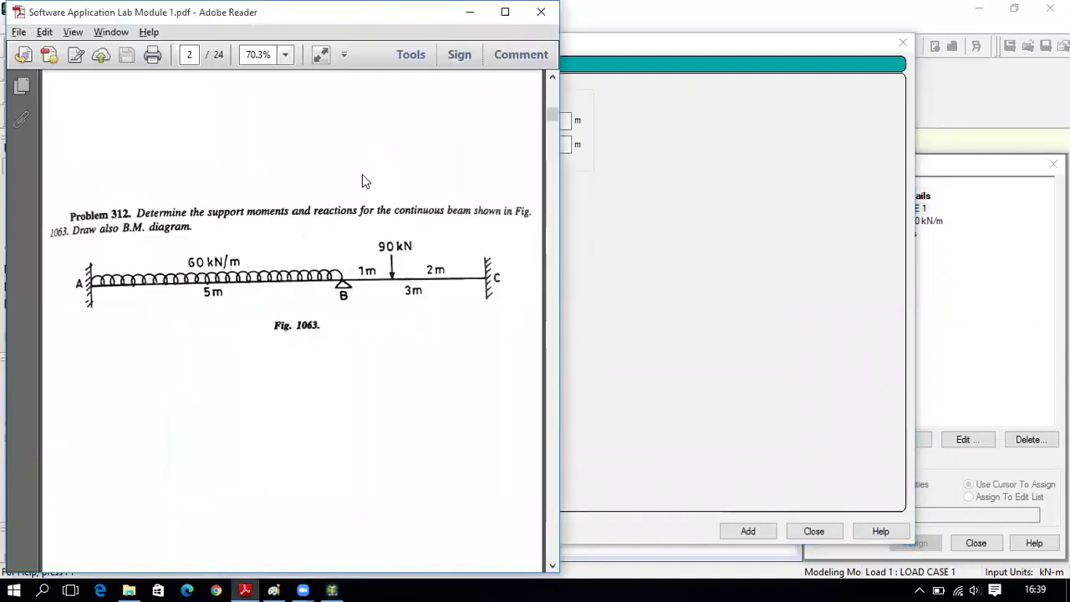
key("alt+Tab")
left_click(550, 119)
type("1")
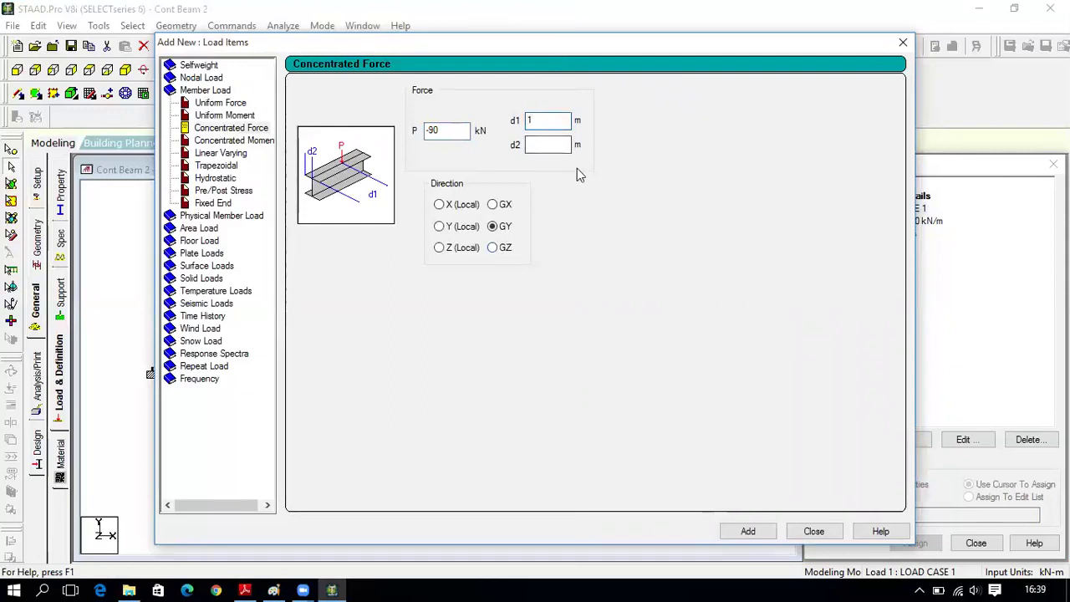
left_click(756, 535)
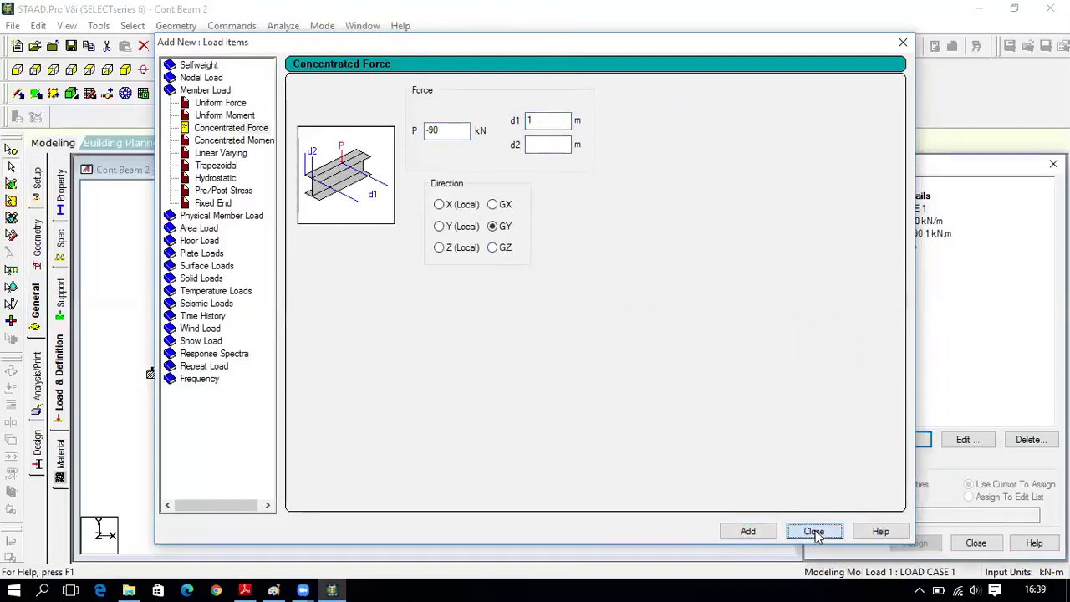
left_click(807, 531)
- Assign the -60 kN/m uniform load to beam 1 and the -90 kN concentrated load to beam 2 with the cursor, and close the load dialog
left_click(876, 222)
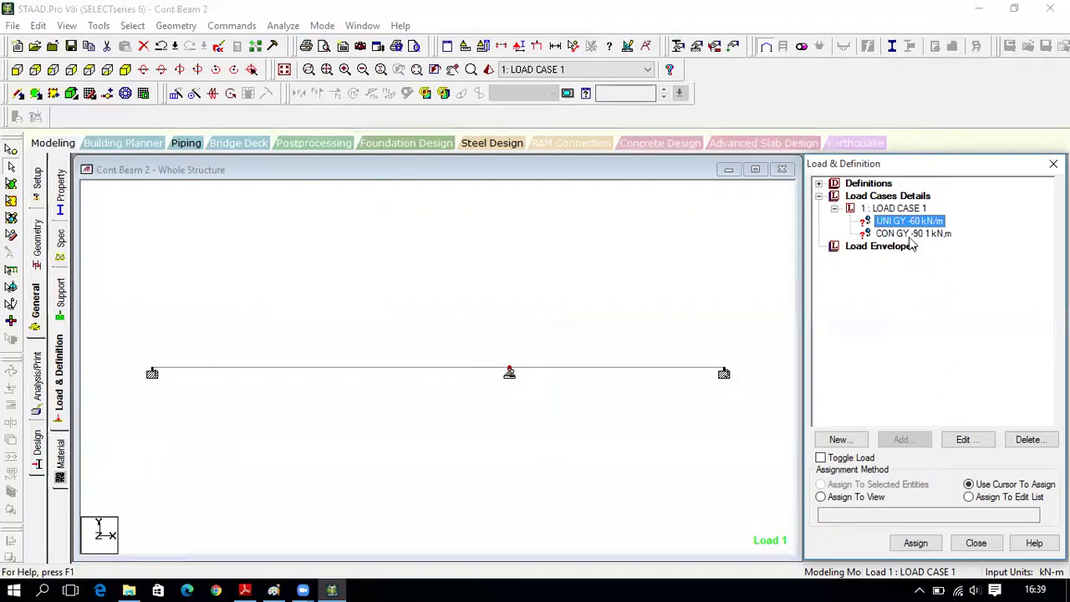
left_click(917, 543)
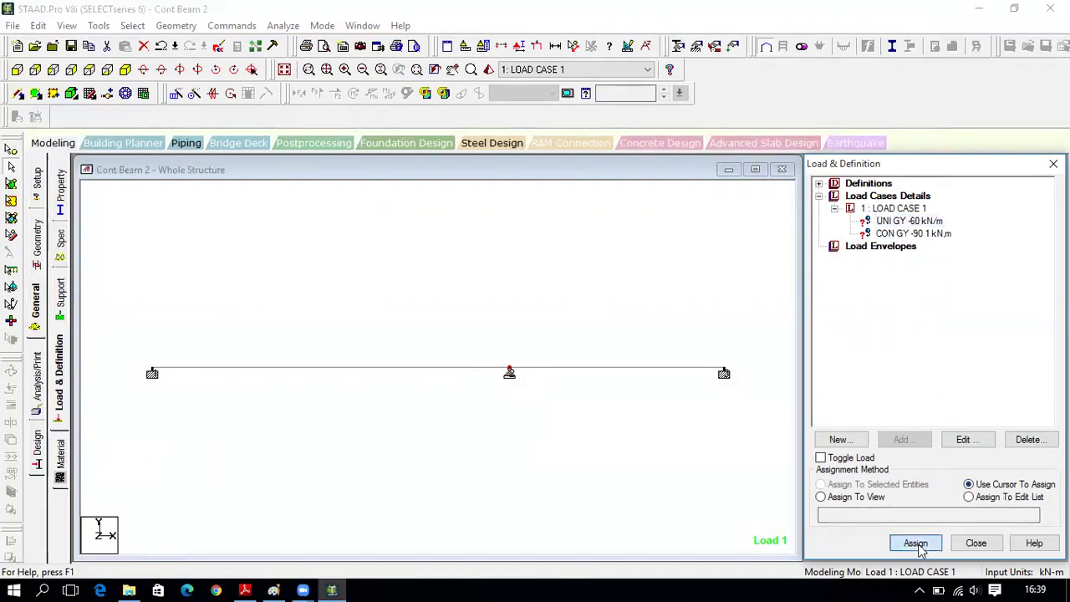
left_click(374, 372)
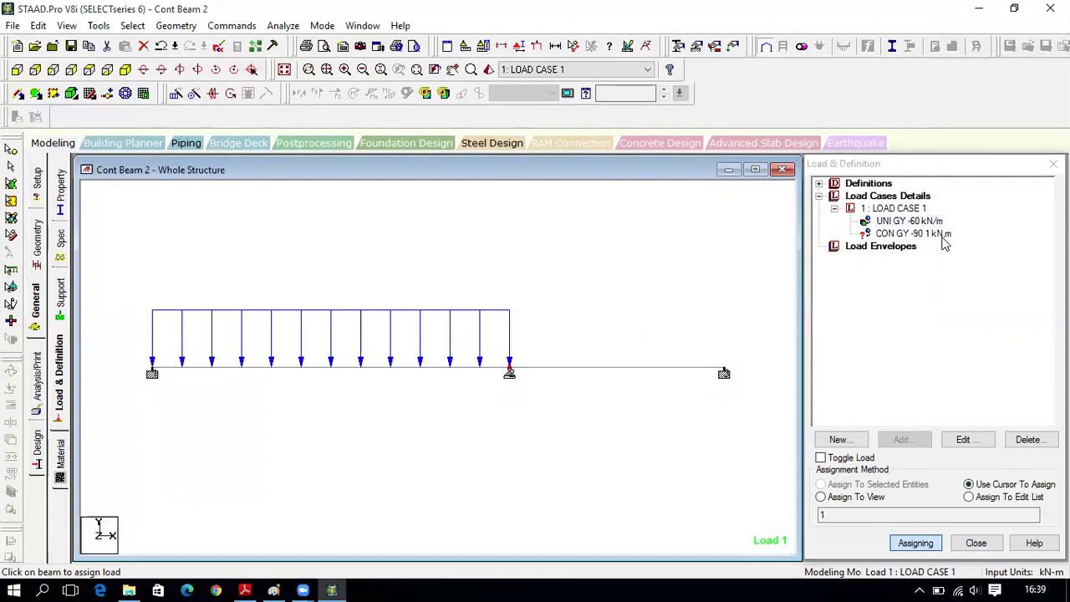
left_click(913, 234)
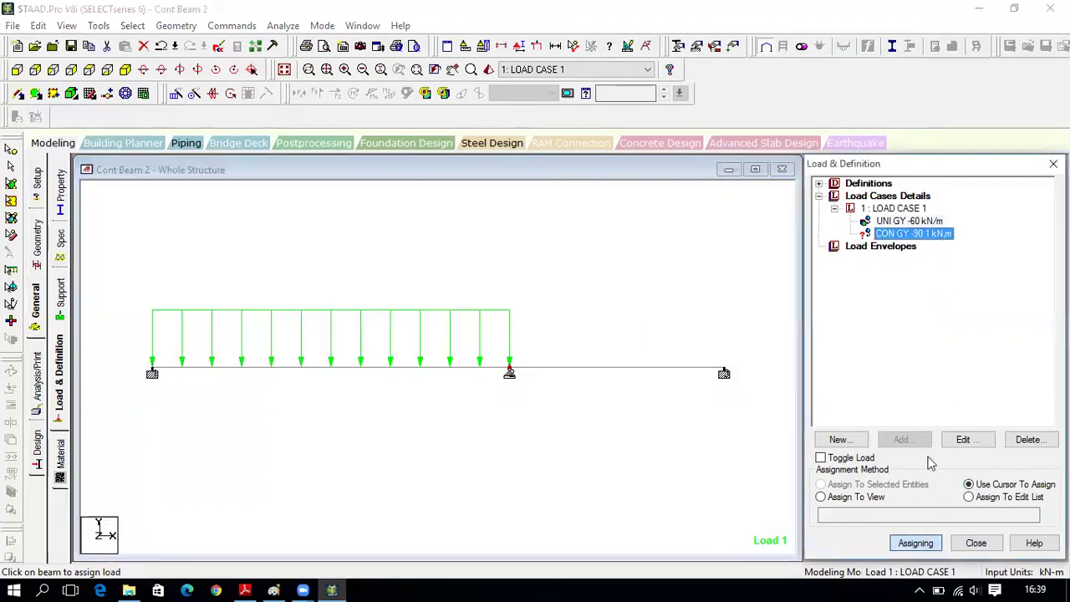
left_click(625, 373)
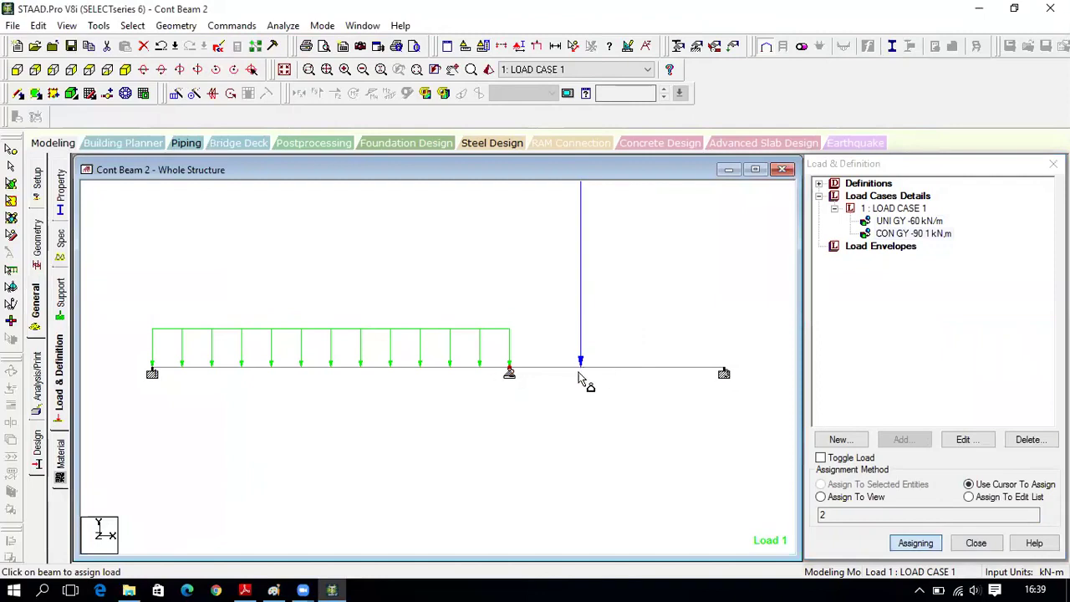
left_click(976, 543)
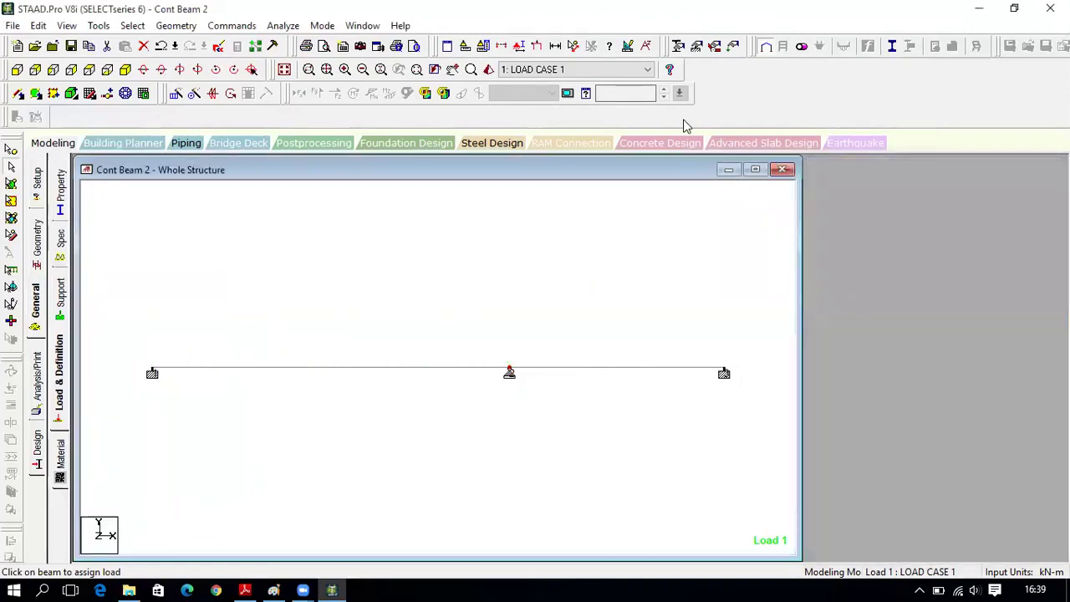
- Maximize the structure view with the loads displayed, and enable load values in the diagram labels
left_click(755, 169)
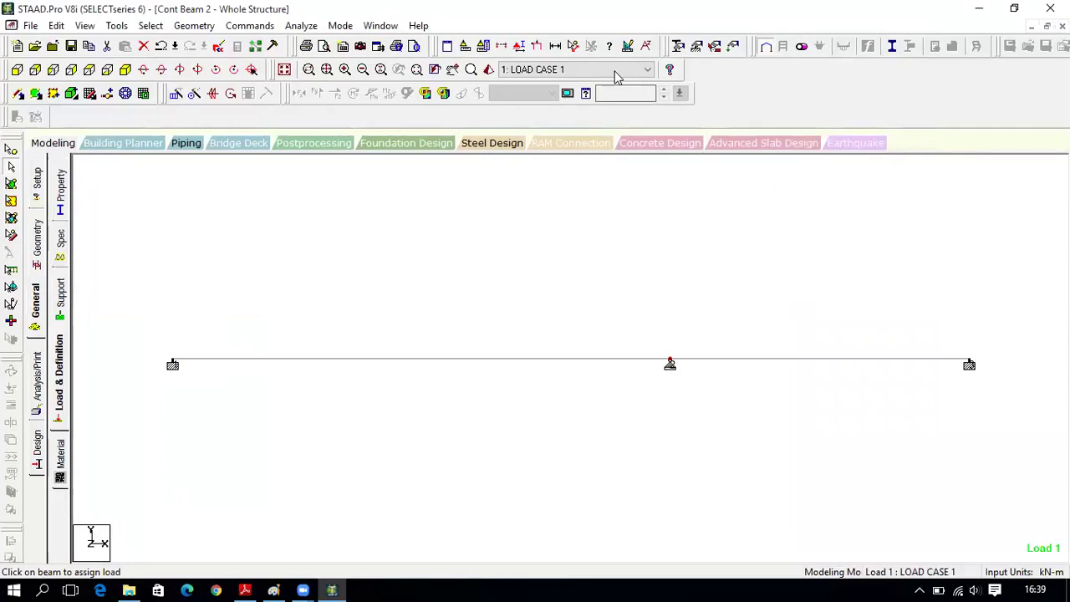
left_click(536, 46)
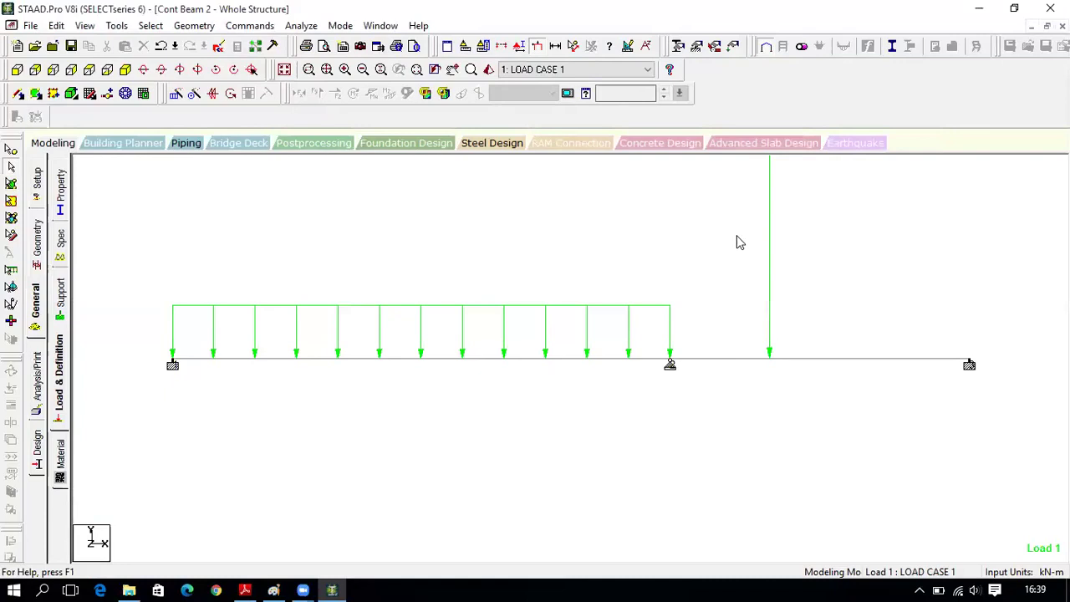
right_click(387, 249)
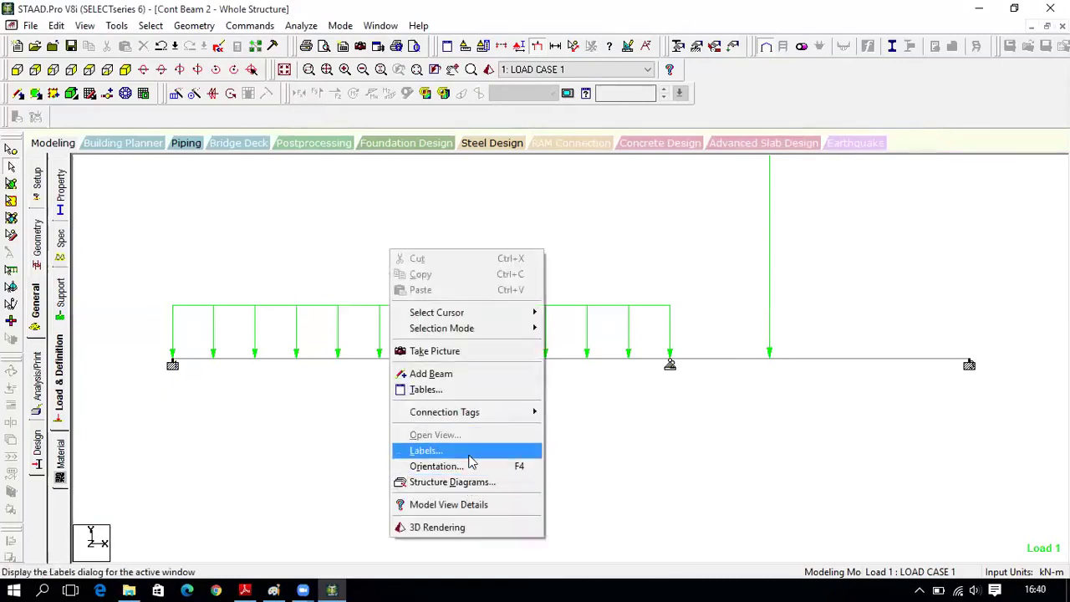
left_click(422, 450)
left_click(482, 211)
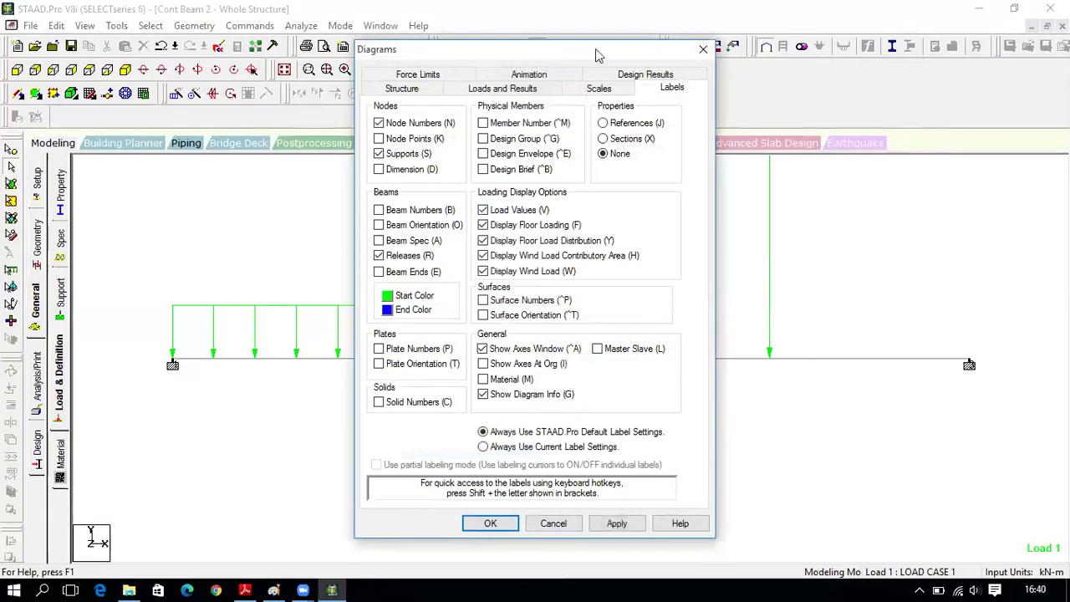
- Set the point force load scale to 10 kN per m and apply the diagram settings
left_click(600, 88)
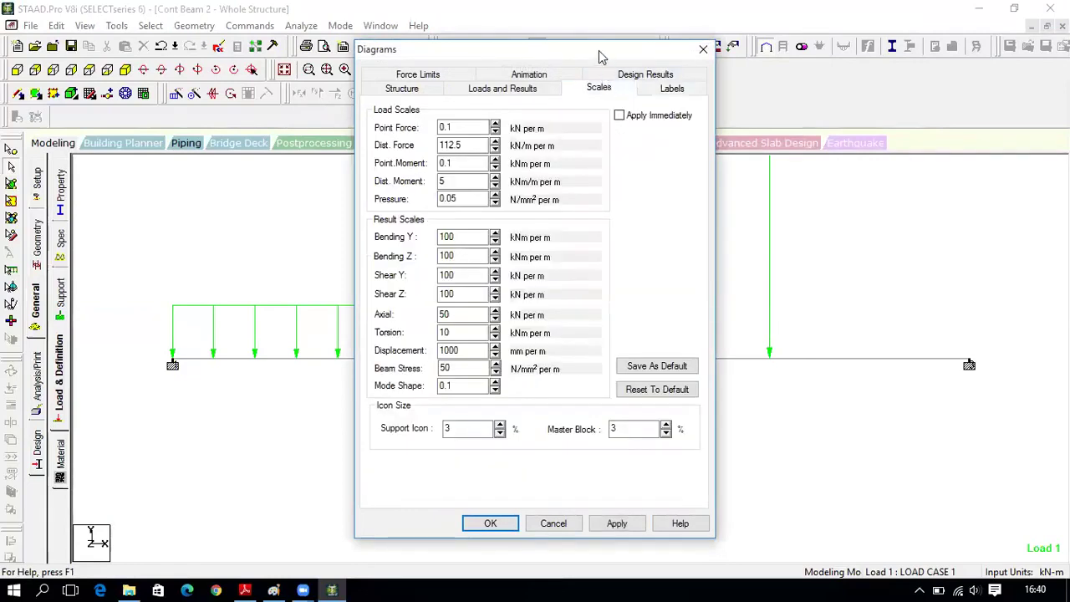
left_click_drag(599, 56, 671, 159)
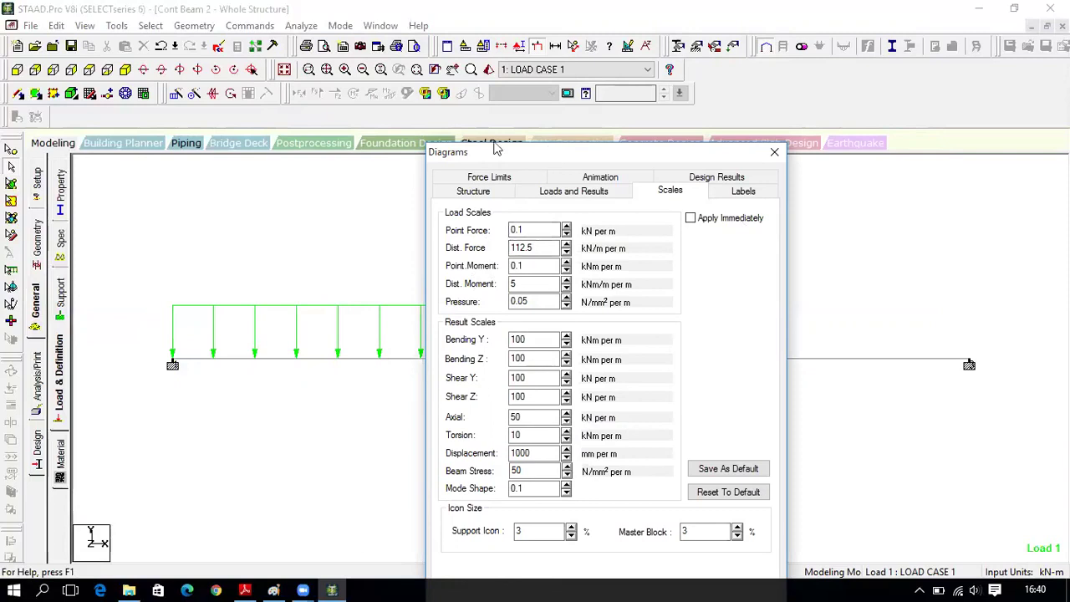
left_click_drag(497, 148, 311, 121)
left_click_drag(355, 203, 320, 205)
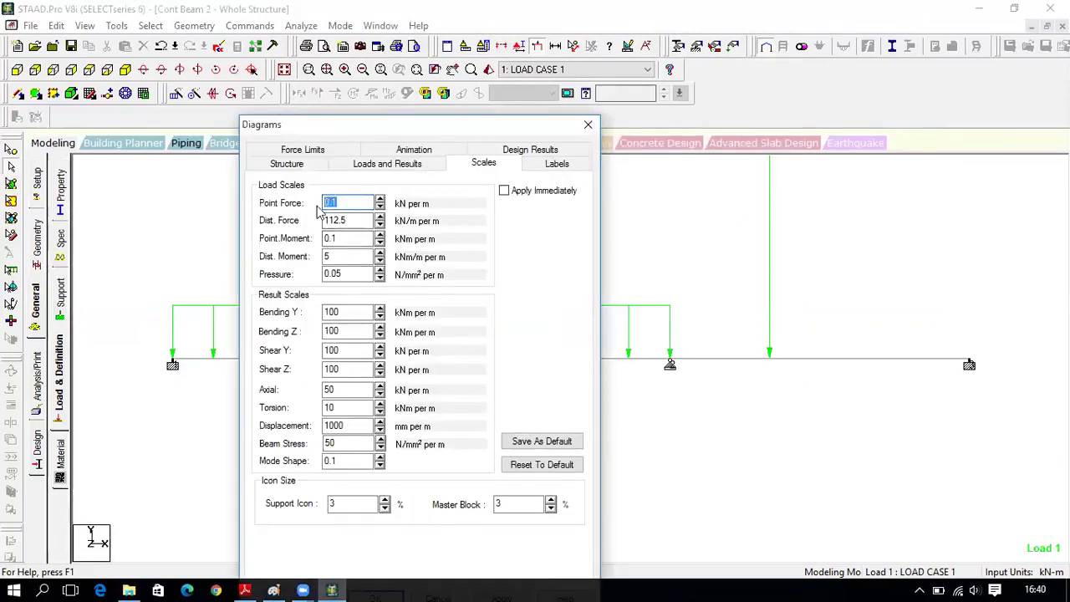
type("10")
left_click_drag(433, 118, 424, 16)
left_click(494, 498)
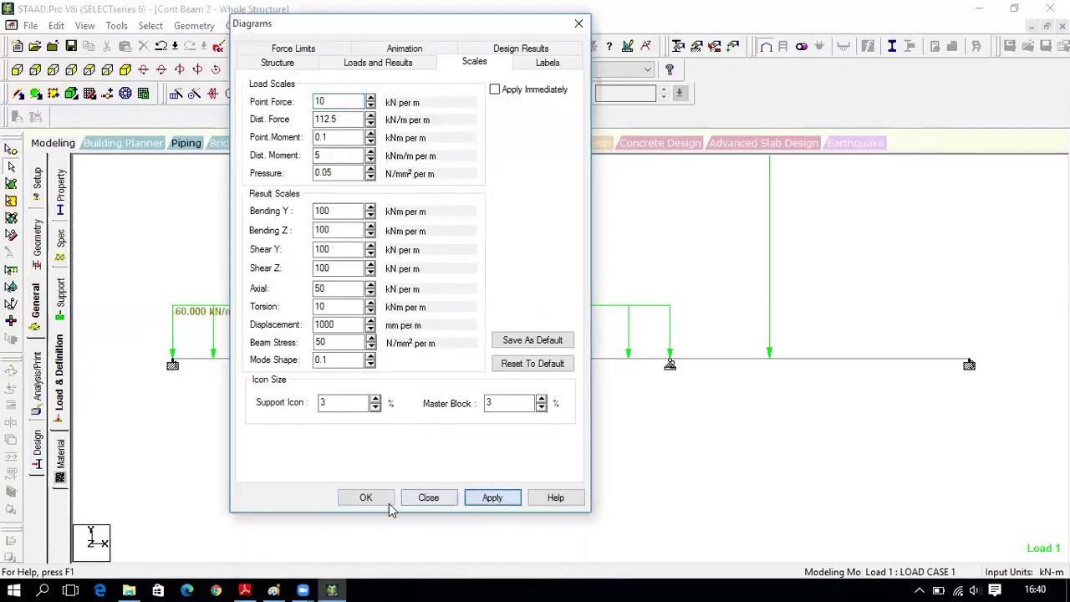
left_click(376, 498)
right_click(679, 240)
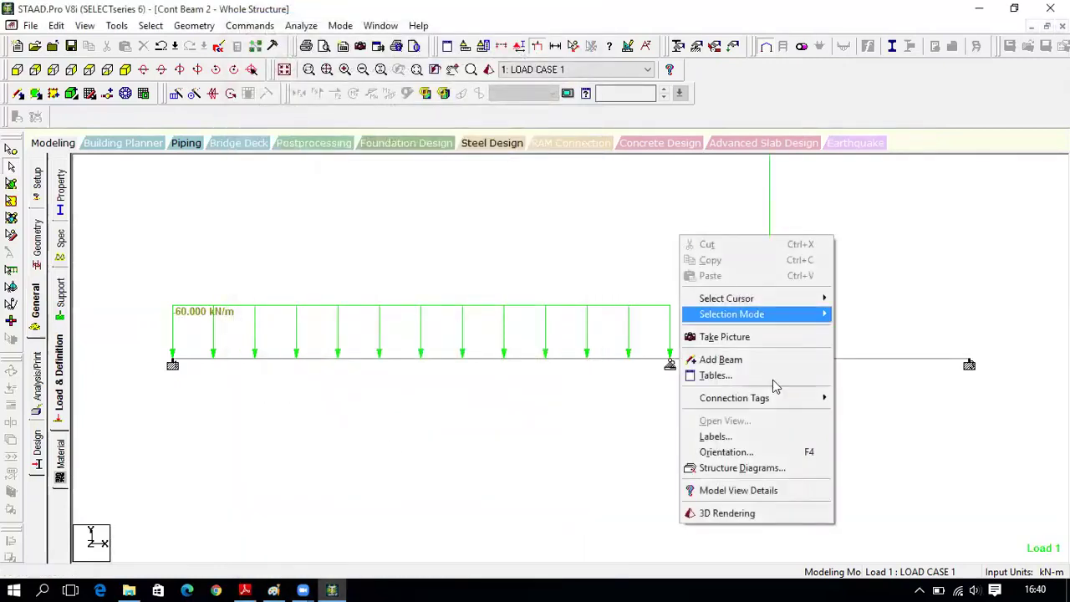
left_click(611, 186)
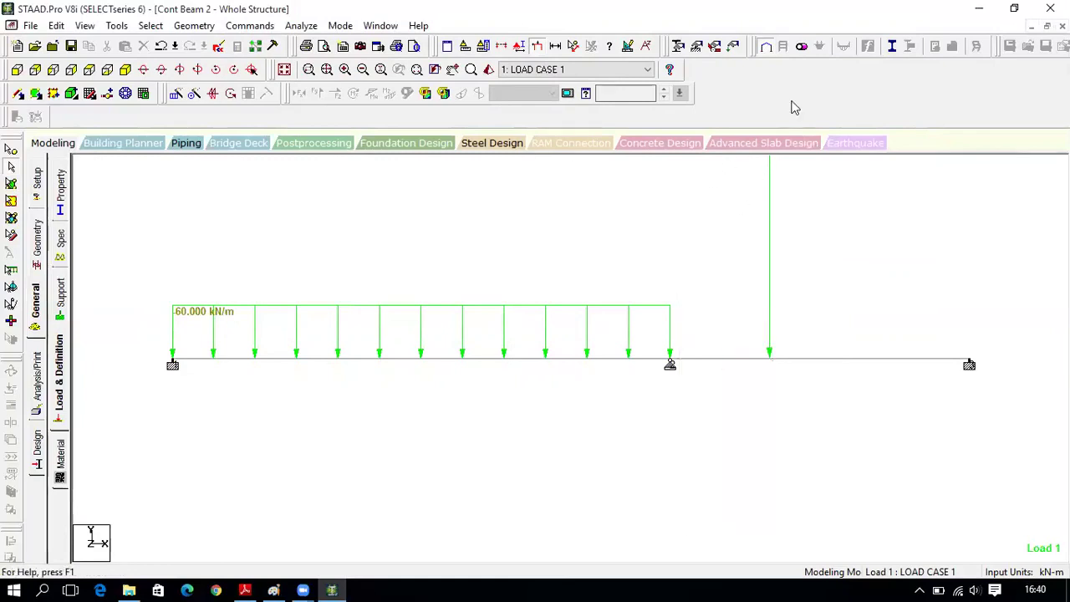
right_click(608, 252)
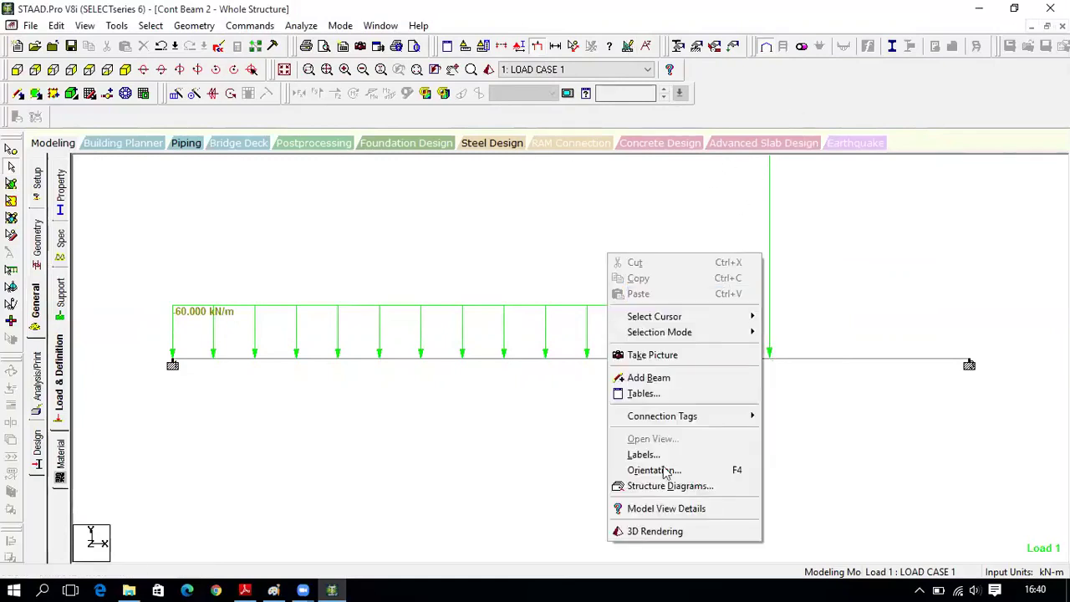
left_click(492, 212)
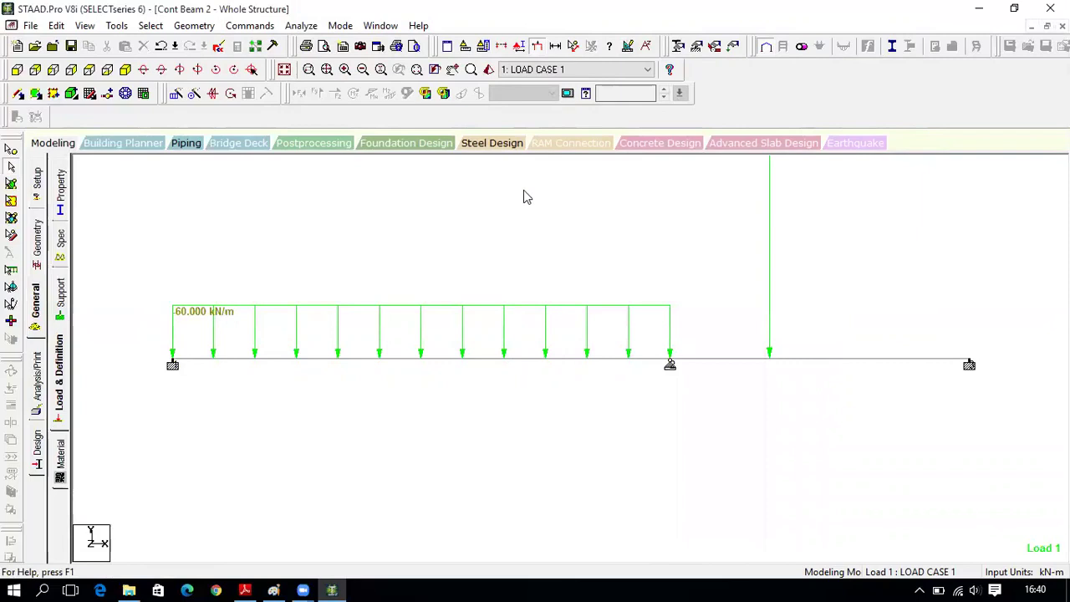
- Set the point force load scale to 50 kN per m and apply it to the structure diagram
right_click(389, 200)
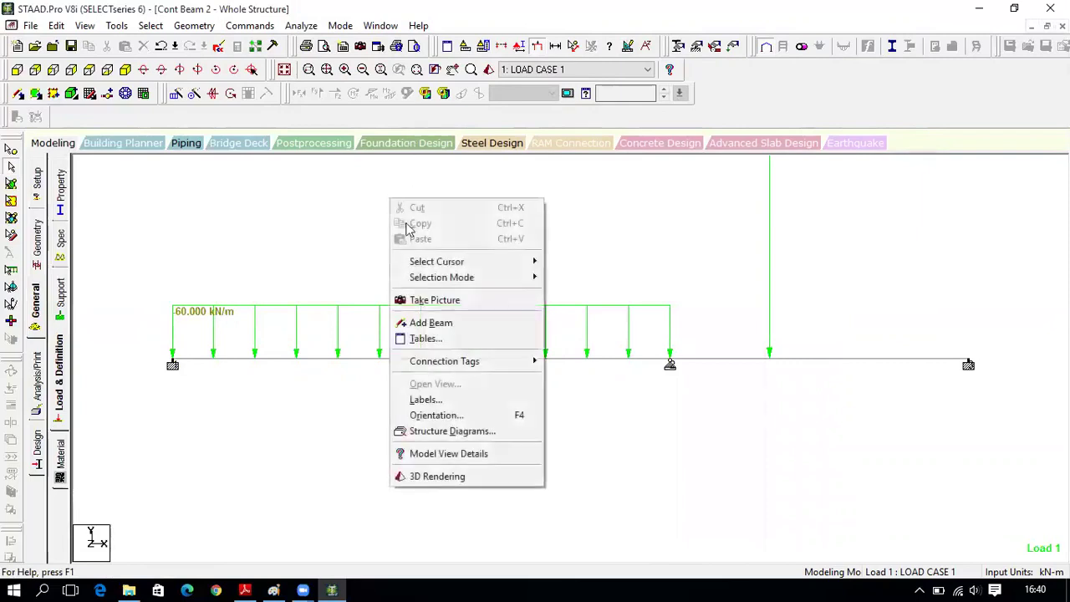
left_click(470, 402)
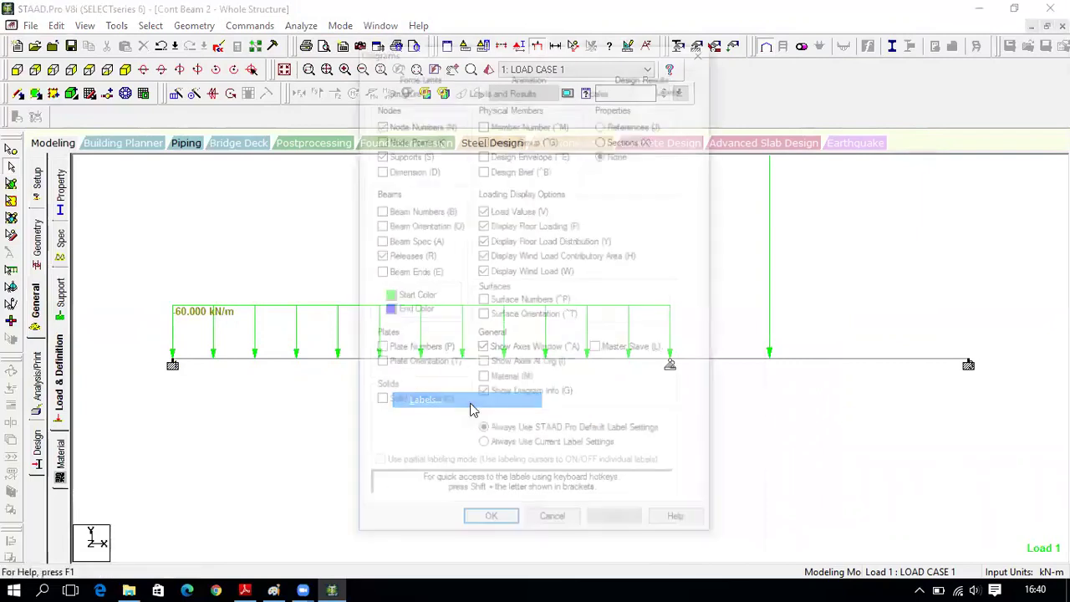
left_click(599, 89)
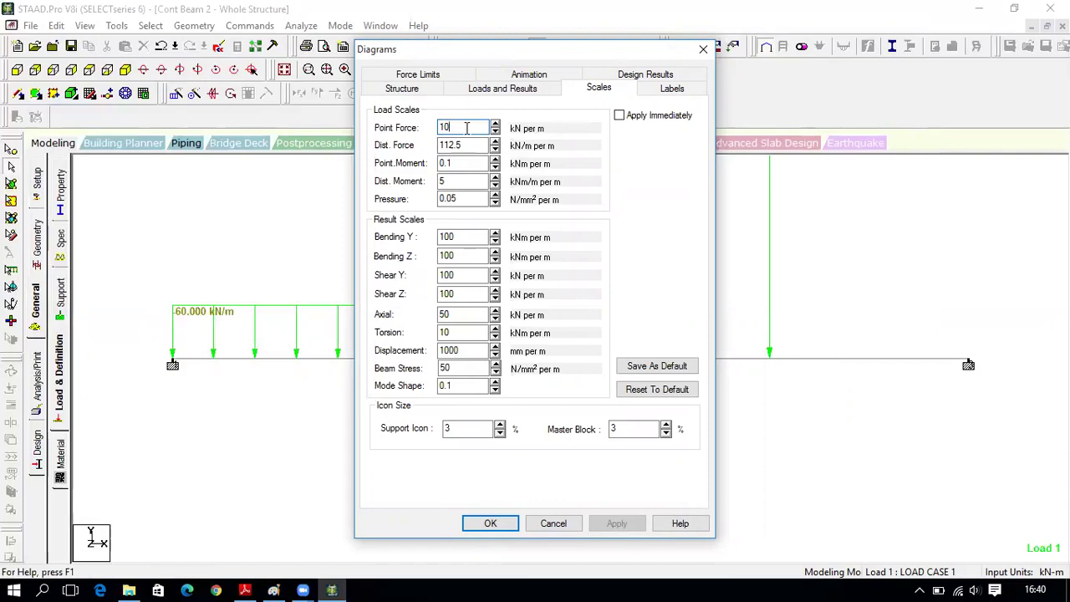
key("BackSpace")
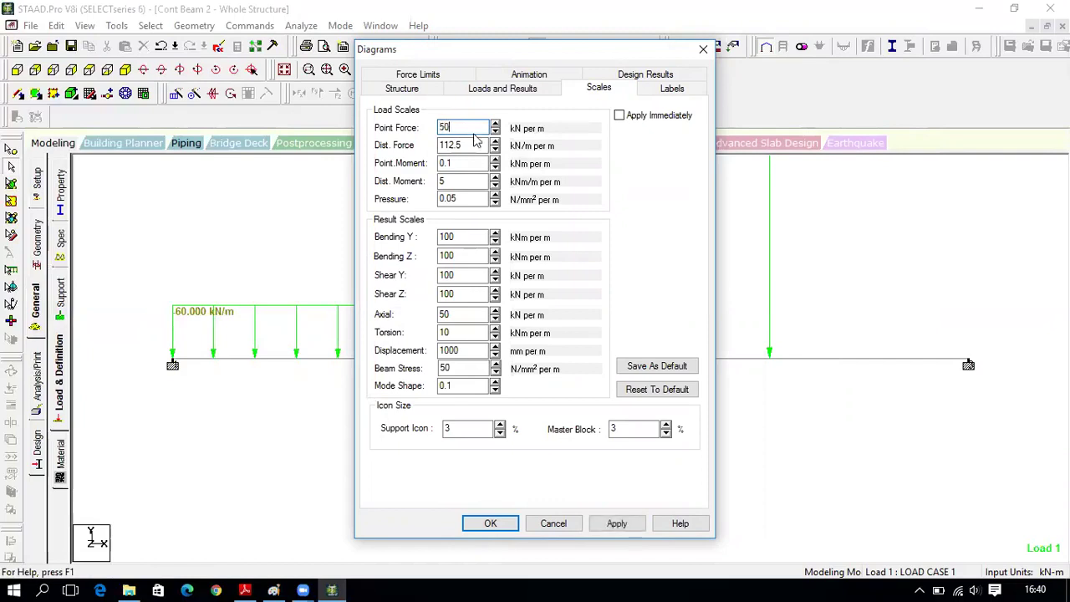
left_click(618, 524)
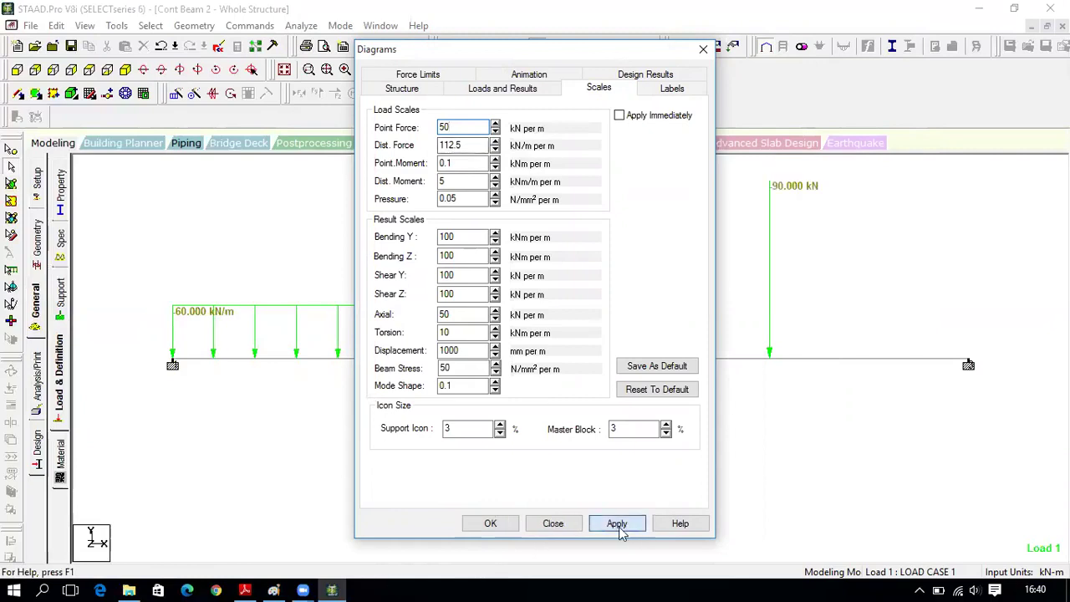
left_click(504, 524)
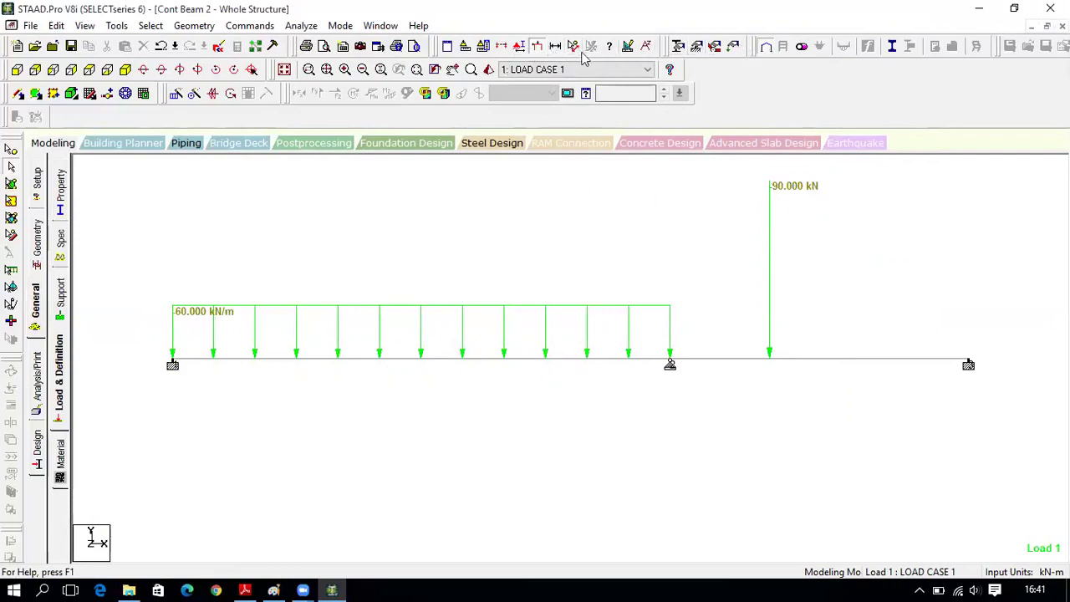
- Display the member dimensions in the view to check both span lengths, and remove them again
left_click(555, 46)
left_click(271, 225)
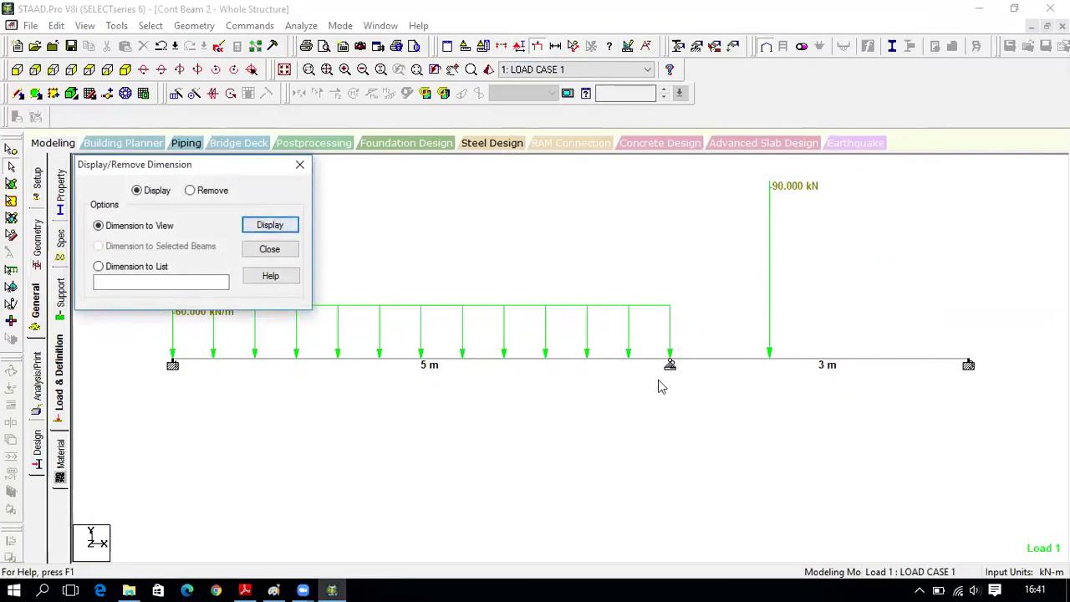
left_click(224, 191)
left_click(287, 224)
left_click(300, 167)
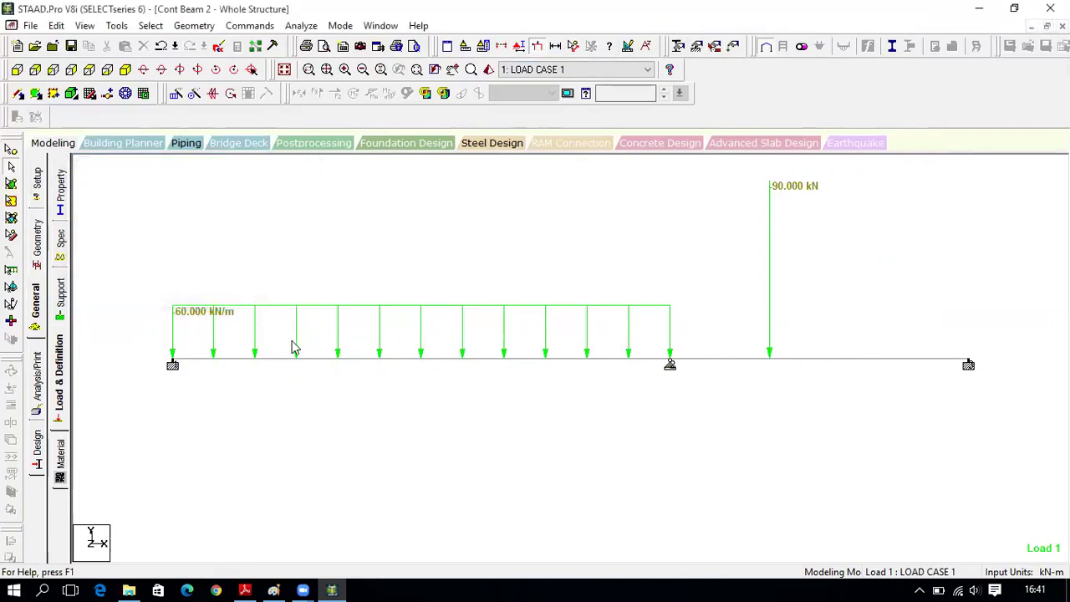
- Check the model against the Problem 312 figure in the PDF, and add a Perform Analysis command with the No Print option in STAAD.Pro
left_click(244, 590)
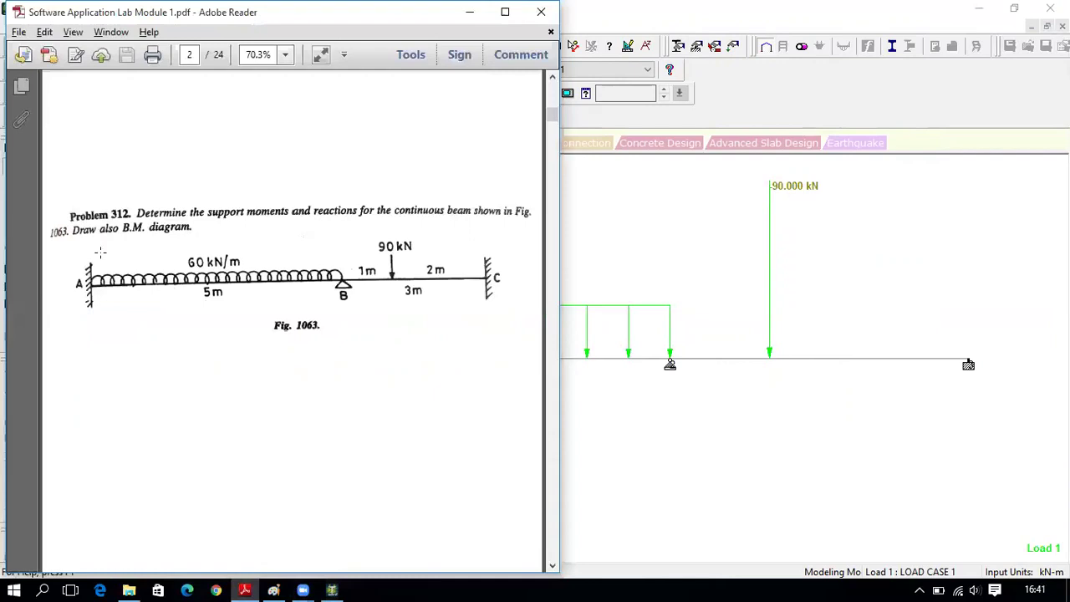
left_click(335, 589)
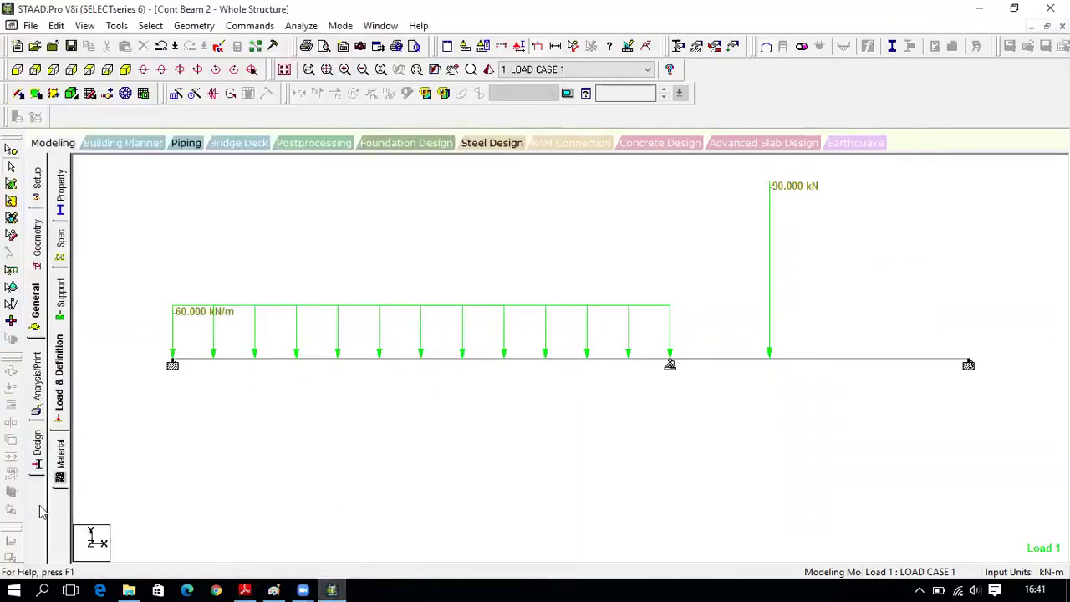
left_click(41, 393)
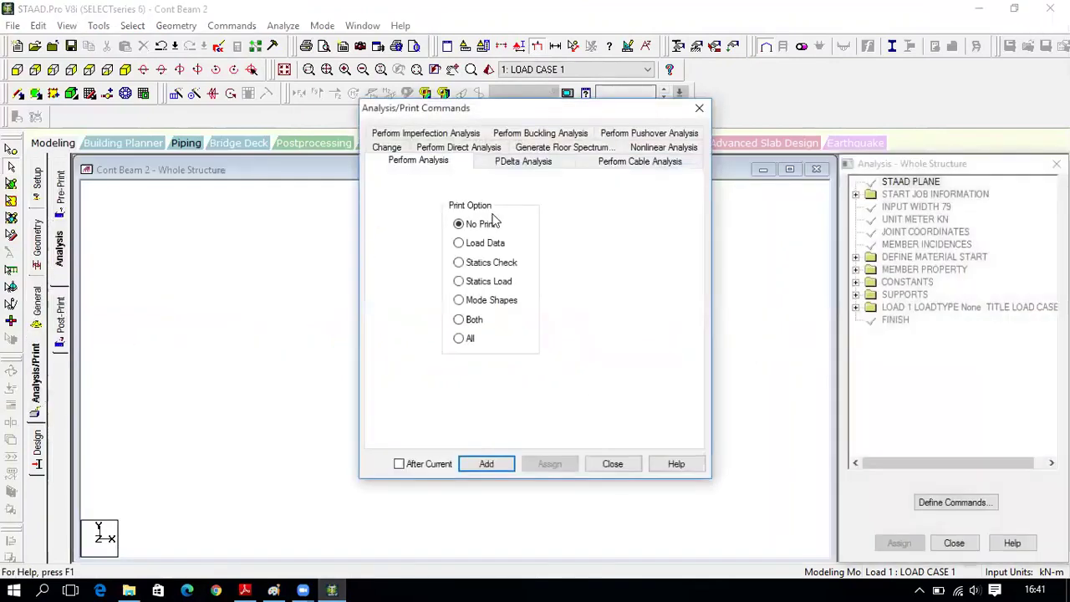
left_click(490, 468)
left_click(614, 468)
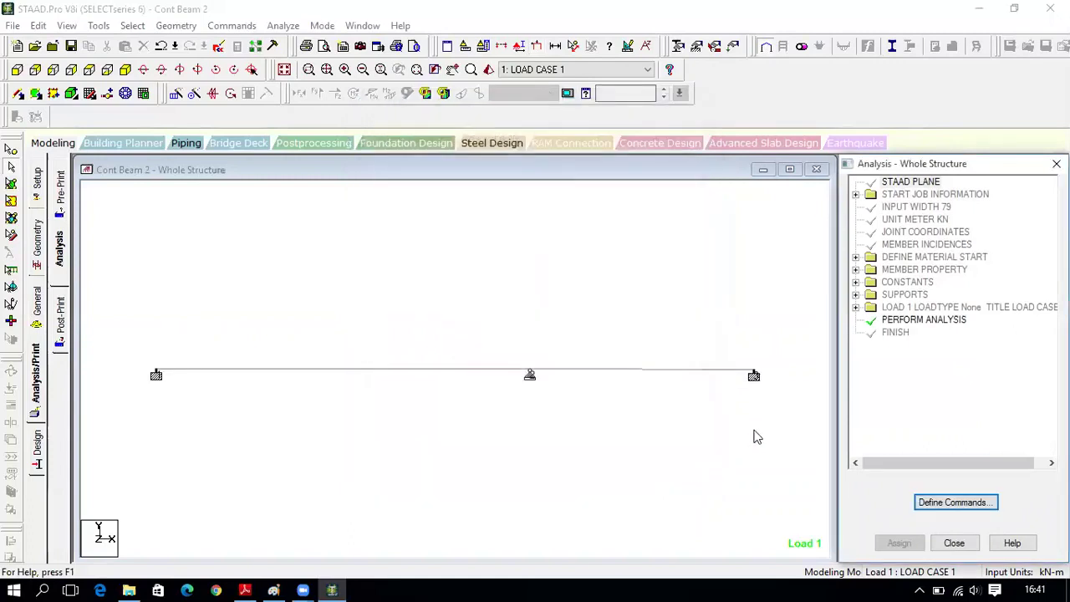
left_click(903, 322)
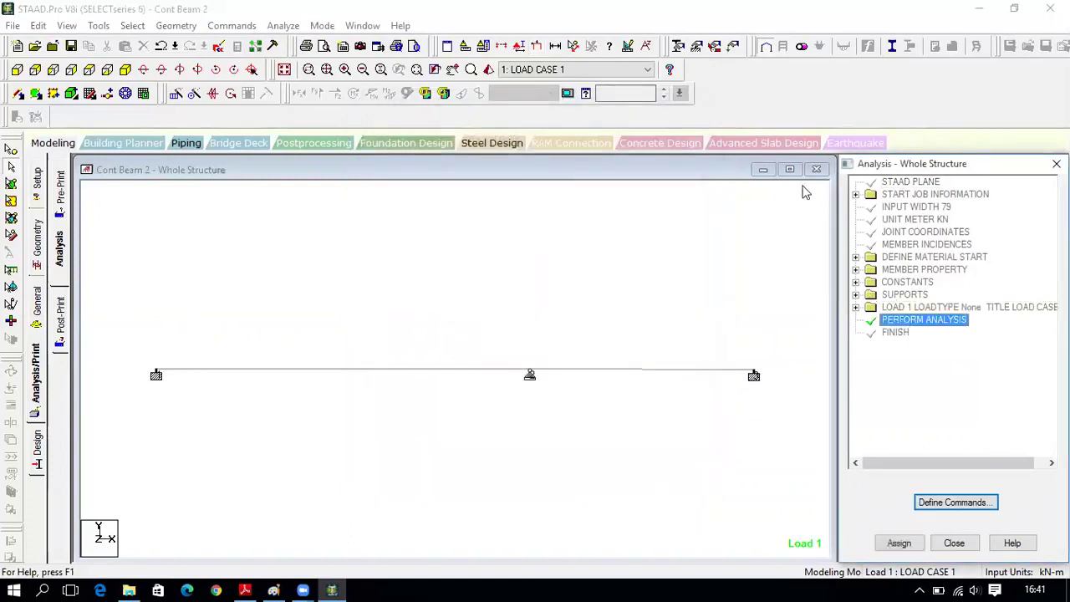
- Run the analysis of the continuous beam, saving the modified structure first
left_click(284, 26)
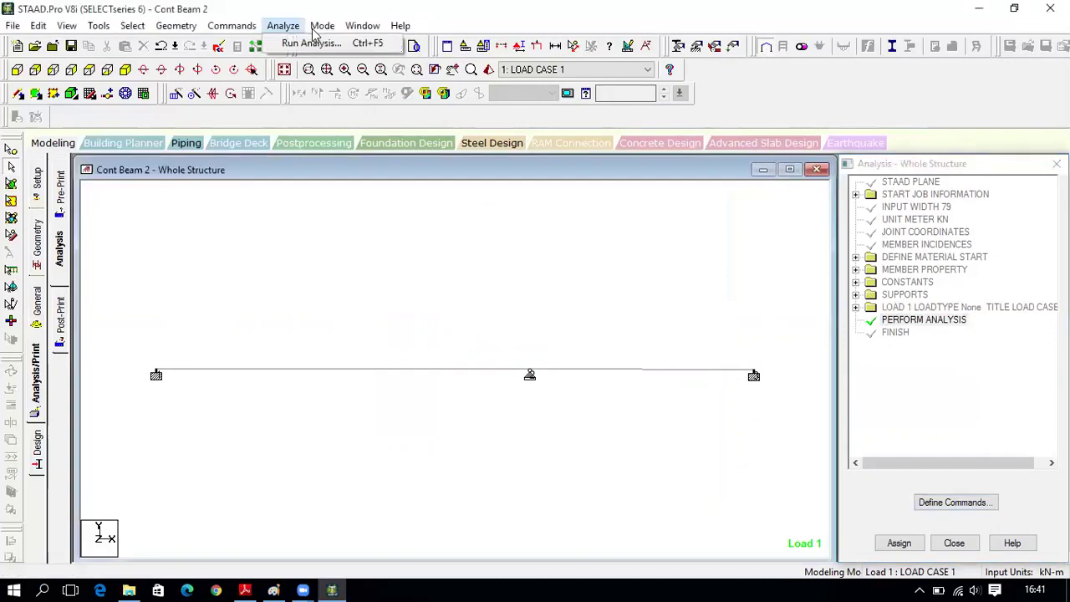
left_click(301, 40)
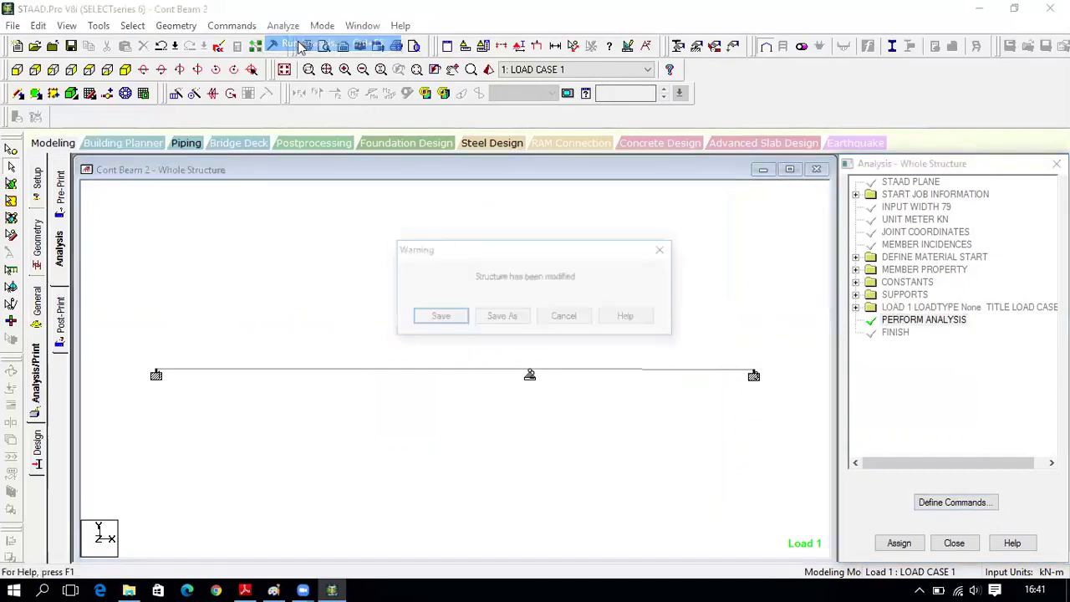
left_click(439, 320)
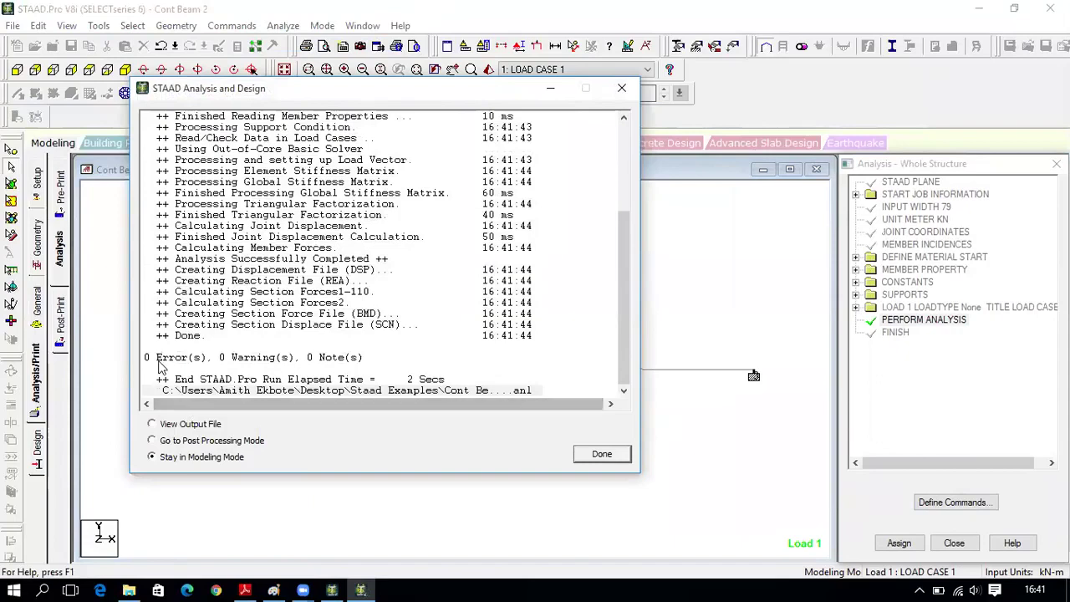
- Go to post processing mode with load case 1 in the results setup, and maximize the structure view showing the displacement
left_click(178, 443)
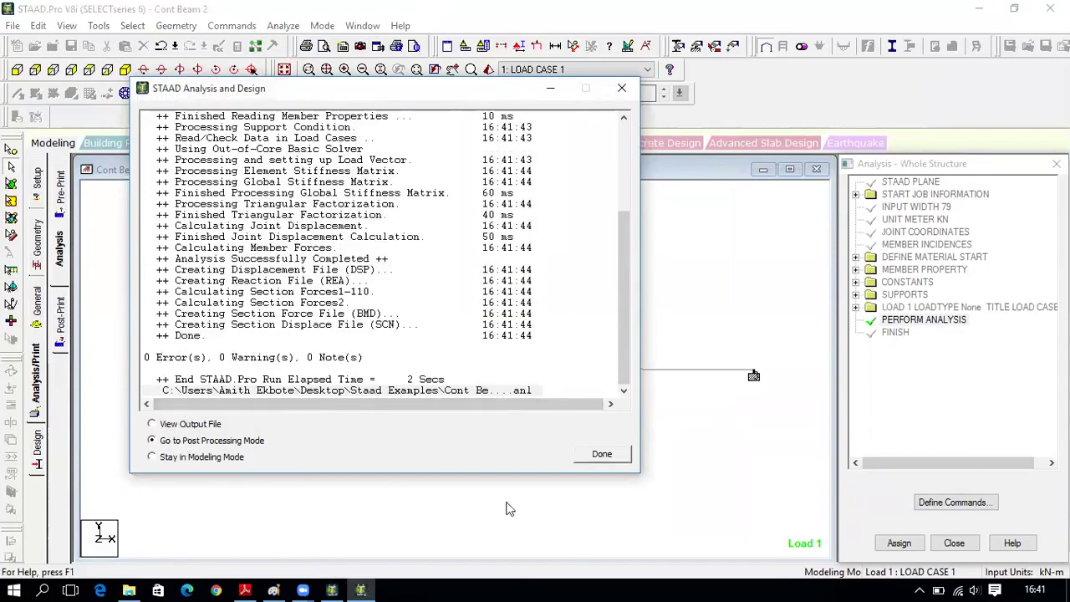
left_click(601, 456)
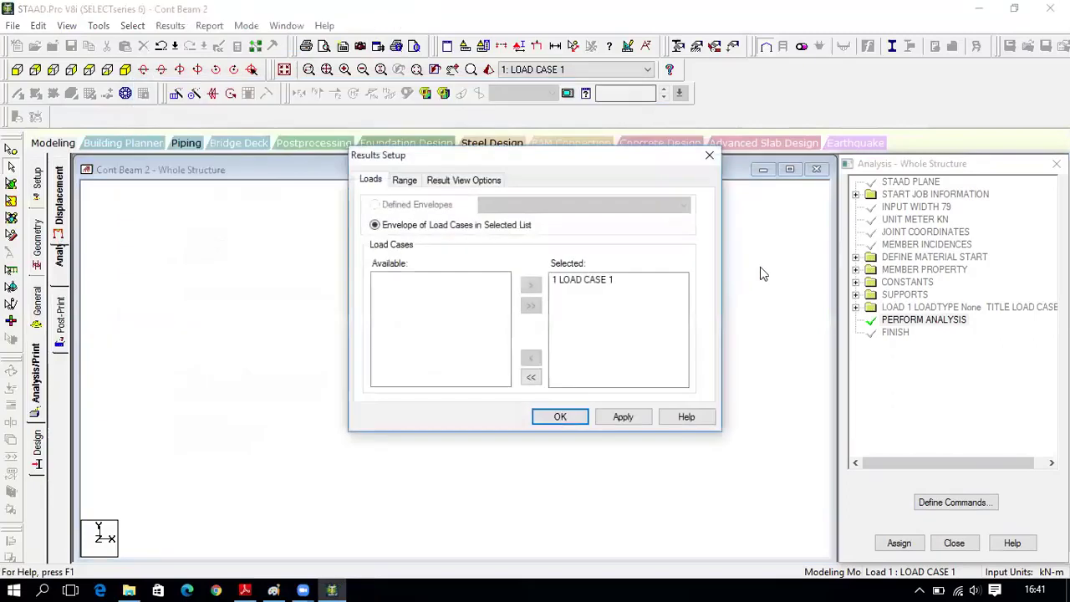
left_click(582, 281)
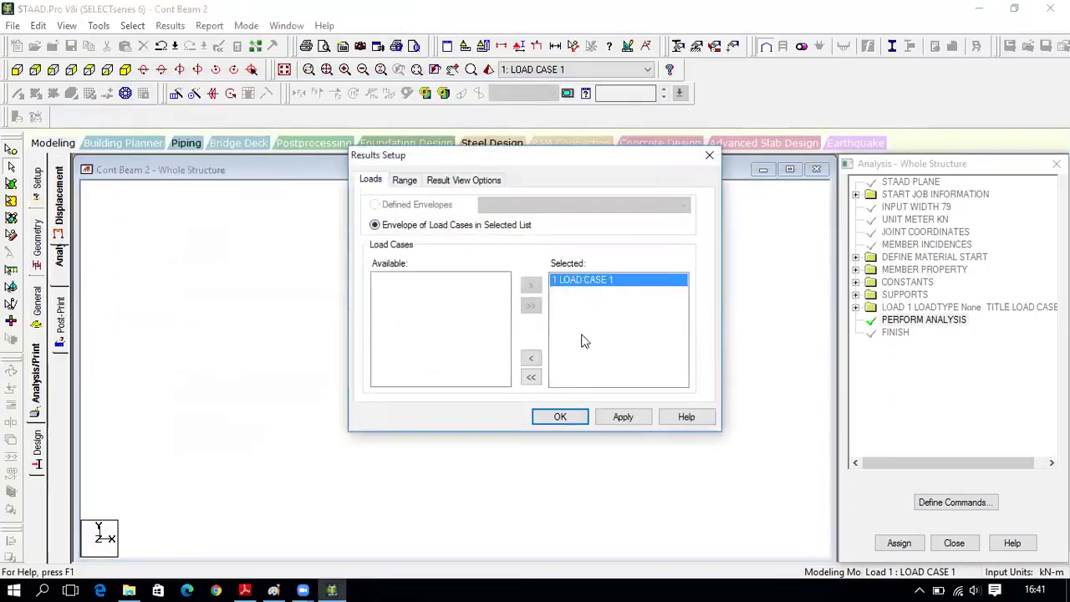
left_click(569, 418)
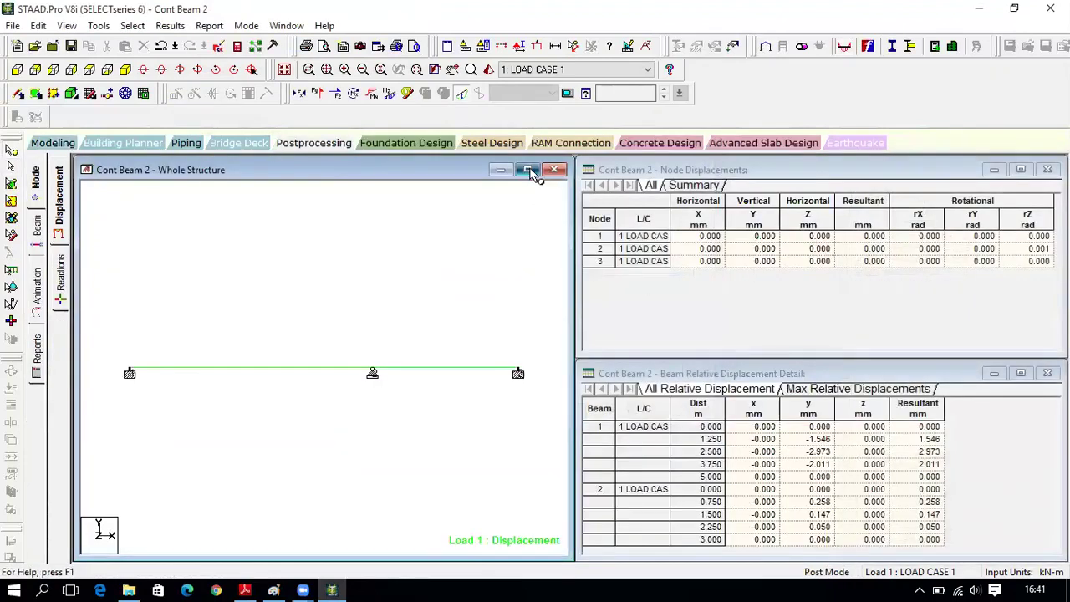
left_click(528, 170)
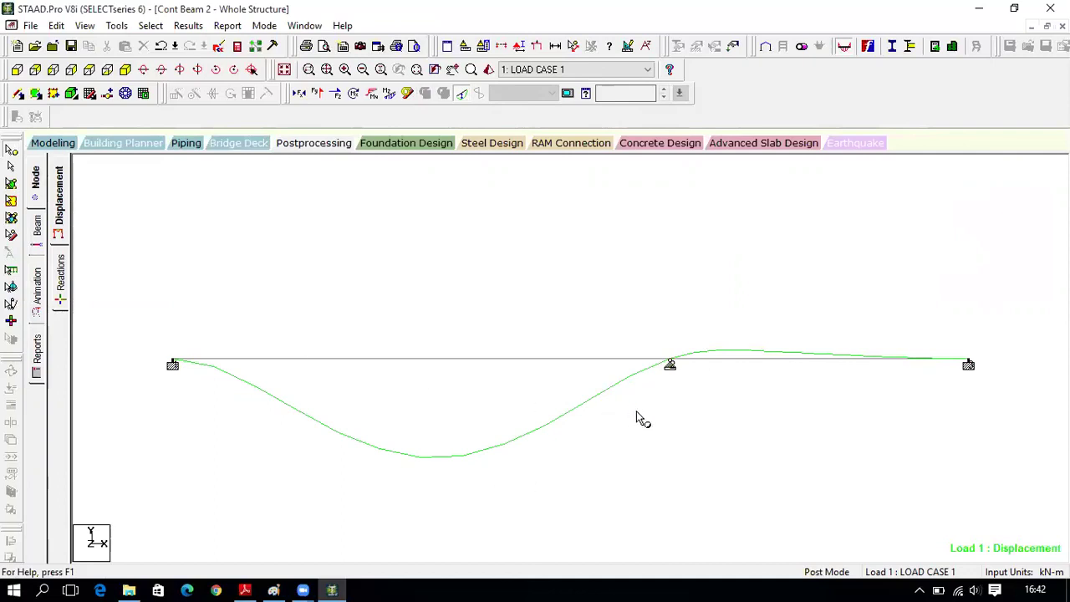
- Annotate the displacement diagram with the maximum resultant displacement of each beam
left_click(201, 29)
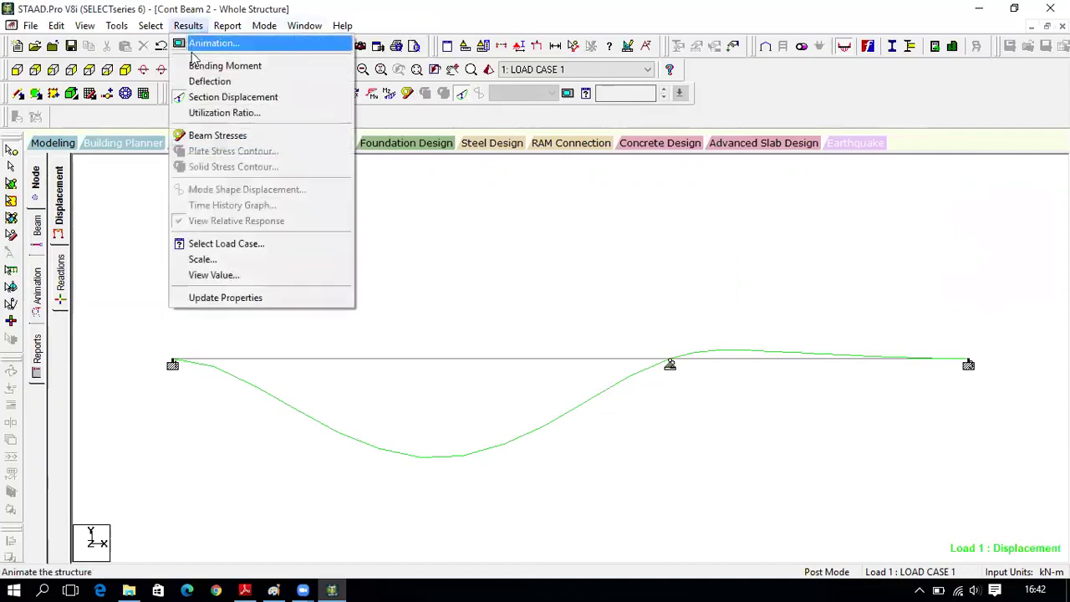
left_click(227, 280)
left_click(470, 179)
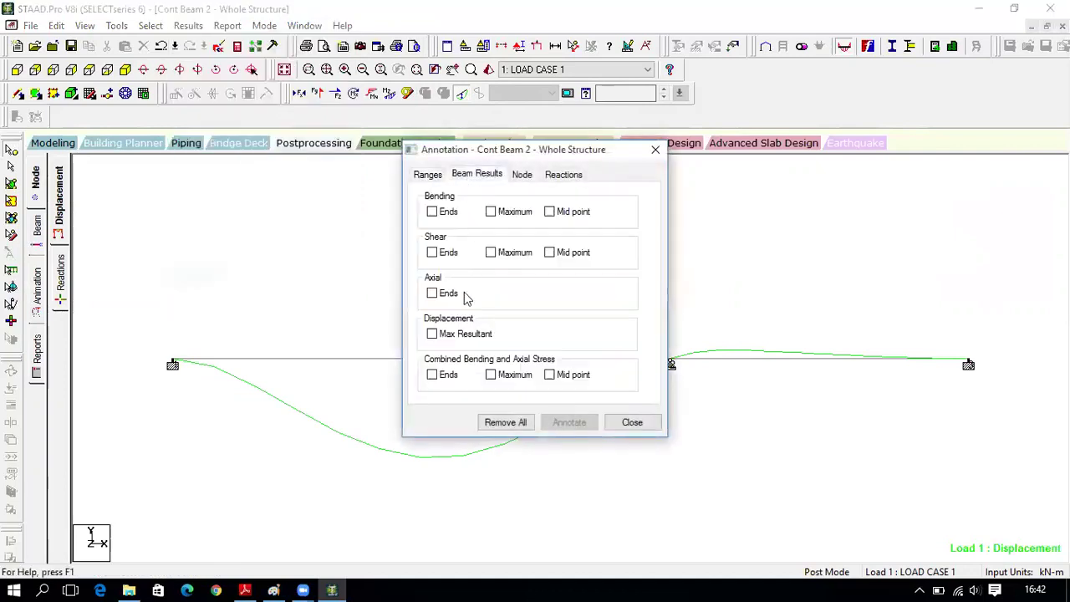
left_click(431, 335)
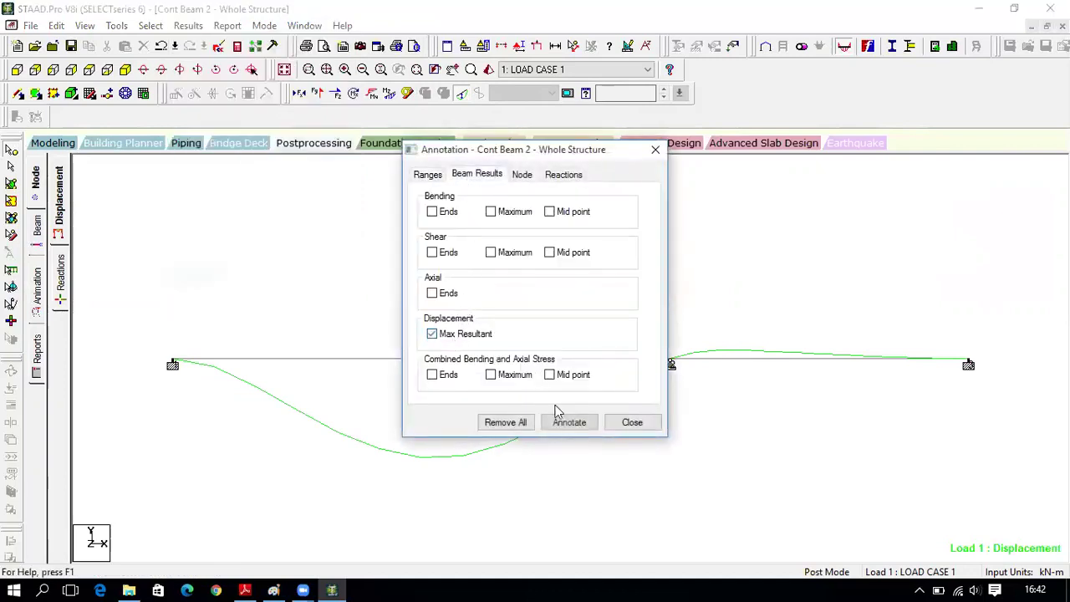
left_click(568, 424)
left_click(640, 426)
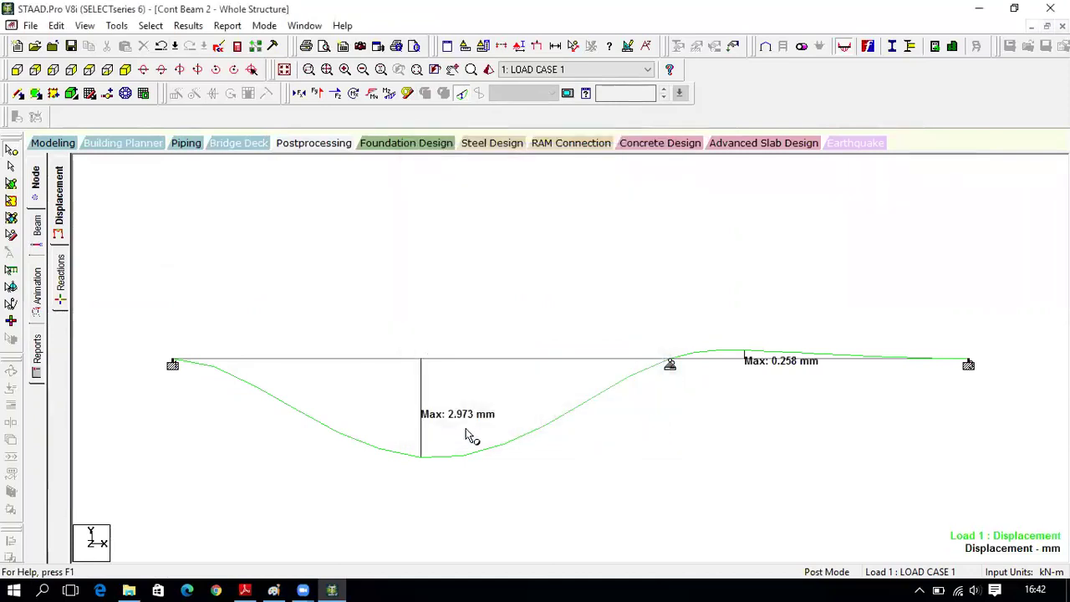
- Copy the picture of the annotated deflection diagram and paste it into a maximized Paint window
left_click(56, 26)
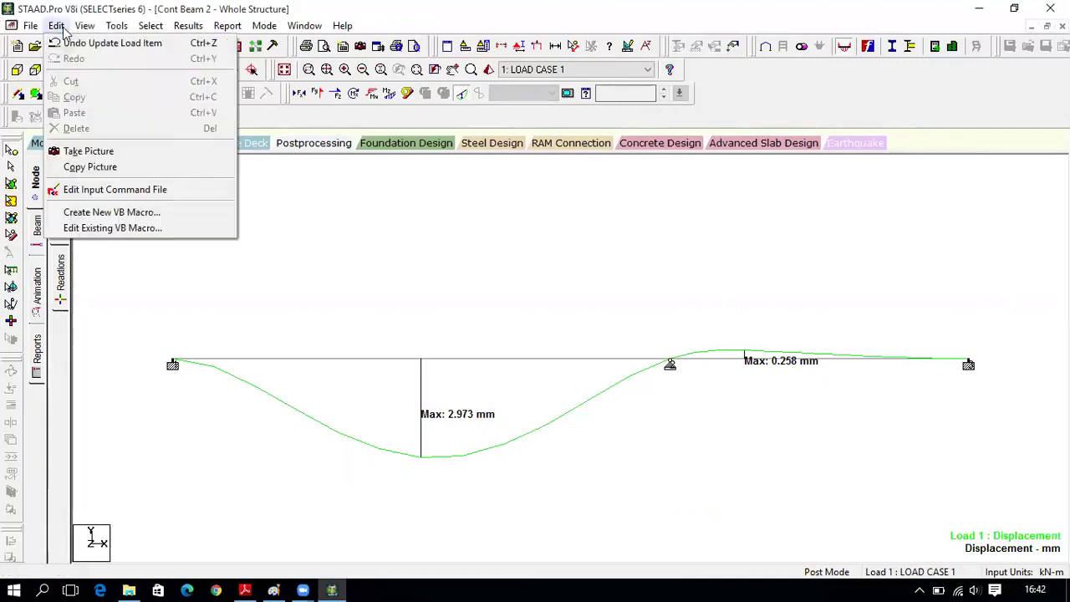
left_click(107, 171)
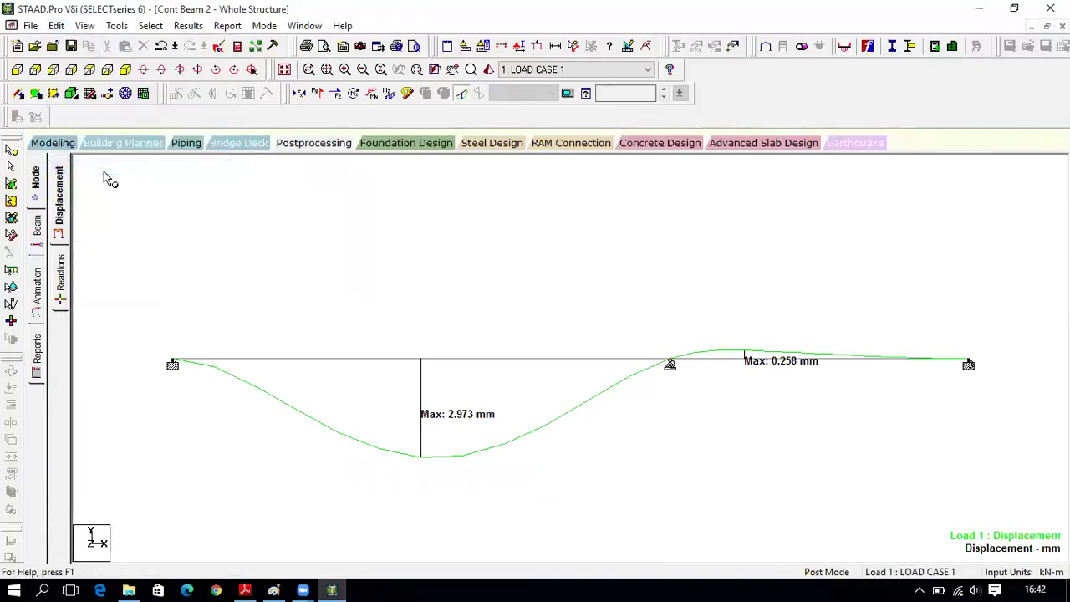
left_click(273, 589)
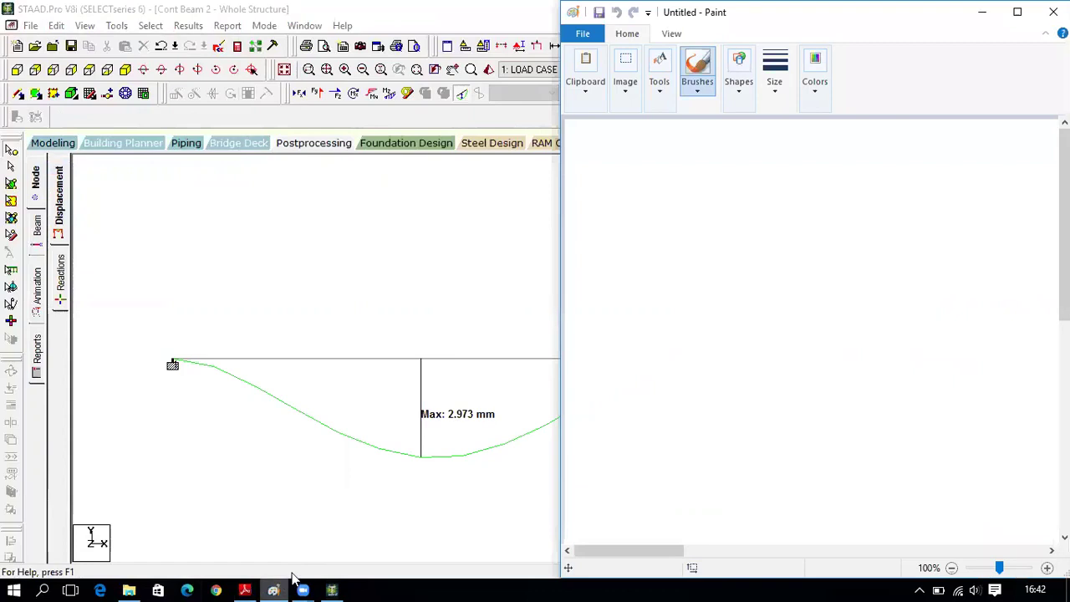
left_click(1018, 12)
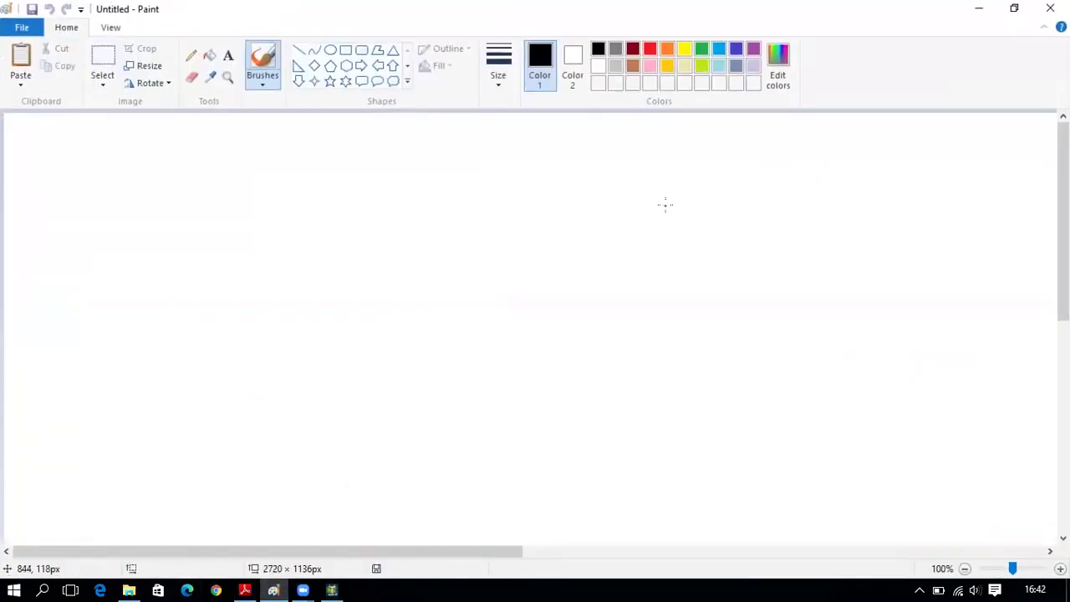
key("ctrl+v")
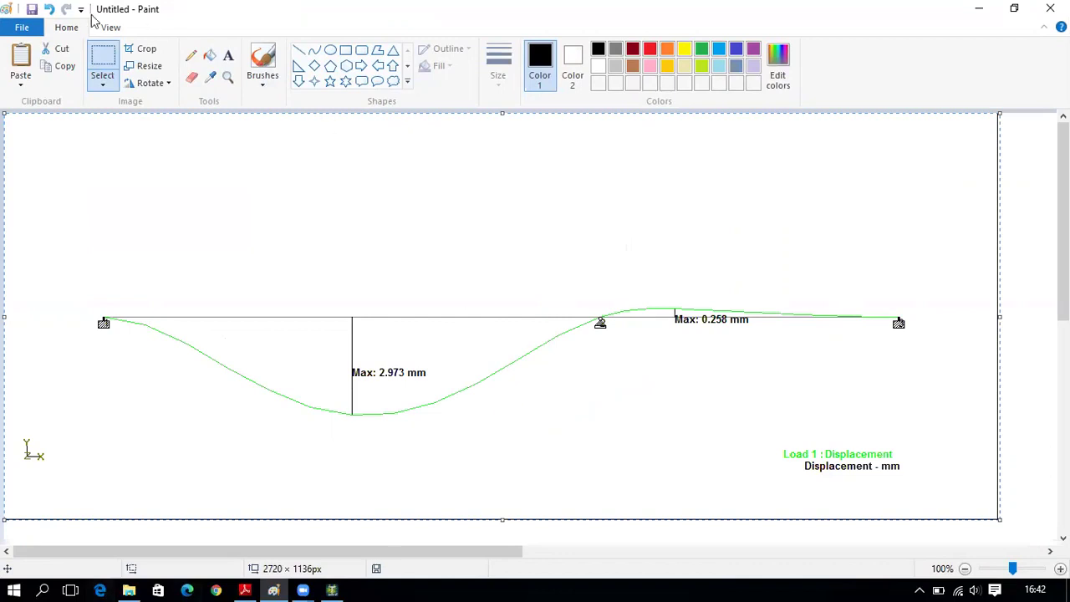
- Save the pasted picture as a JPEG named Cont beam 2 DEFLECTION in the Staad Examples folder
left_click(22, 27)
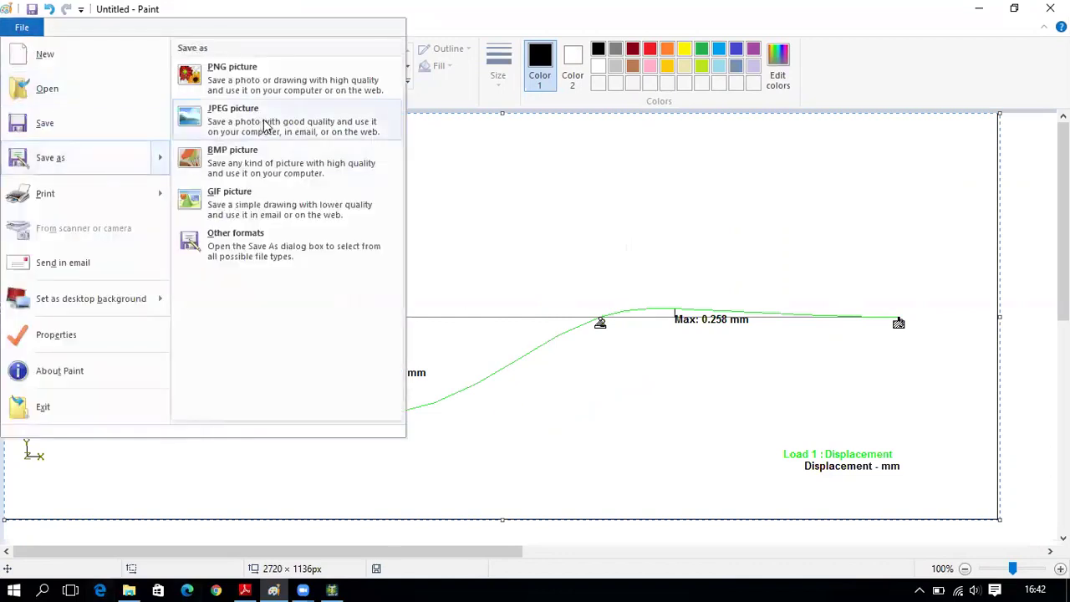
key("ctrl+s")
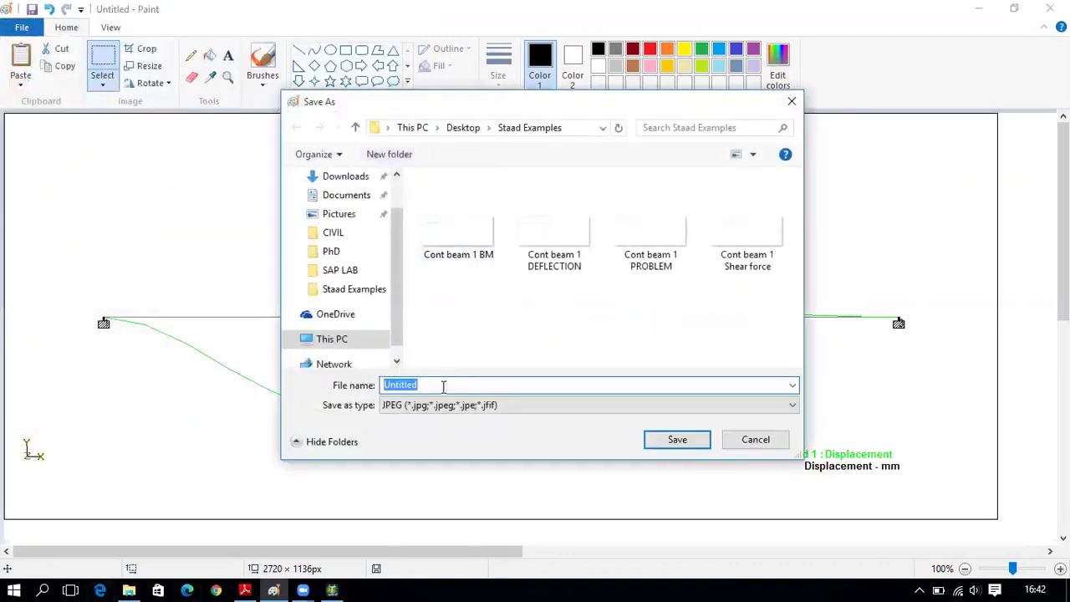
left_click(475, 251)
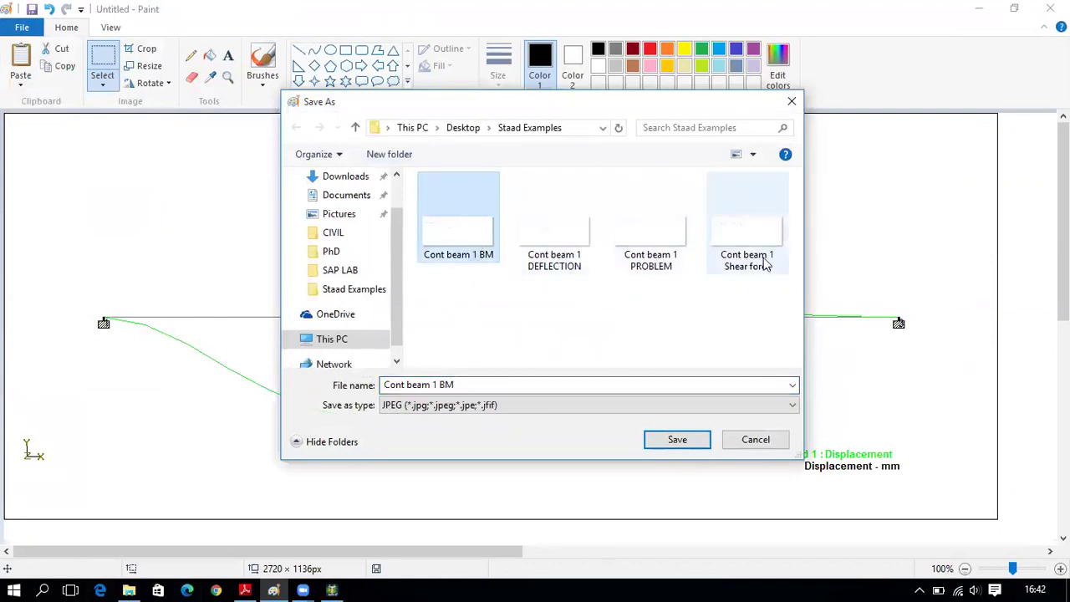
left_click(562, 251)
left_click(441, 387)
left_click(437, 386)
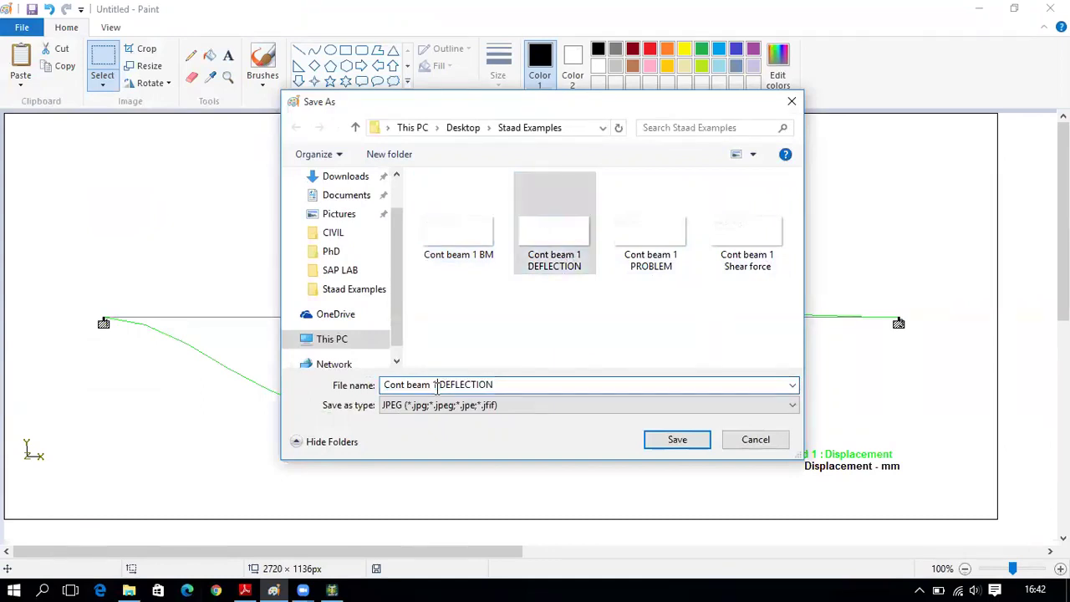
key("BackSpace")
type("2")
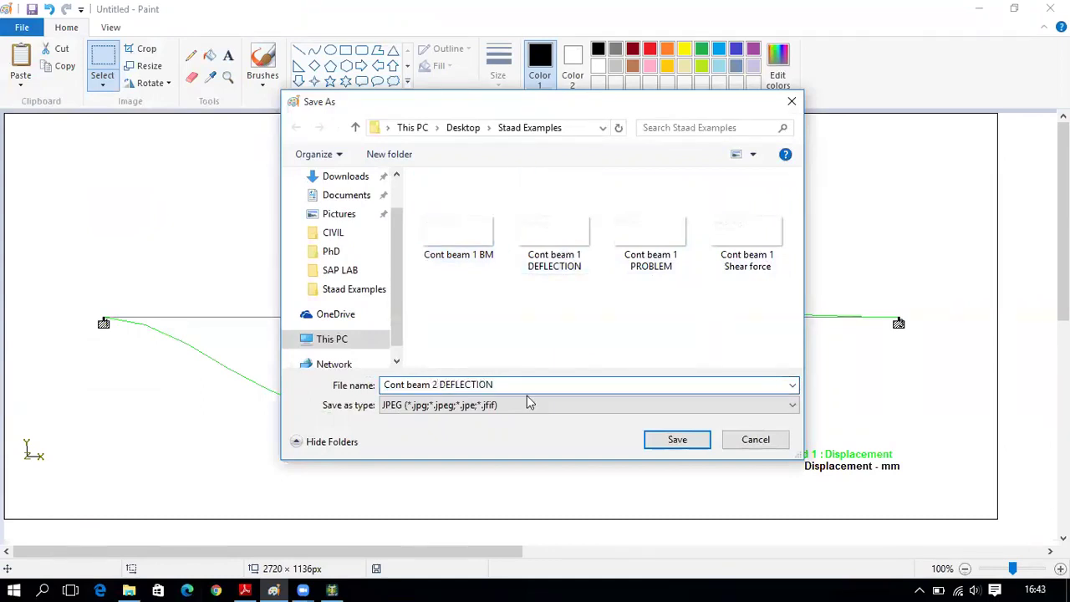
left_click(669, 444)
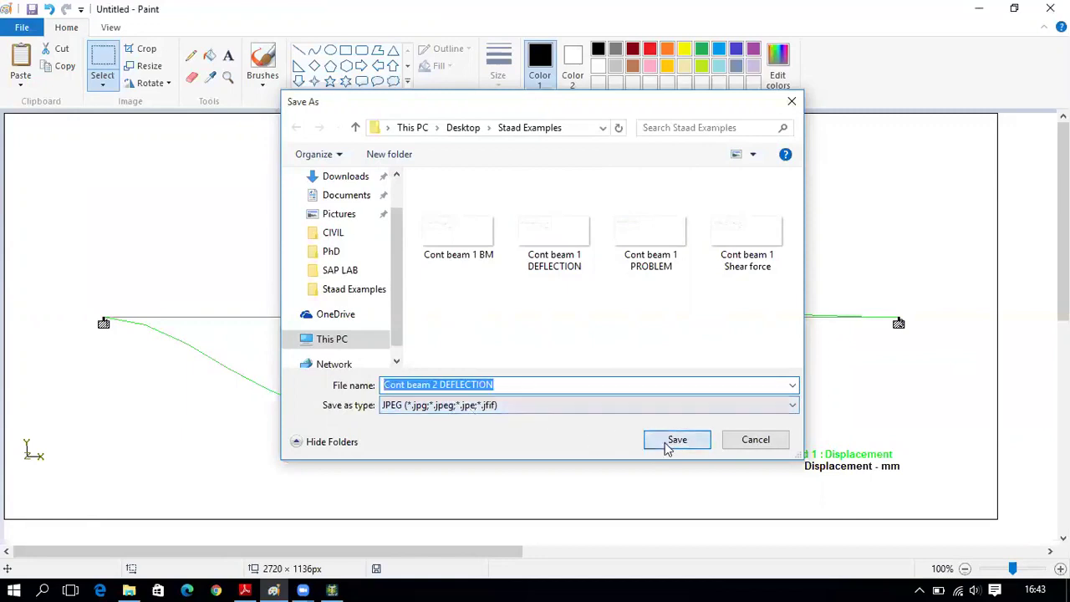
- Return to STAAD.Pro, hide the deflected shape and display the bending moment diagram about Z
left_click(332, 590)
left_click(464, 93)
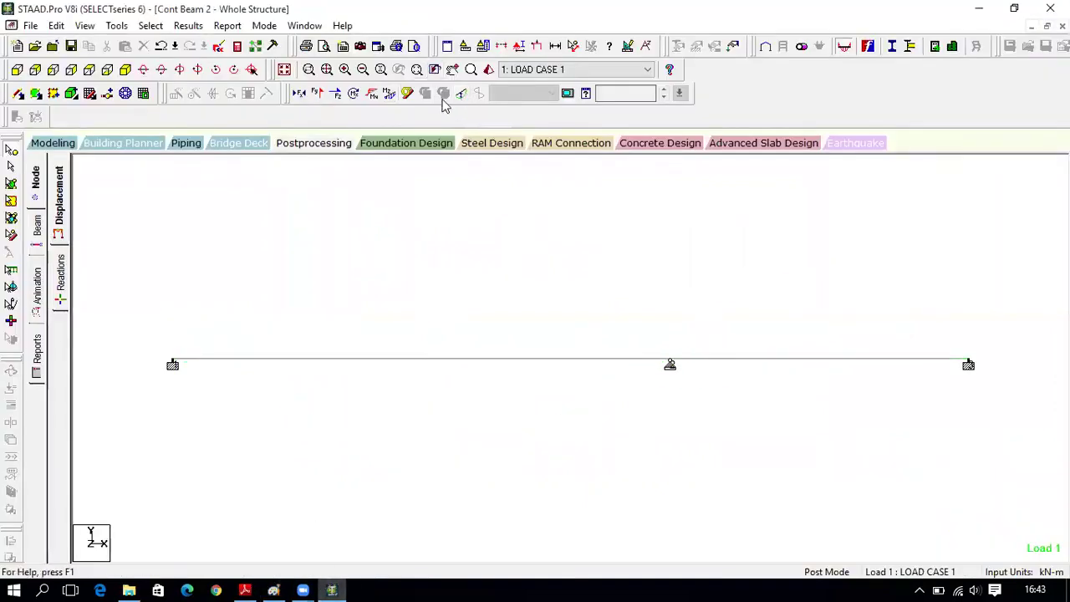
left_click(391, 92)
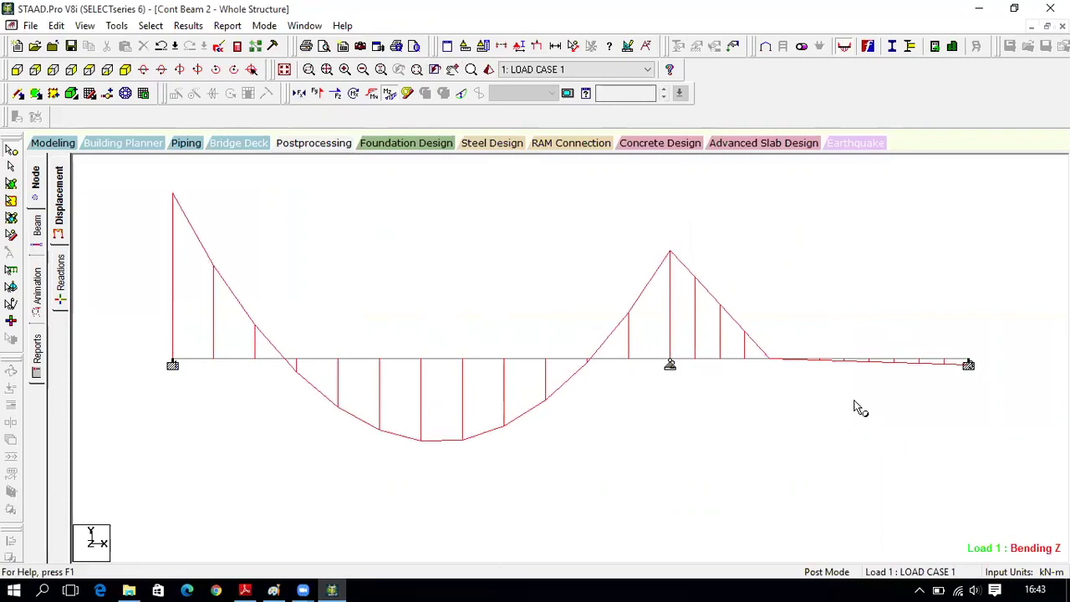
- Annotate the bending moment diagram with values at the ends and mid point of each beam, and turn off the maximum resultant displacement annotation
left_click(188, 26)
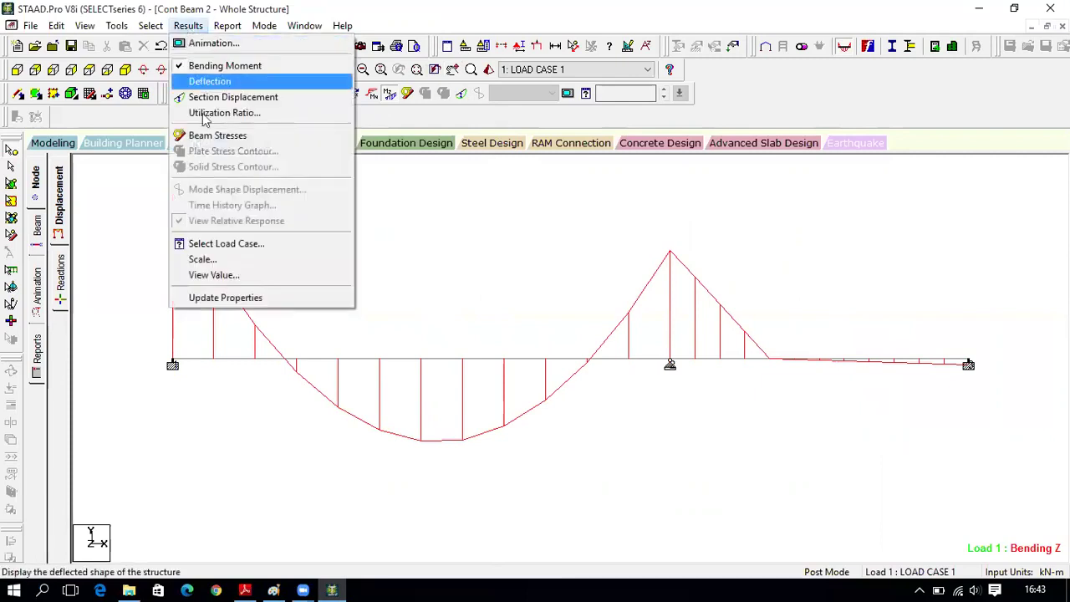
left_click(255, 276)
left_click(464, 177)
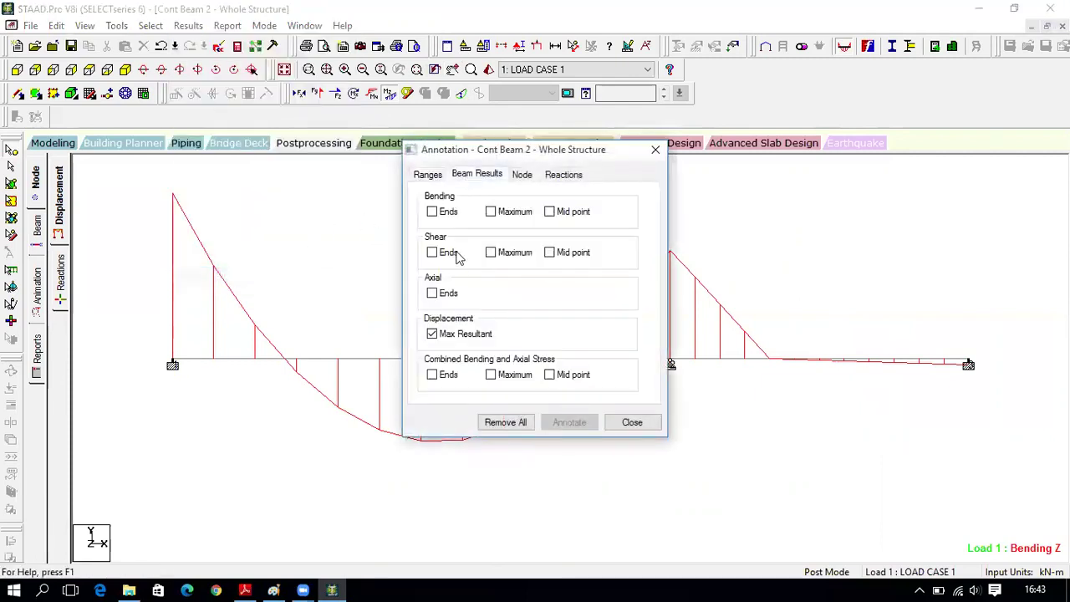
left_click(433, 334)
left_click(549, 213)
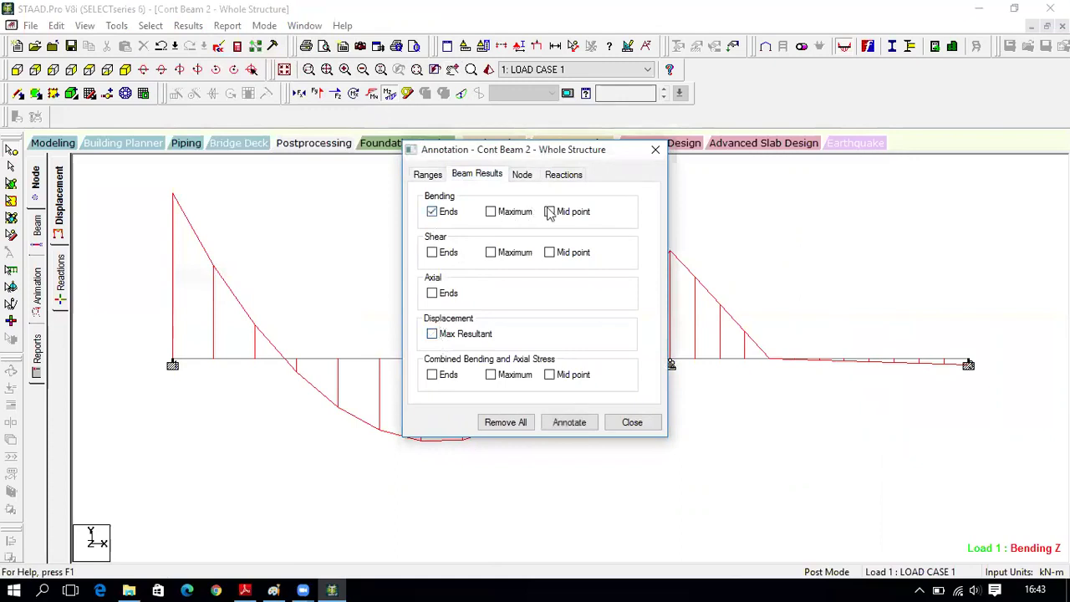
left_click(586, 423)
left_click(629, 424)
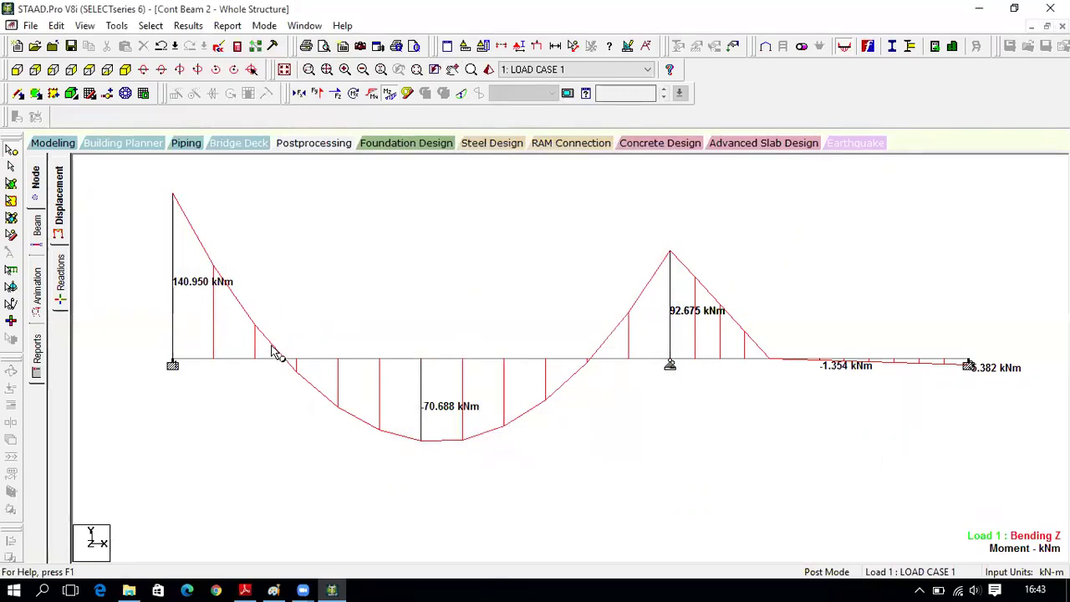
- Compare the annotated moments with the textbook B.M. diagram on page 3 of the PDF in Adobe Reader
left_click(245, 590)
scroll(301, 376, "down", 5)
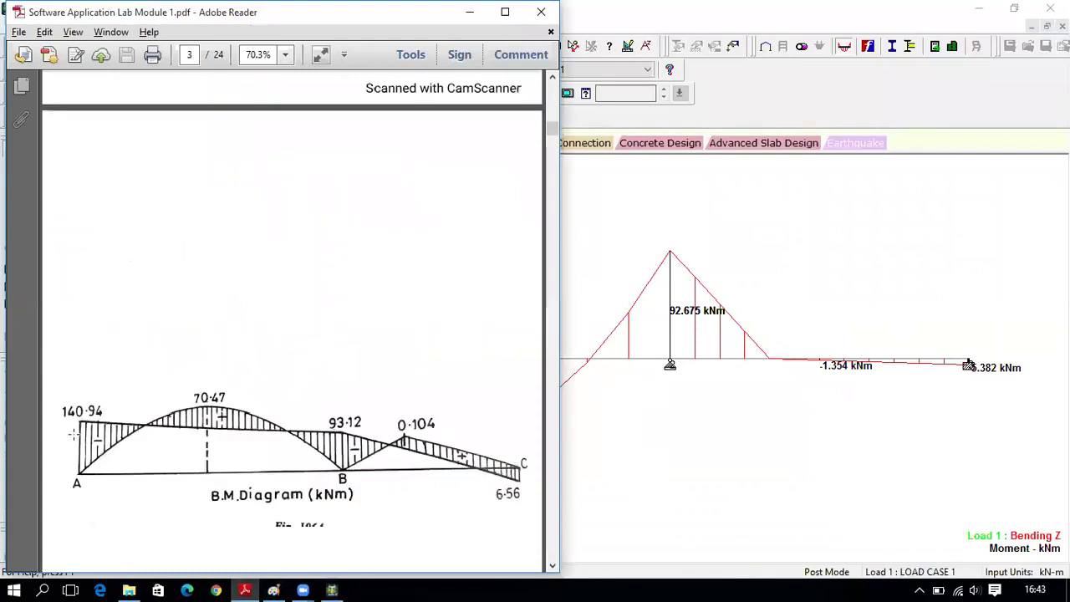
- Alternate between STAAD.Pro and the PDF in Adobe Reader to check the support and midspan moments against the textbook values, finishing in STAAD.Pro
left_click(333, 588)
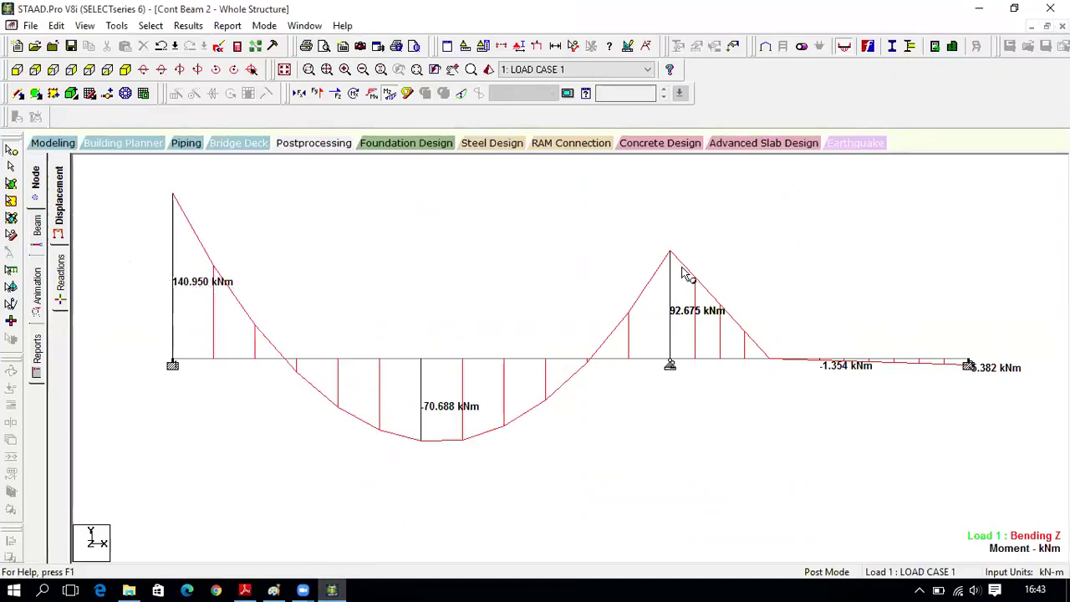
left_click(247, 590)
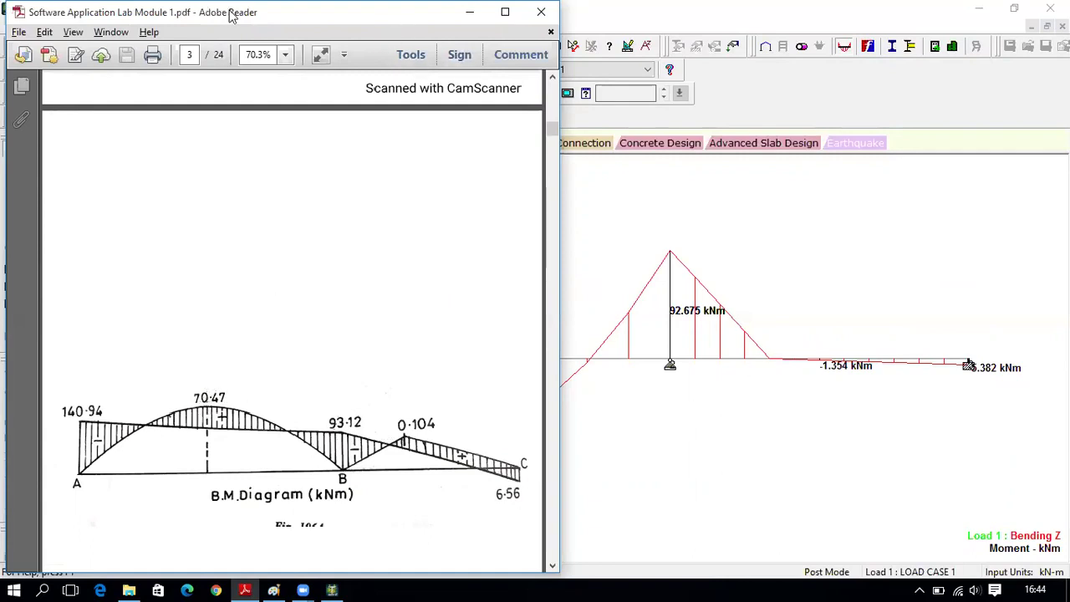
left_click_drag(411, 13, 383, 22)
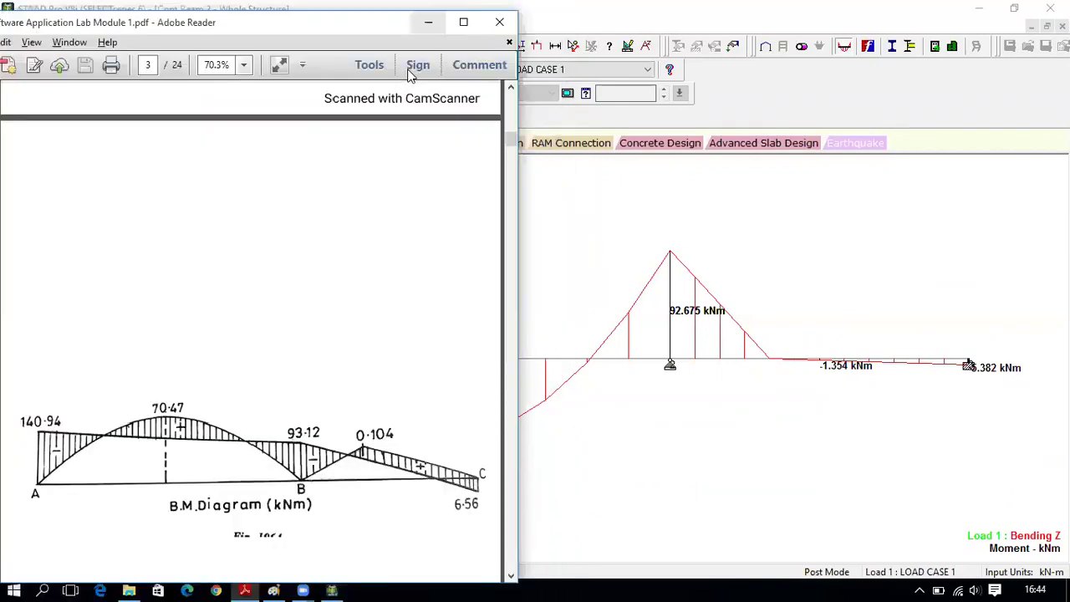
left_click(428, 22)
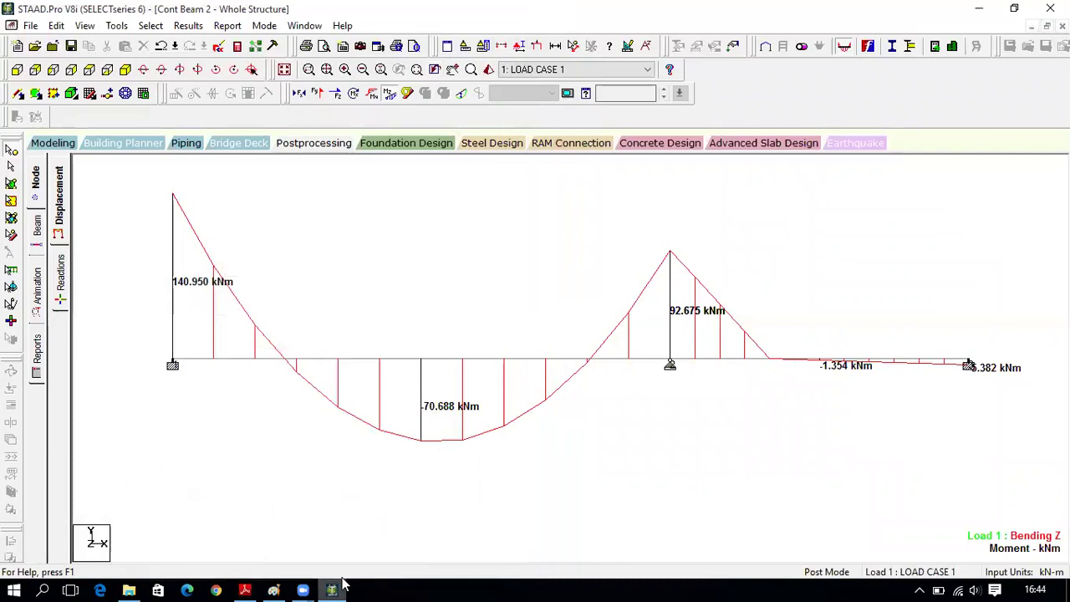
left_click(245, 591)
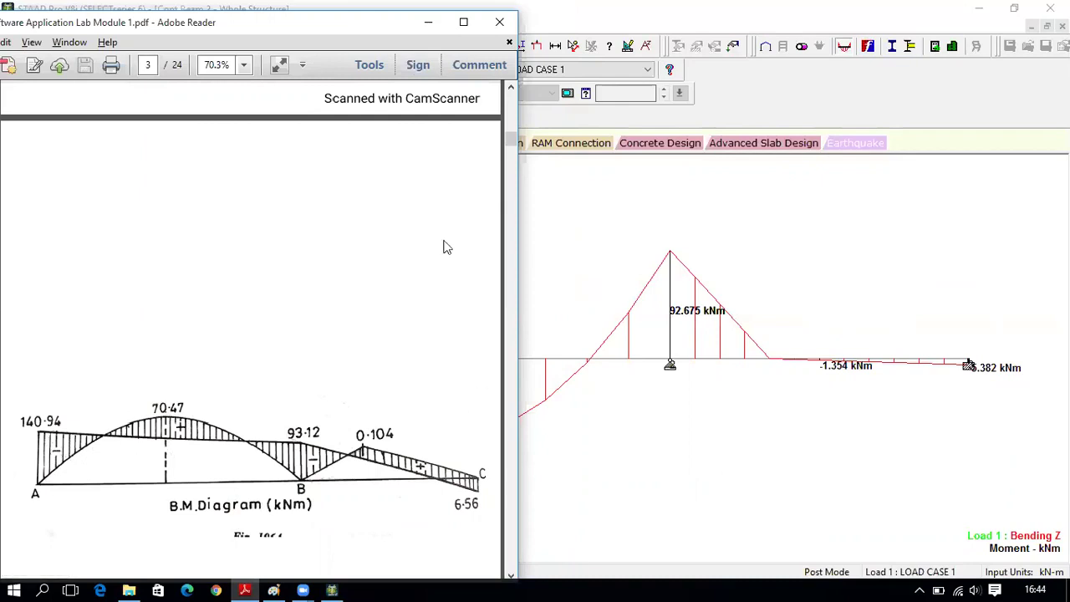
left_click(460, 27)
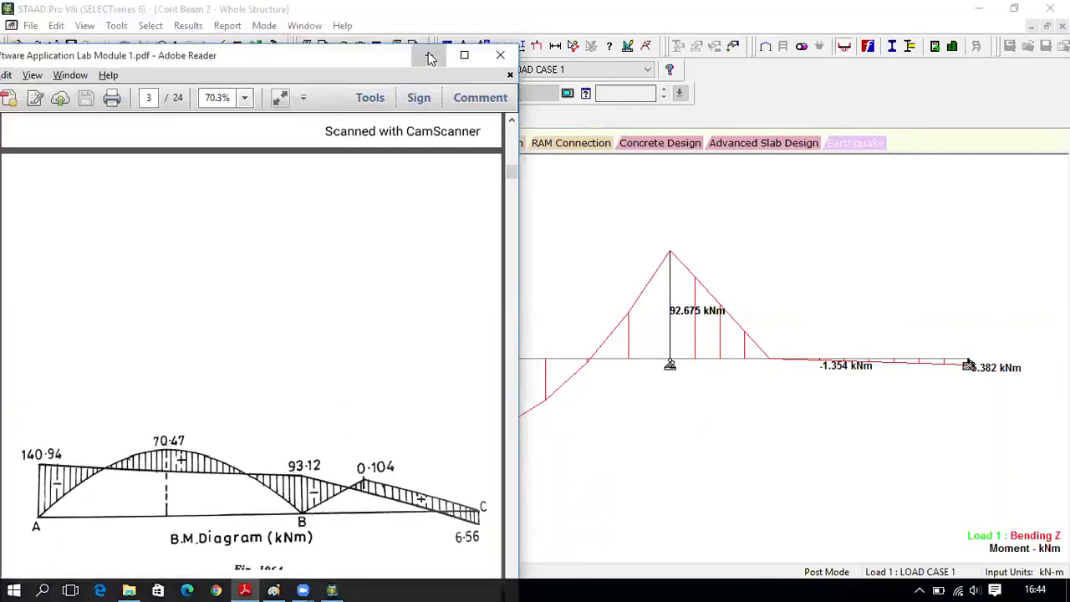
left_click(428, 22)
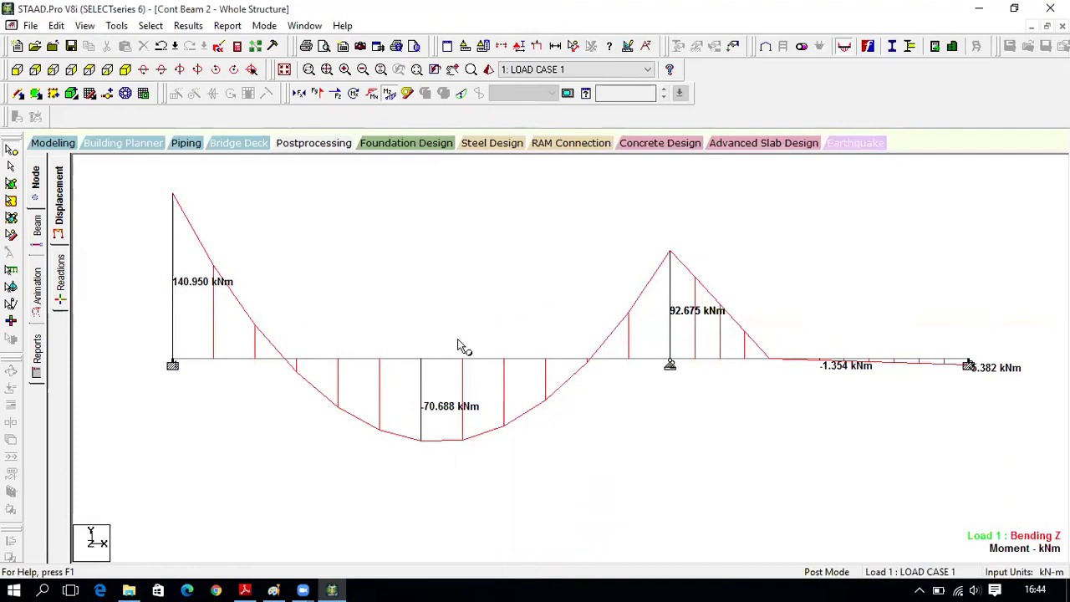
- Copy the annotated bending moment diagram as a picture and paste it over the deflection image in Paint
left_click(56, 26)
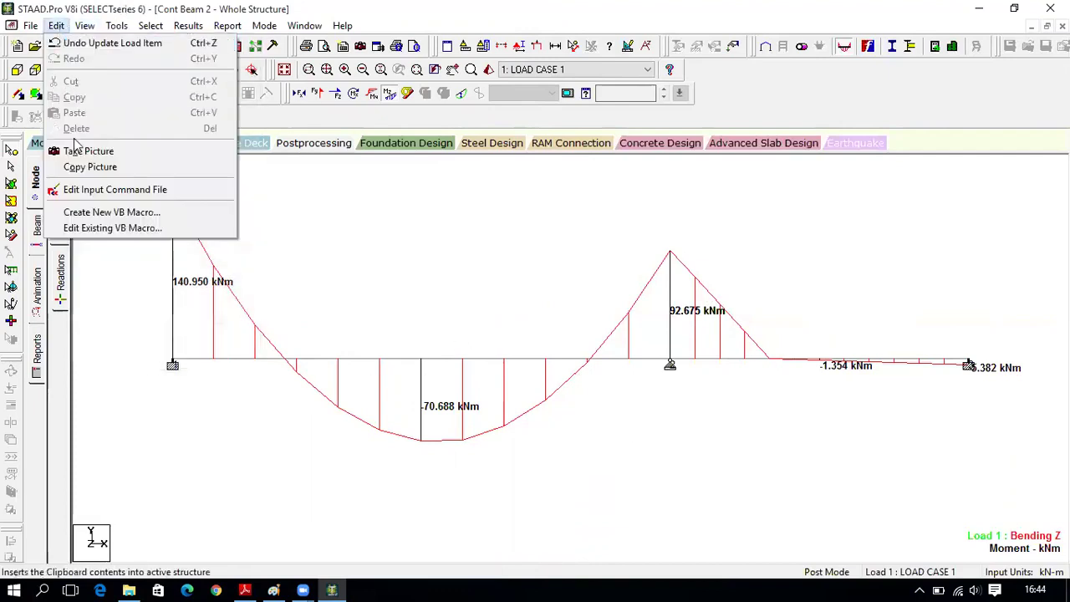
left_click(100, 171)
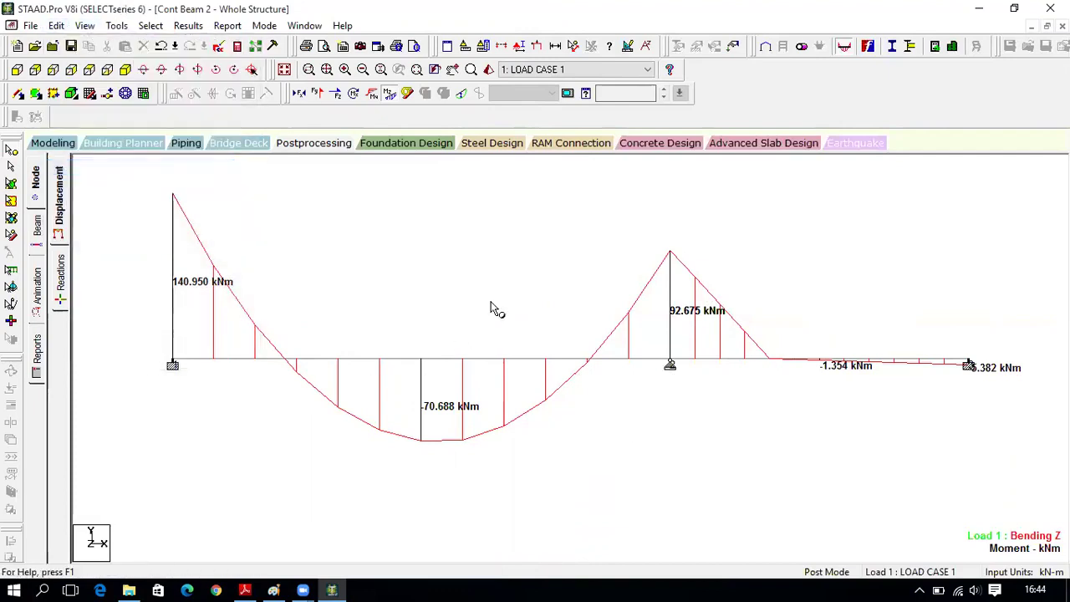
left_click(271, 589)
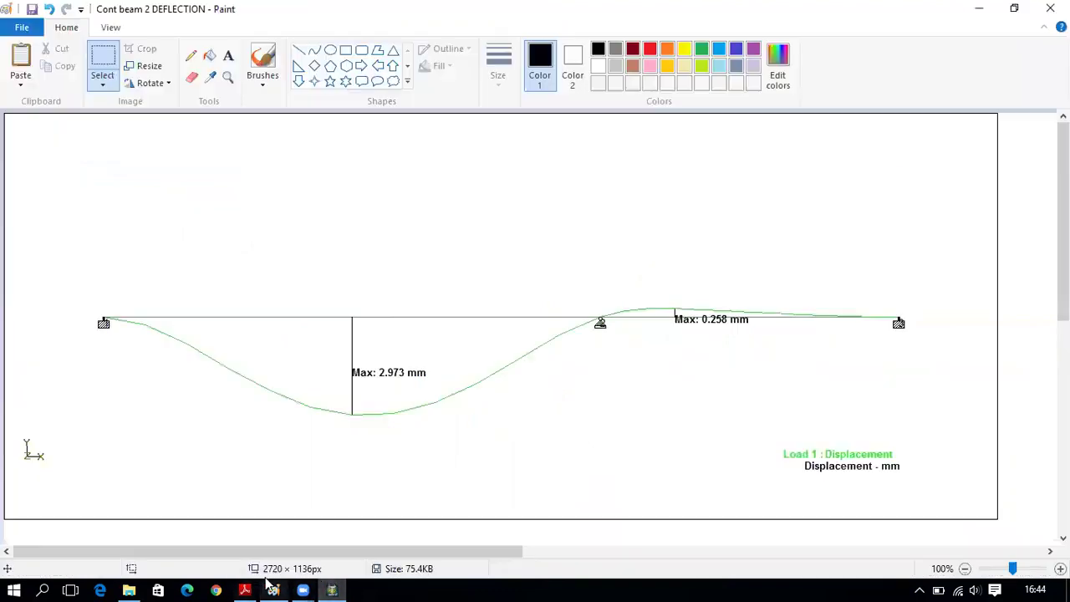
key("ctrl+v")
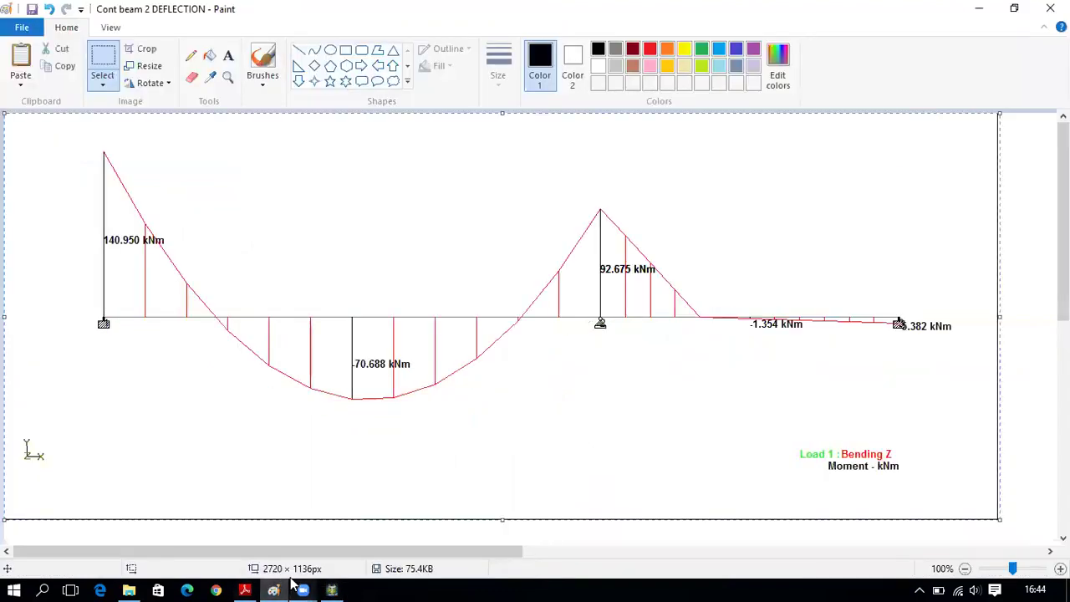
- Save the pasted bending moment picture as a JPEG named Cont beam 2 BM in the Staad Examples folder
left_click(21, 27)
mouse_move(126, 157)
left_click(255, 125)
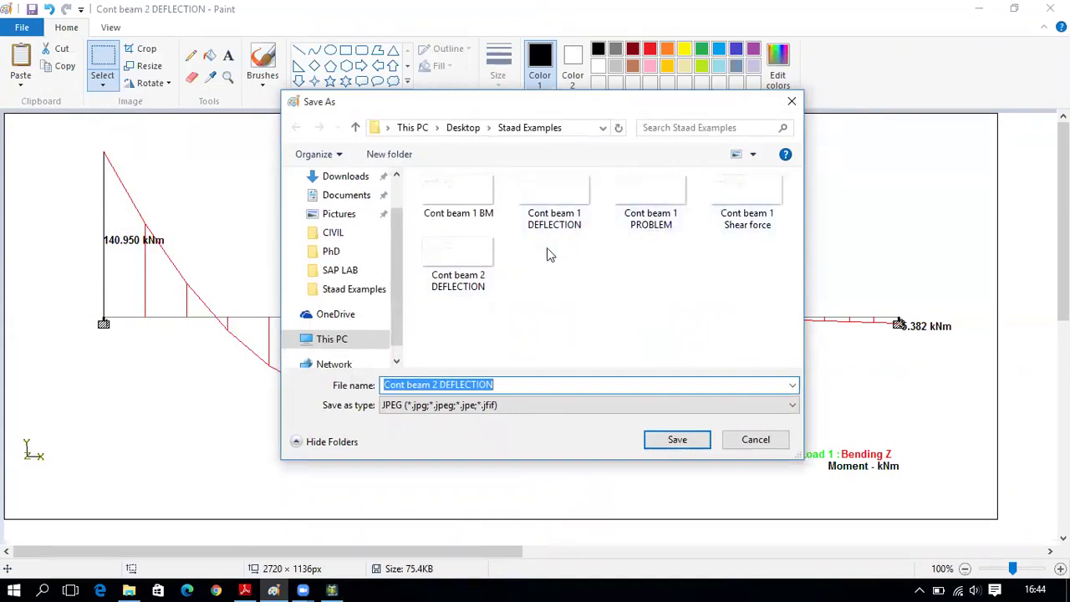
left_click(455, 213)
double_click(436, 385)
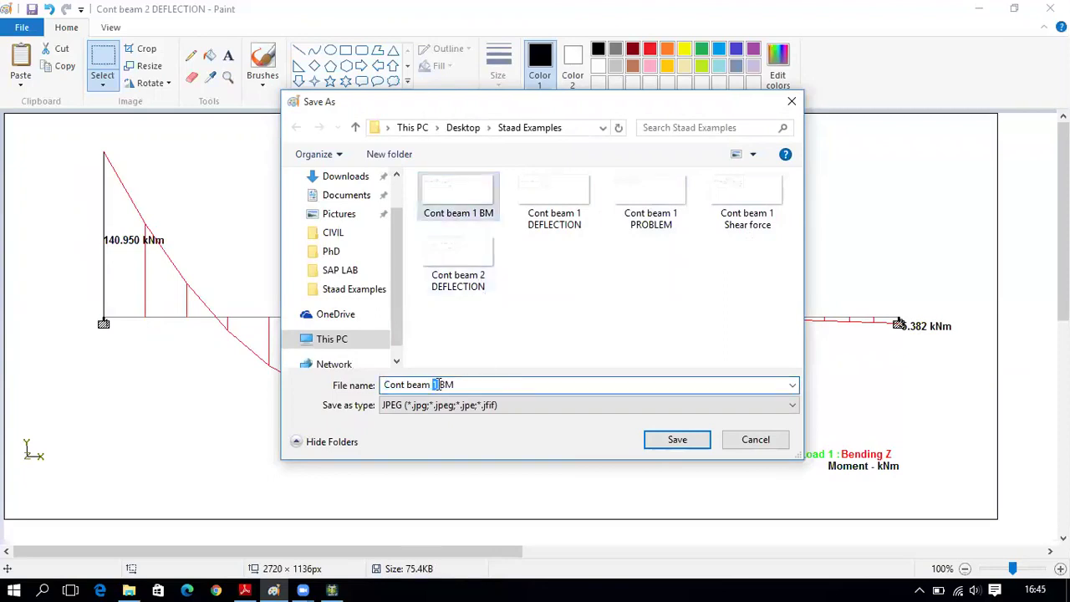
key("BackSpace")
type("2")
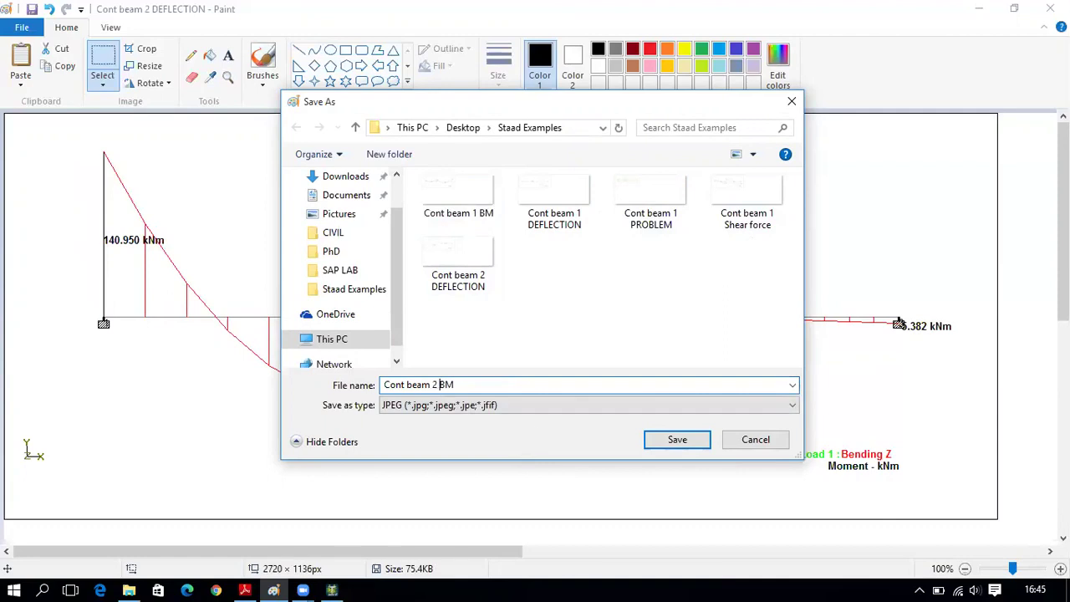
left_click(690, 444)
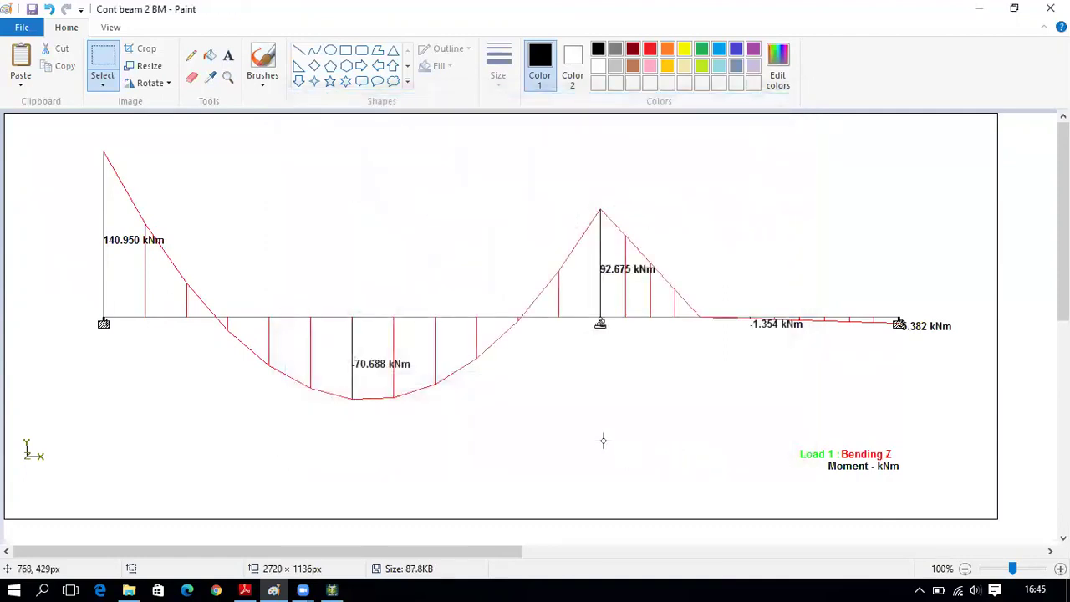
- Return to STAAD.Pro and display the shear force diagram along Y instead of the bending moment diagram
left_click(331, 590)
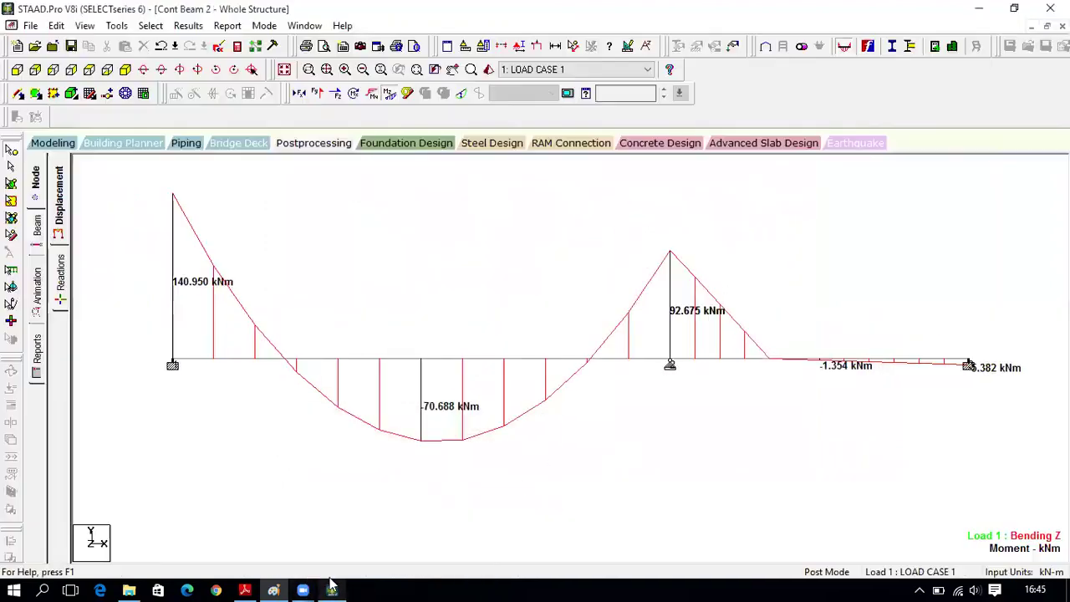
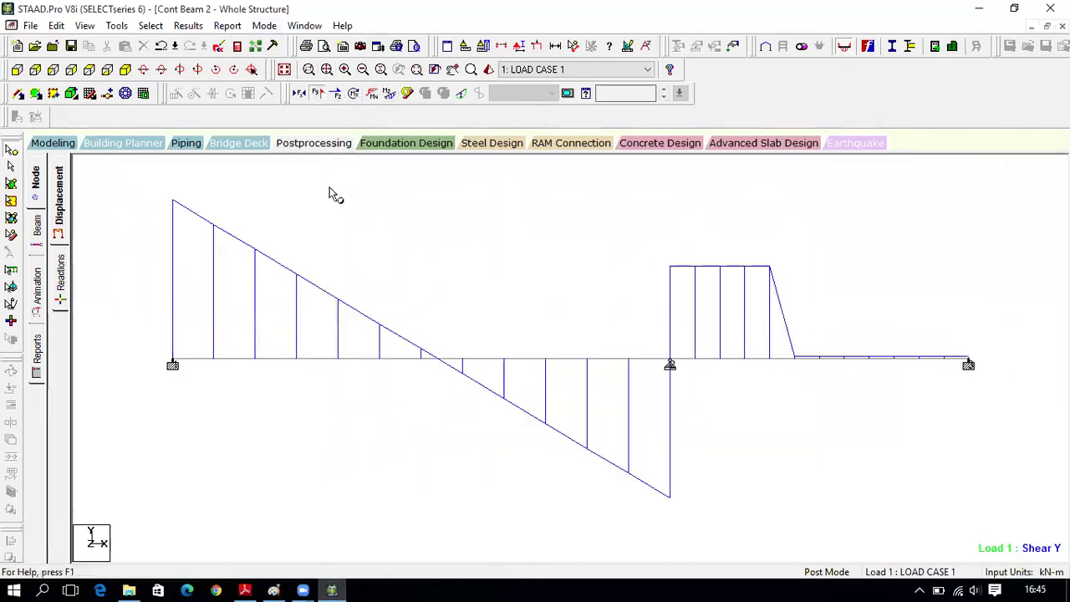
left_click(56, 26)
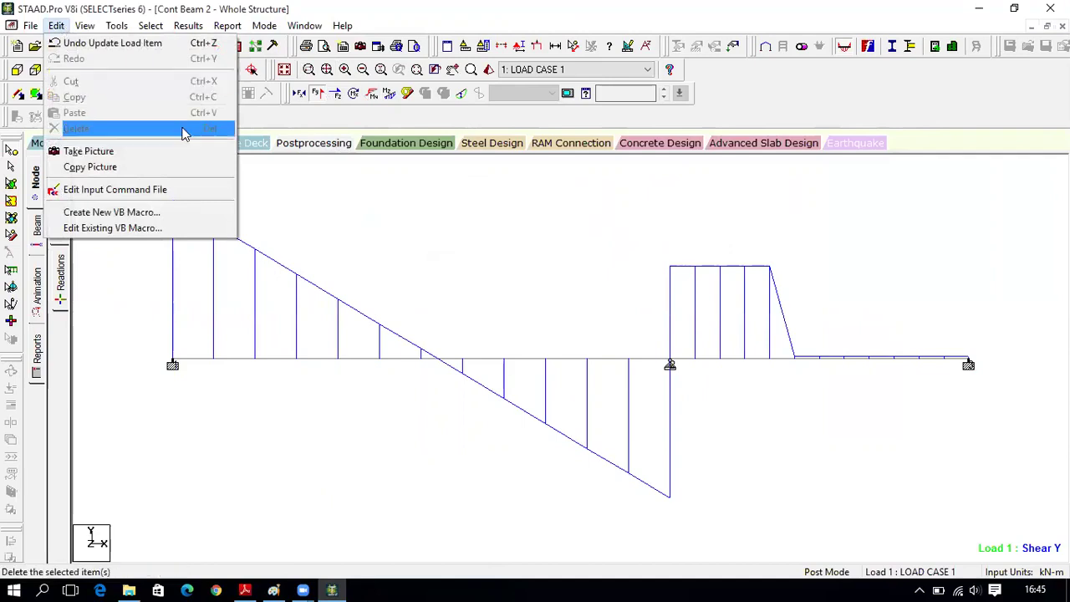
left_click(57, 25)
- Annotate the shear force diagram with values at the ends and mid point of each beam, and turn off the bending end and mid point annotations
left_click(188, 26)
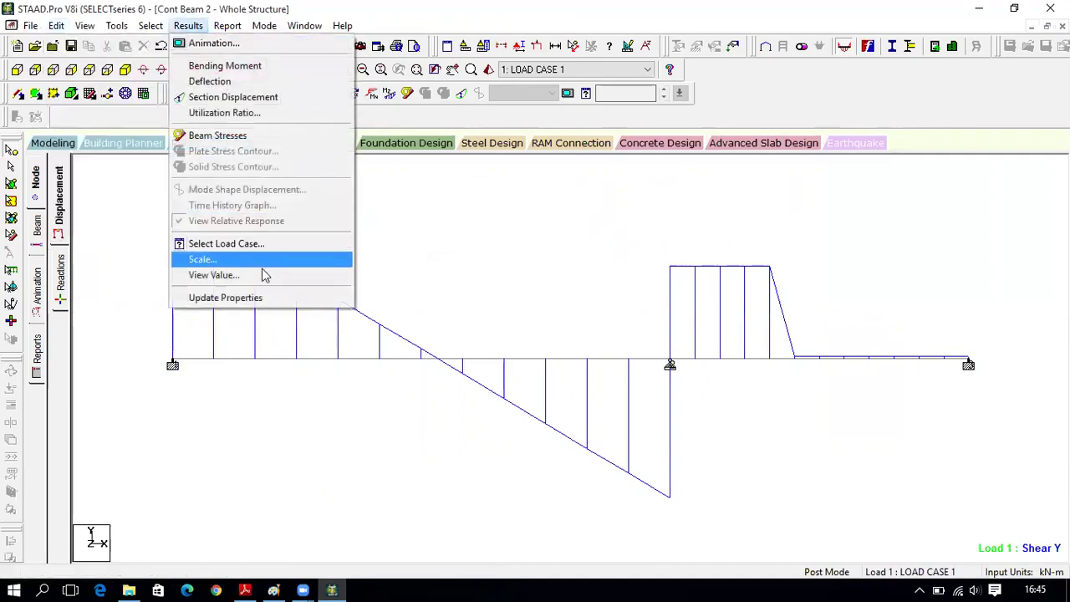
left_click(261, 273)
left_click(466, 175)
left_click(432, 212)
left_click(549, 212)
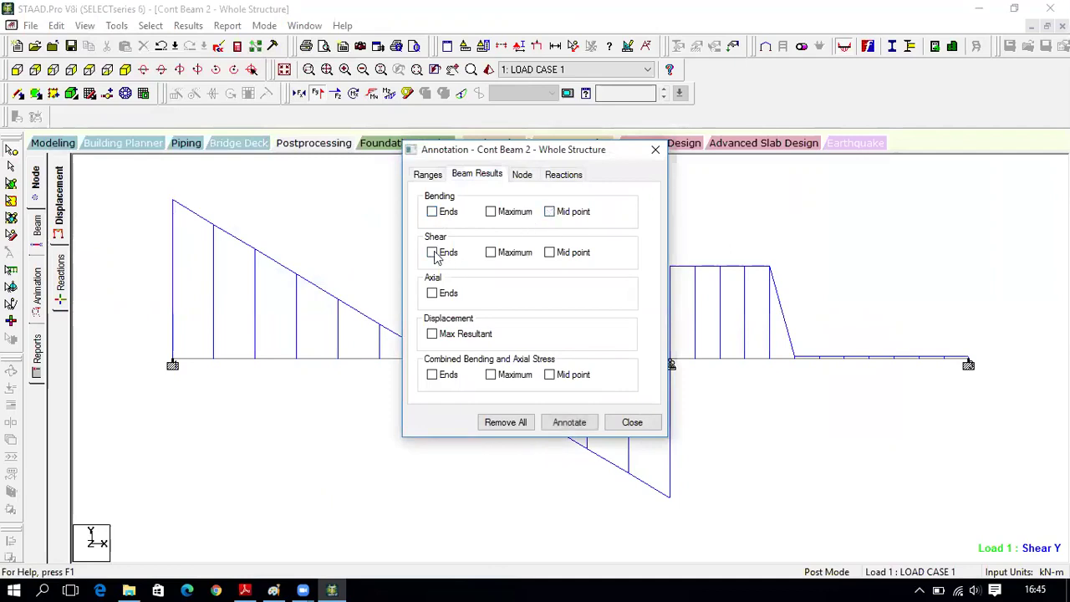
left_click(549, 252)
left_click(567, 422)
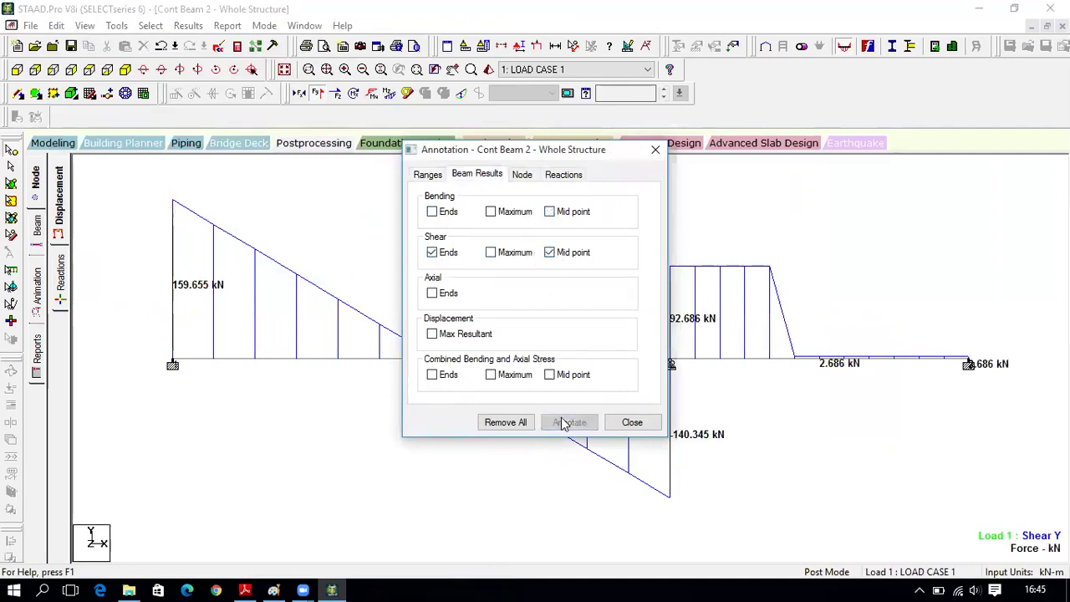
left_click(632, 423)
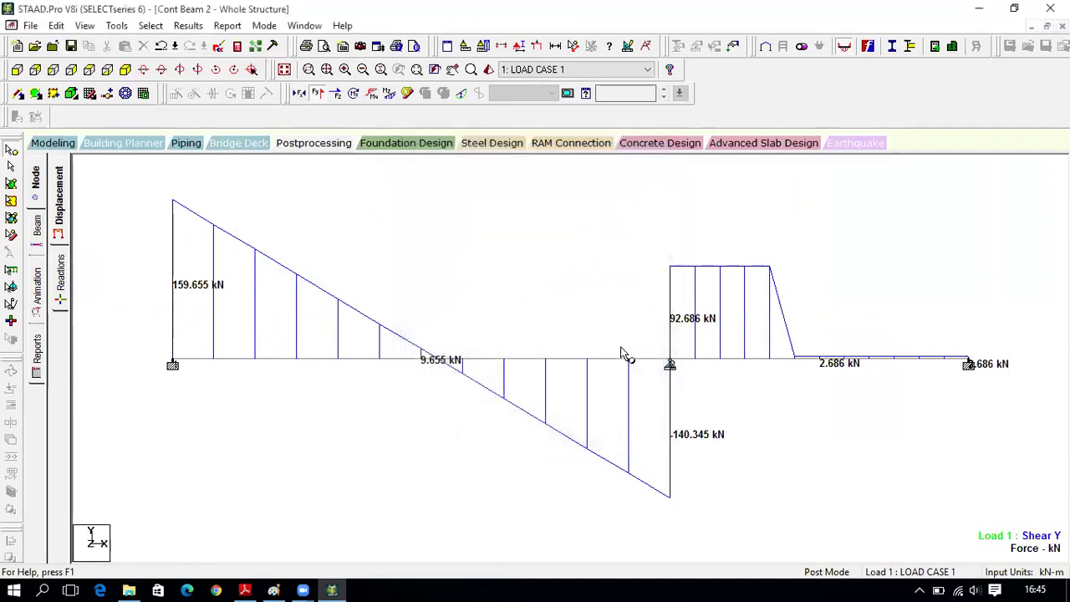
- Copy the annotated shear force diagram as a picture and paste it over the bending moment image in Paint
left_click(30, 25)
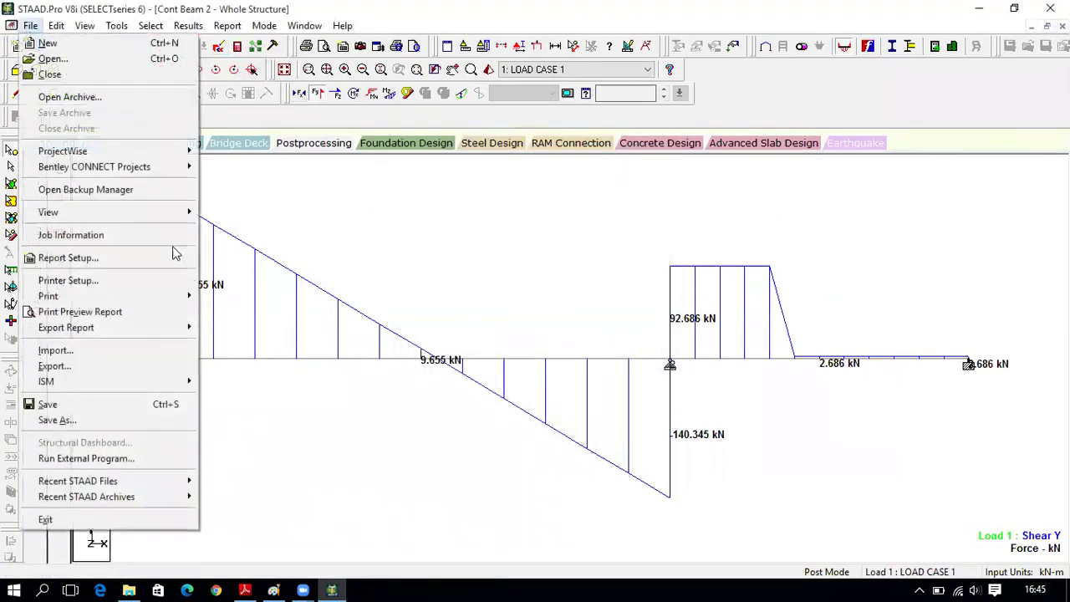
mouse_move(56, 25)
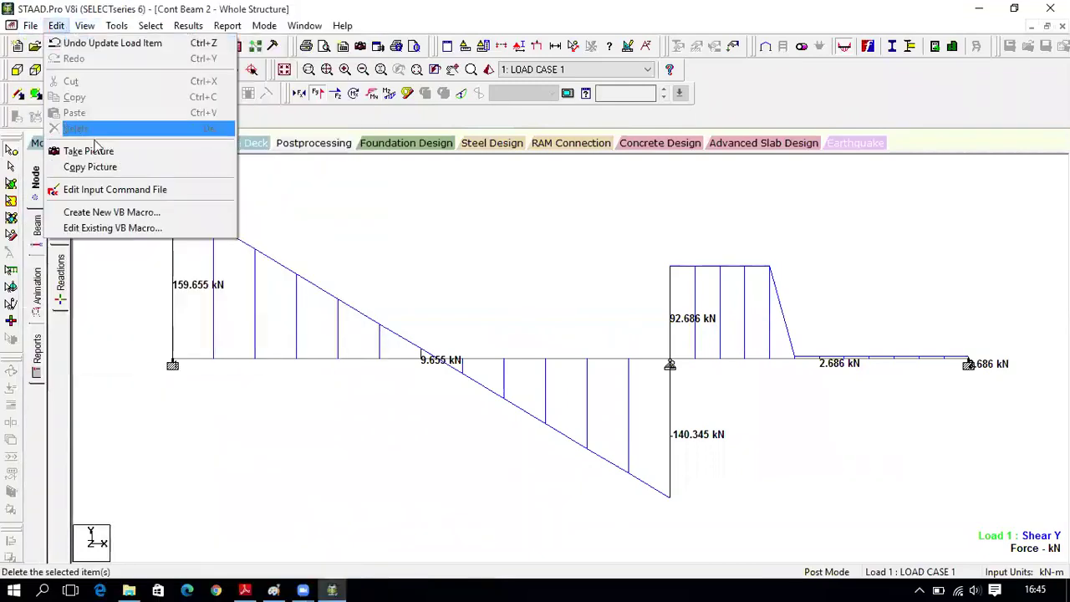
left_click(107, 167)
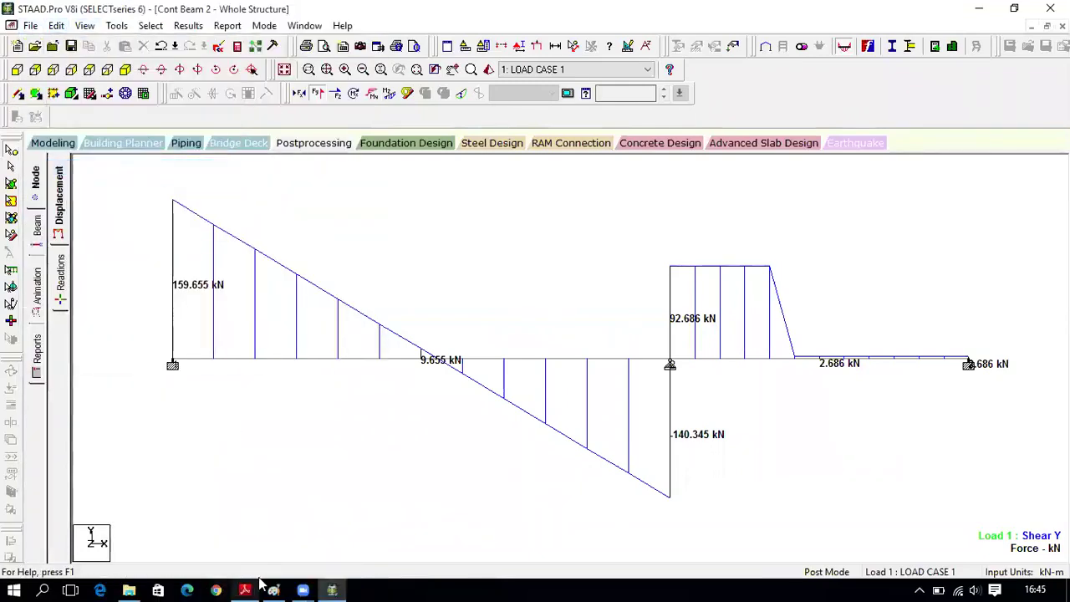
left_click(275, 589)
key("ctrl+v")
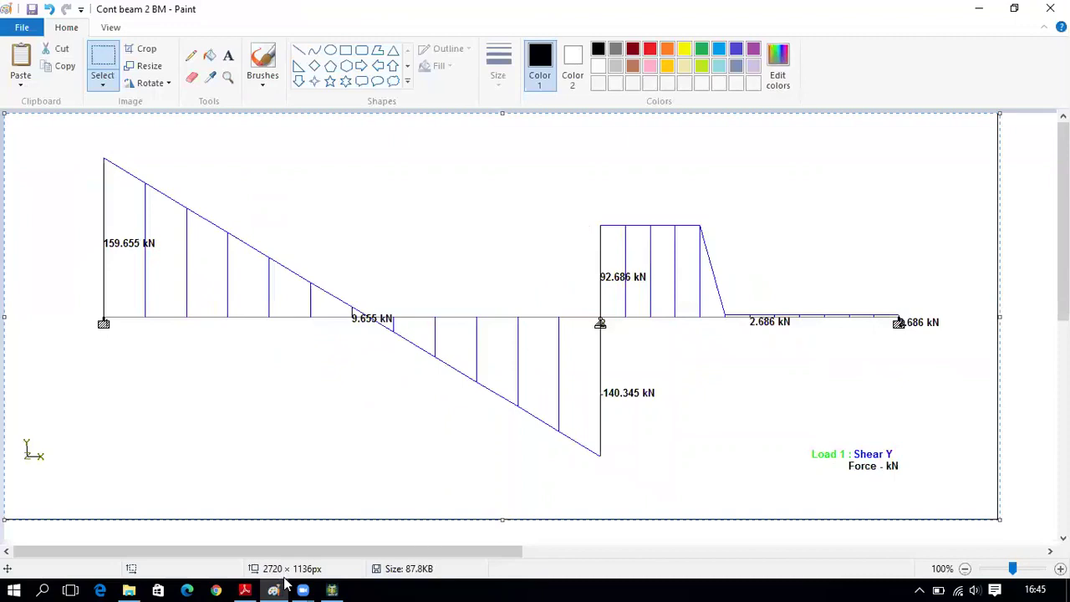
- Save the pasted shear force picture as a JPEG named Cont beam 2 Shear force in the Staad Examples folder
left_click(7, 28)
mouse_move(66, 157)
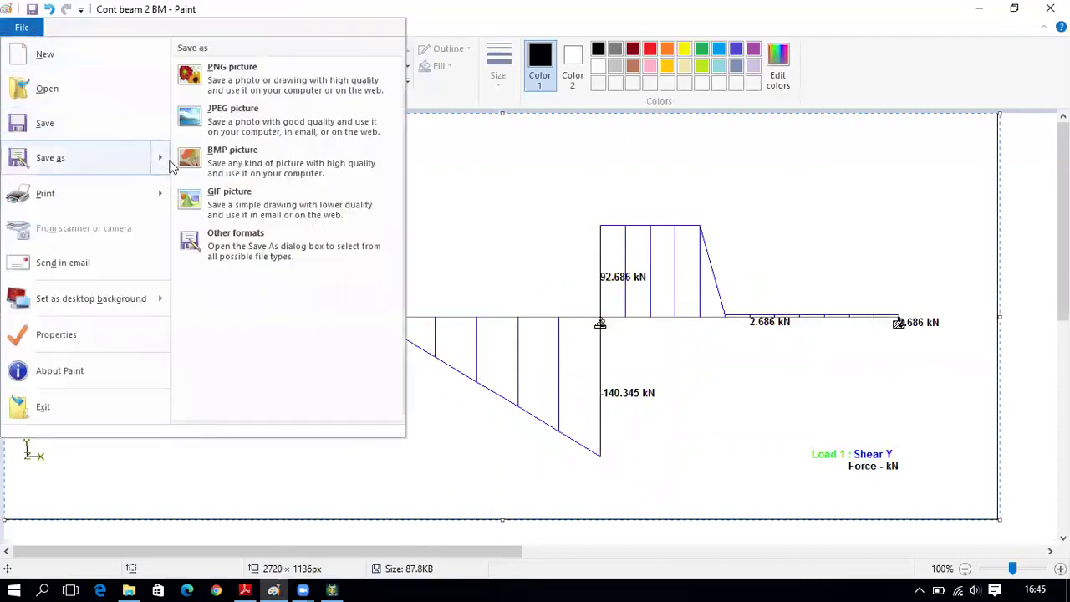
left_click(218, 134)
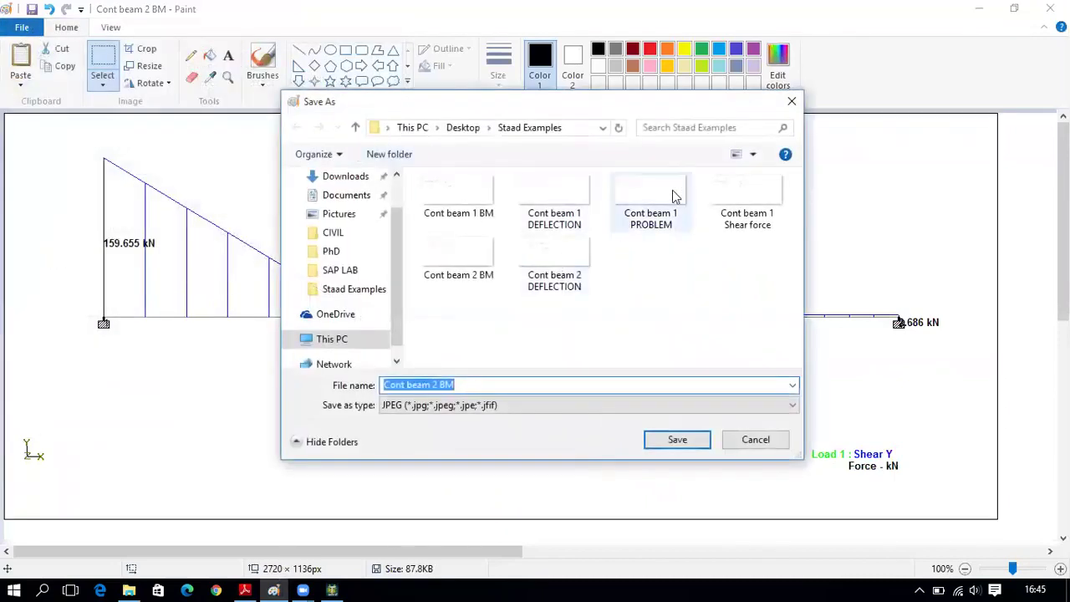
left_click(758, 232)
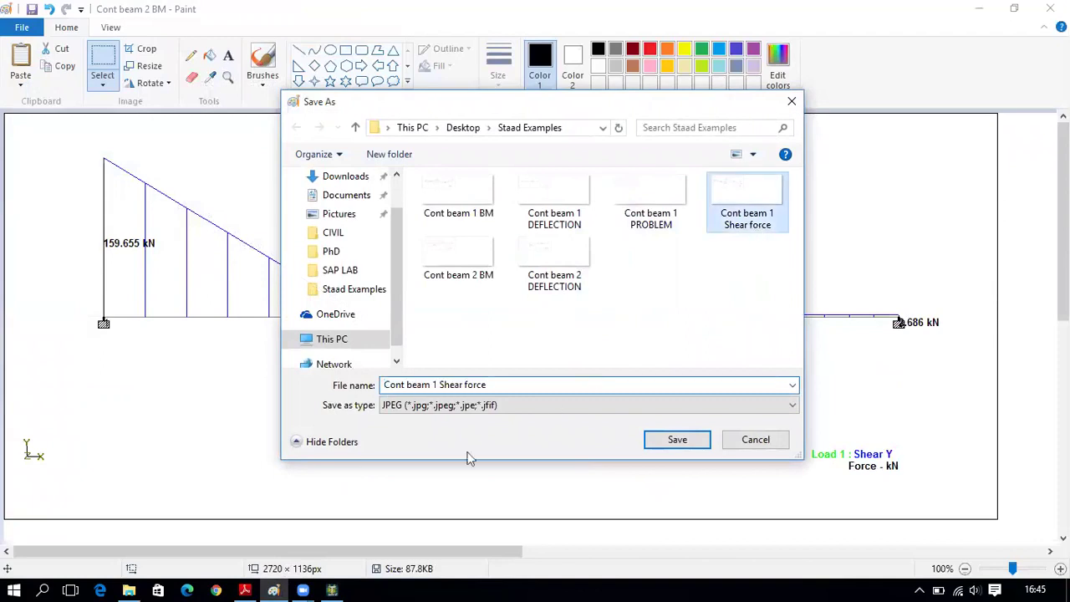
left_click(438, 384)
double_click(436, 385)
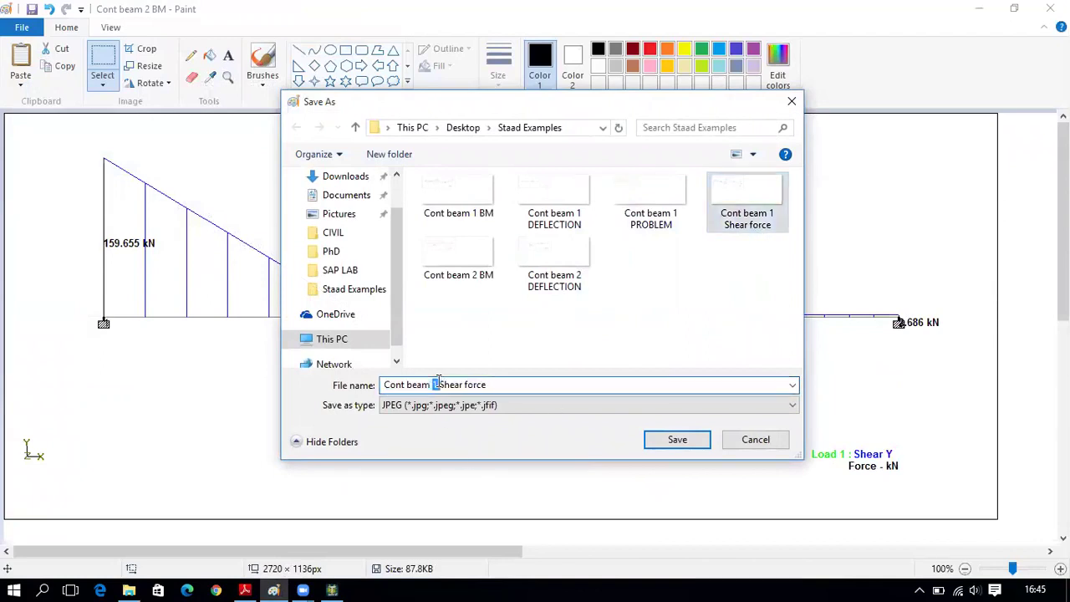
key("BackSpace")
type("2 v")
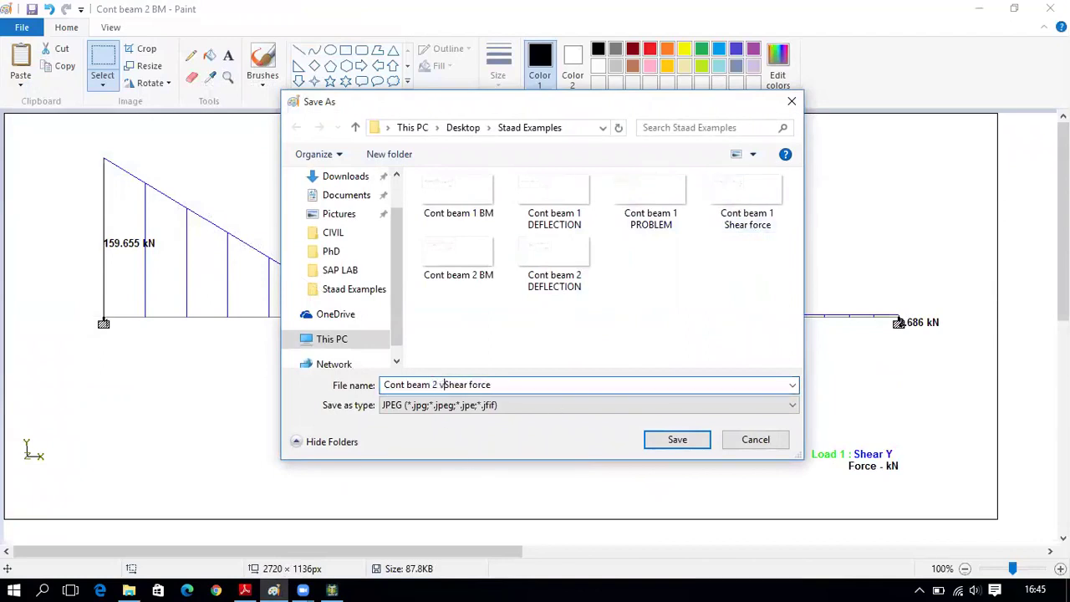
key("BackSpace")
left_click(677, 435)
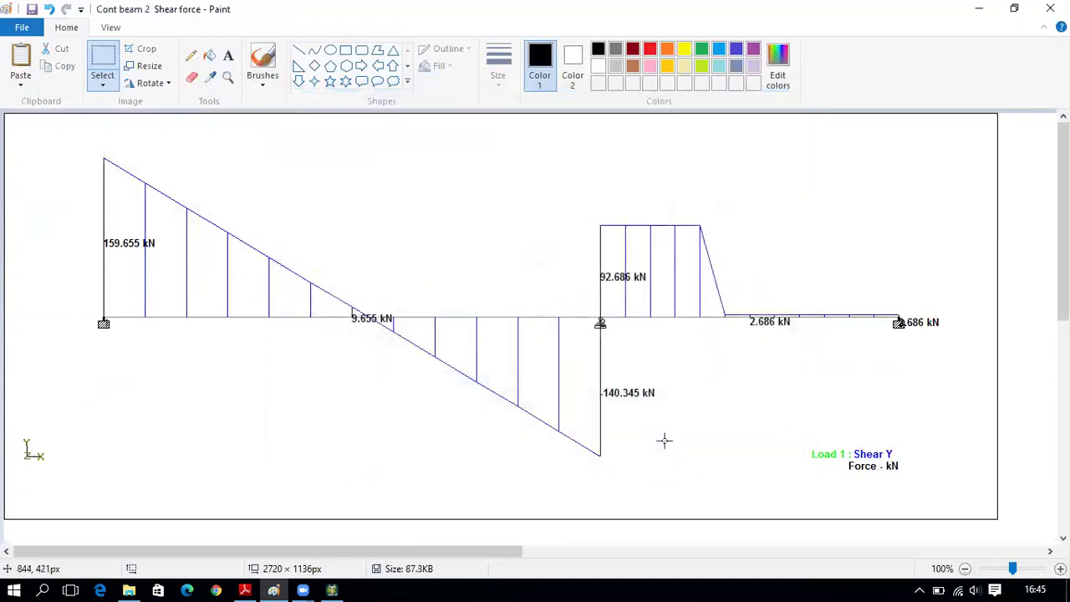
- Read the Problem 311 statement and beam figure on page 4 of the PDF in Adobe Reader, finishing back in STAAD.Pro
left_click(245, 590)
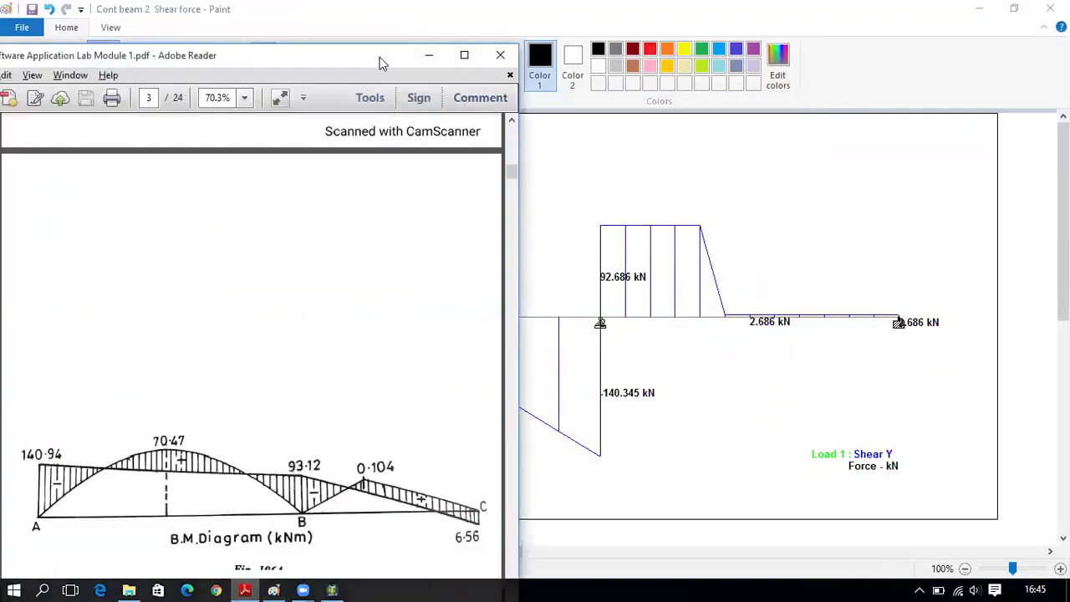
left_click_drag(381, 58, 391, 15)
scroll(383, 210, "down", 10)
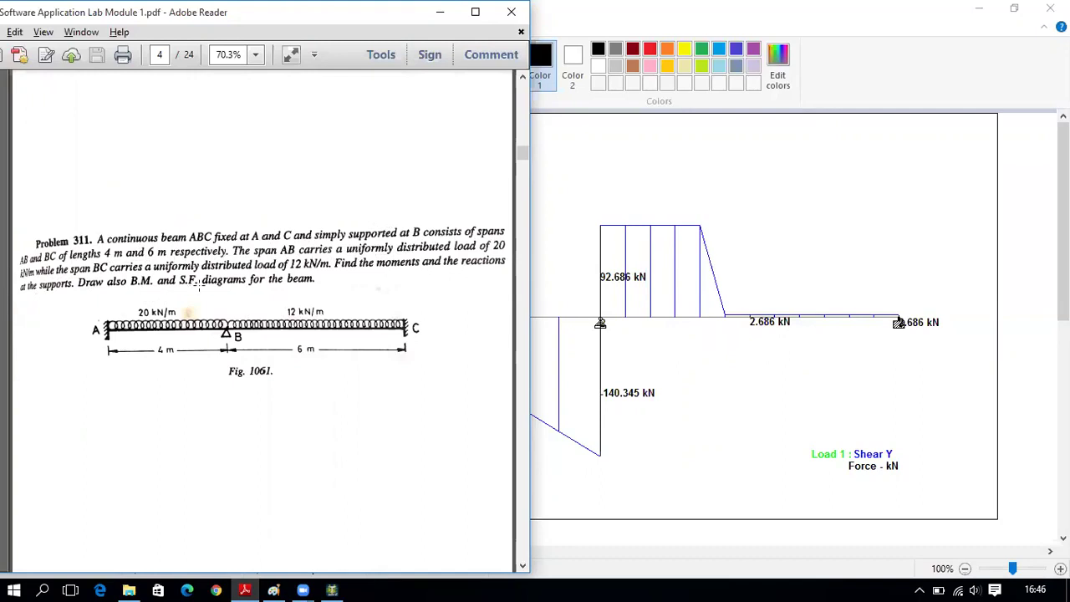
left_click(335, 589)
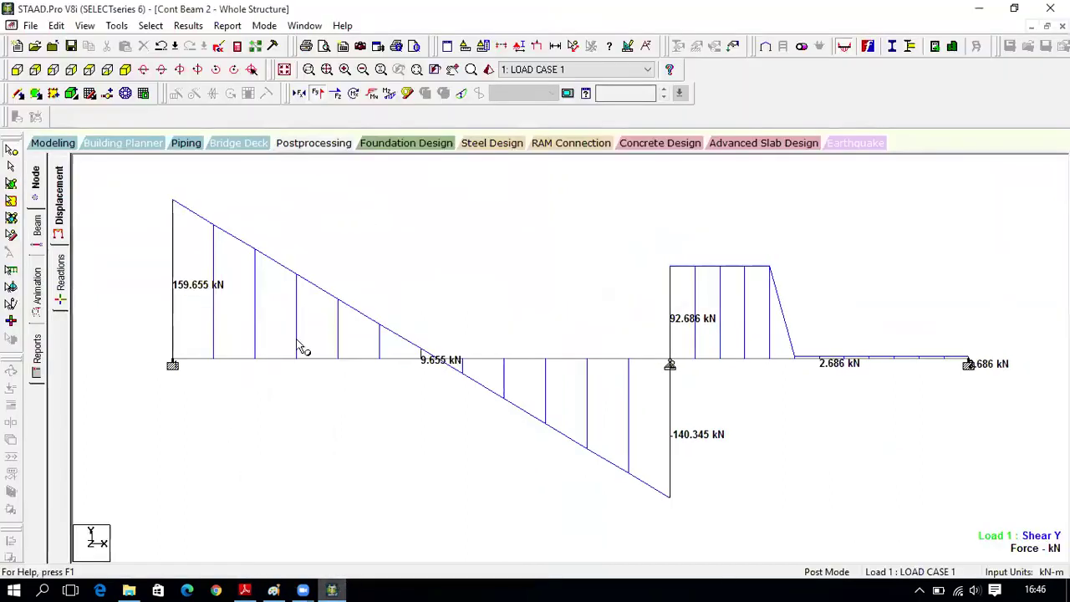
- Create a new Plane model named Cont Beam 3 with metre and kilonewton units
left_click(30, 26)
left_click(44, 42)
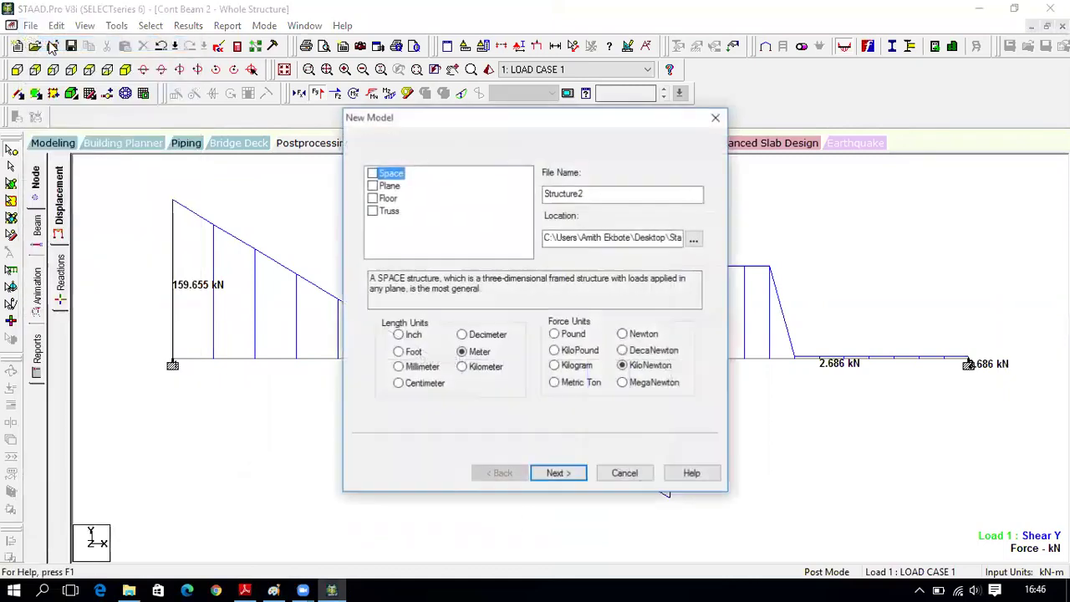
left_click(373, 189)
left_click_drag(592, 192, 531, 196)
type("Cont Beam 3")
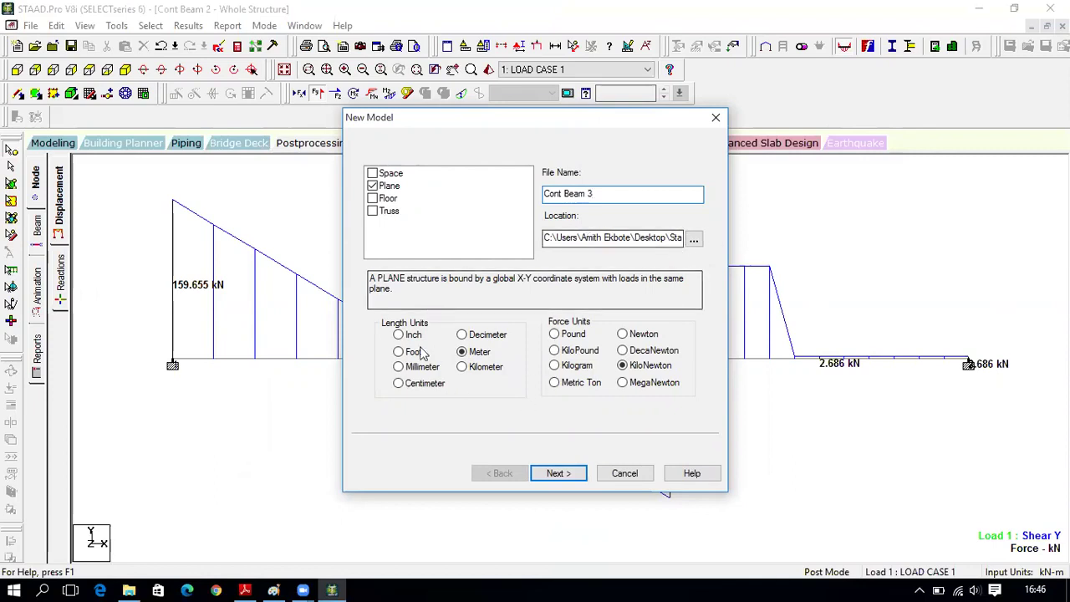
left_click(566, 474)
left_click(559, 474)
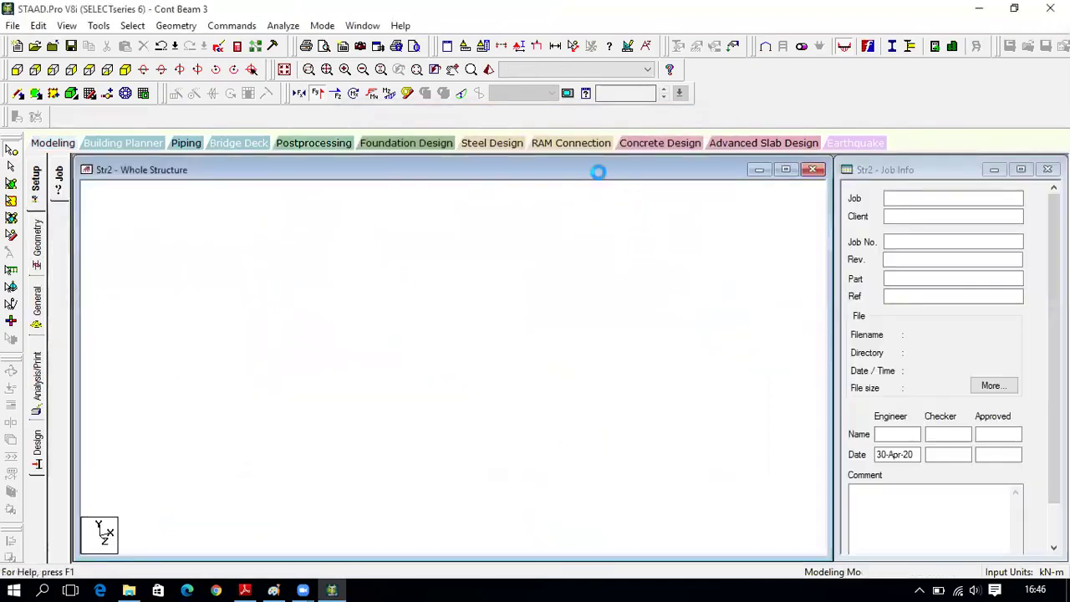
- In the front view, draw two consecutive beams along the X axis with nodes at 0, 4 and 10 m, checking the spans in the Problem 311 PDF
left_click(17, 69)
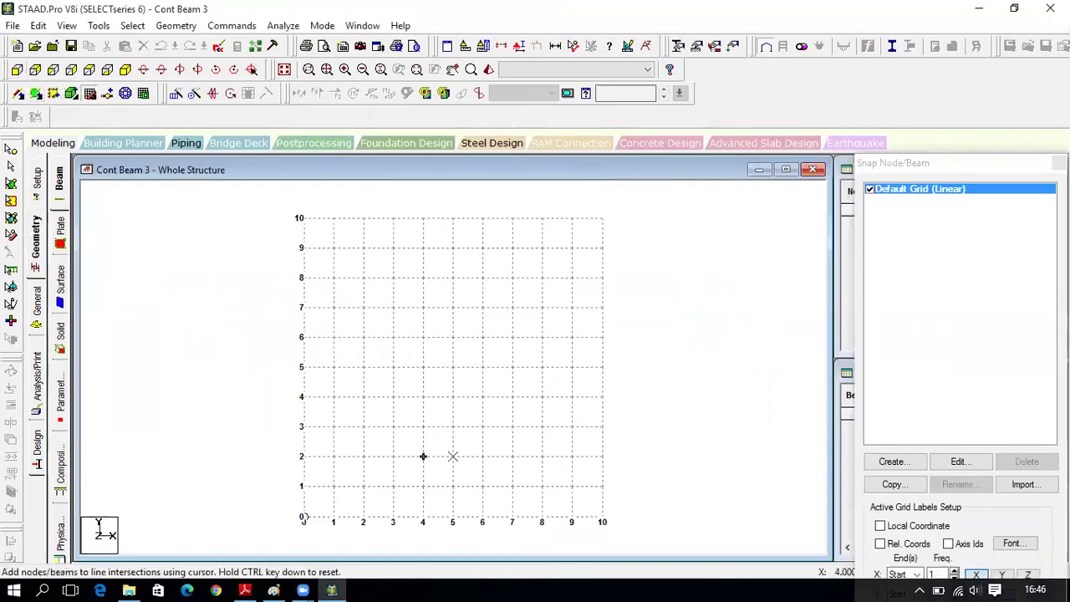
left_click(244, 590)
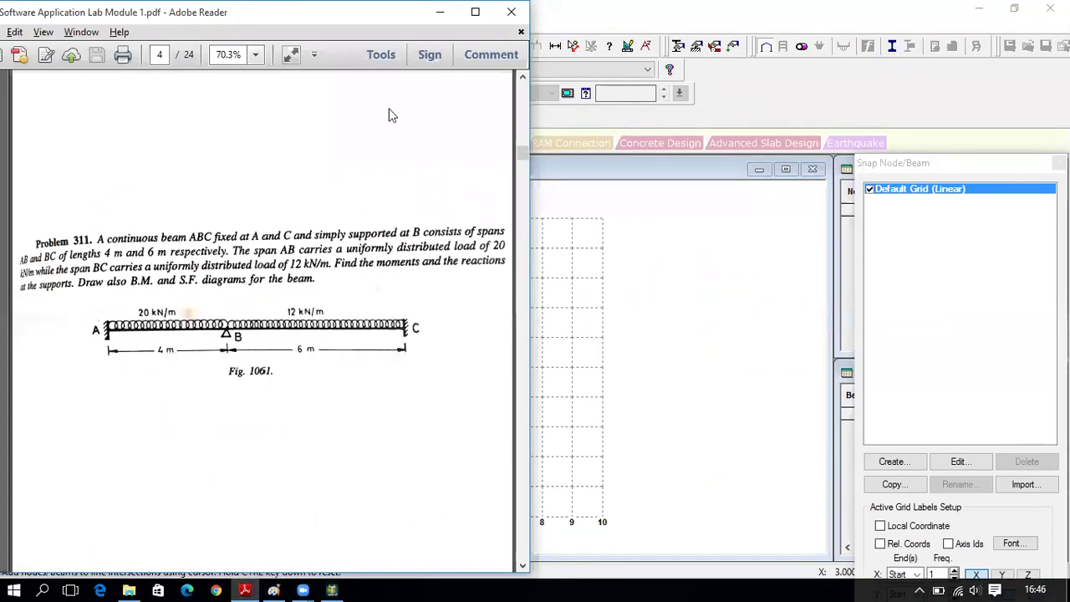
left_click(659, 156)
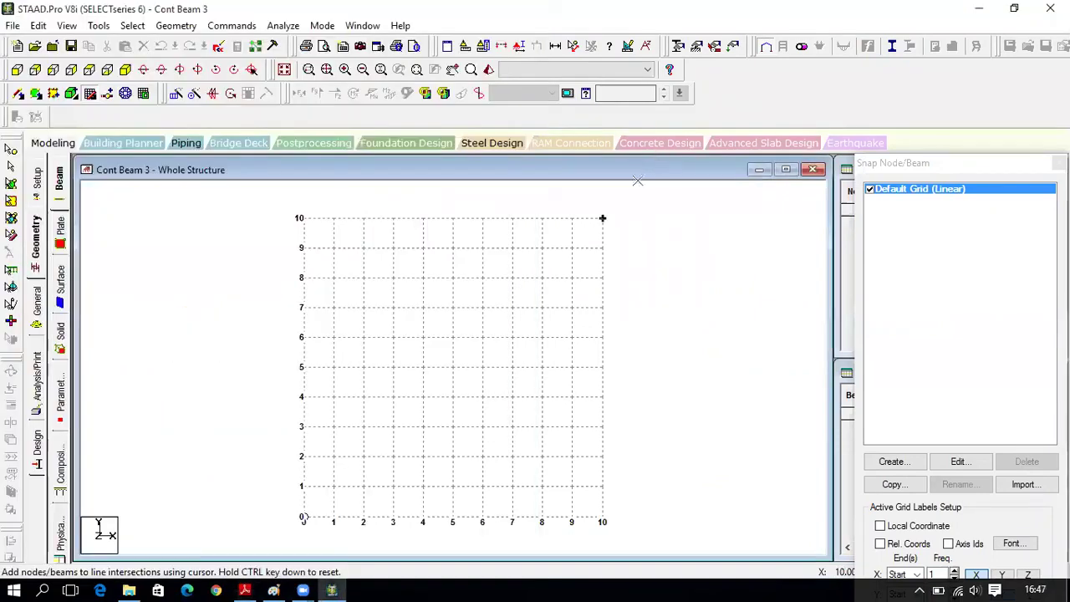
left_click(304, 517)
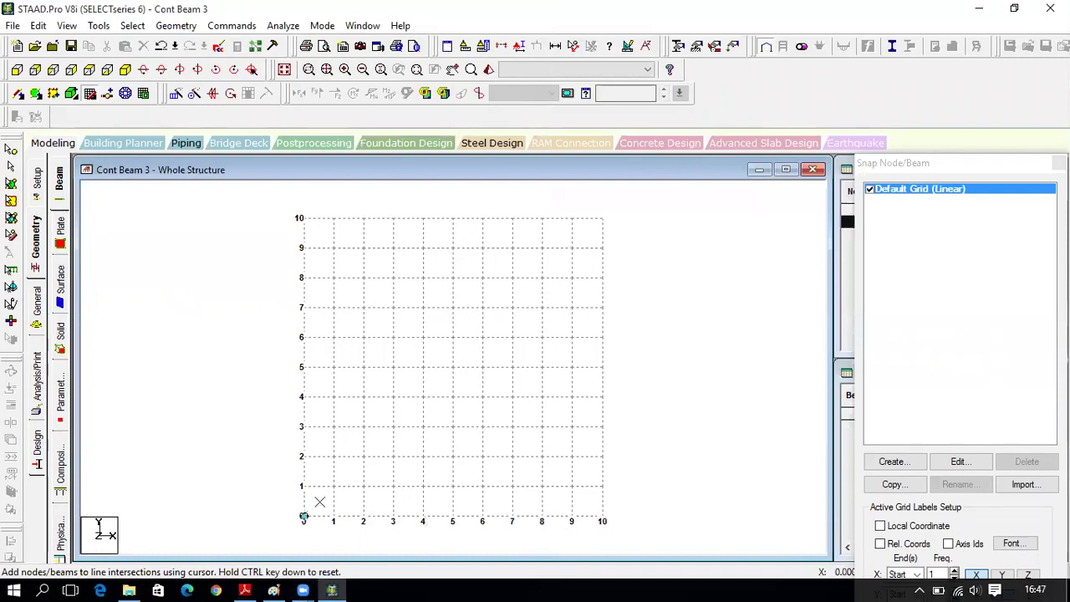
left_click(422, 516)
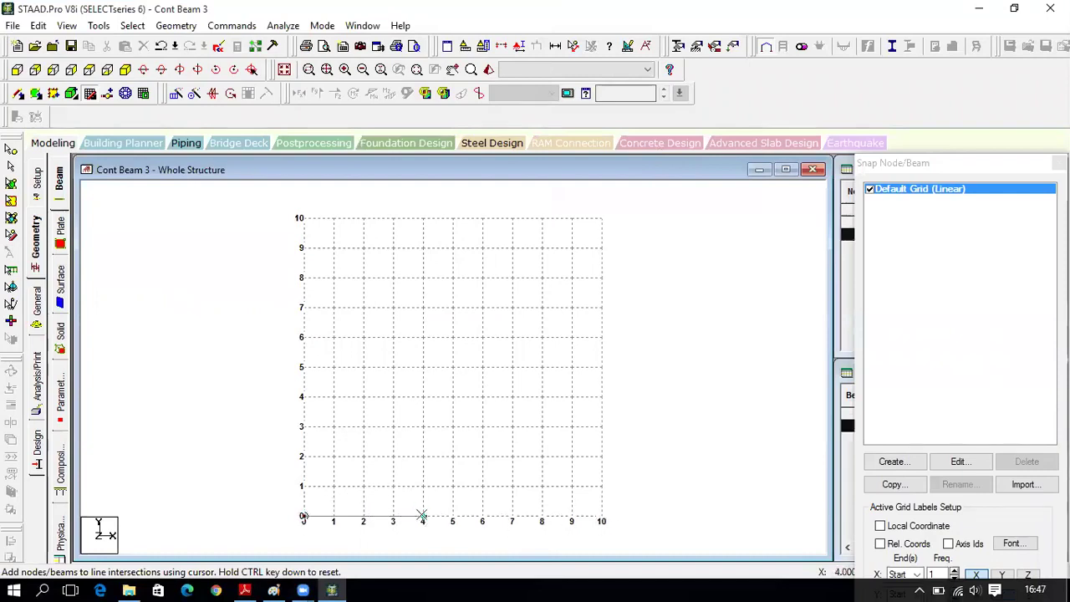
left_click(602, 516)
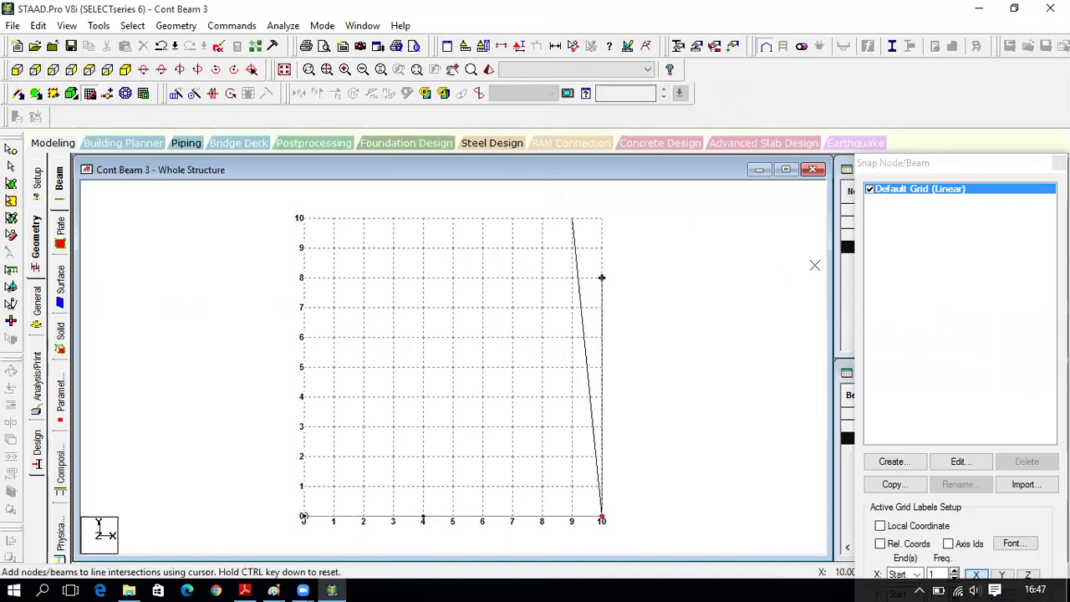
left_click_drag(953, 164, 910, 80)
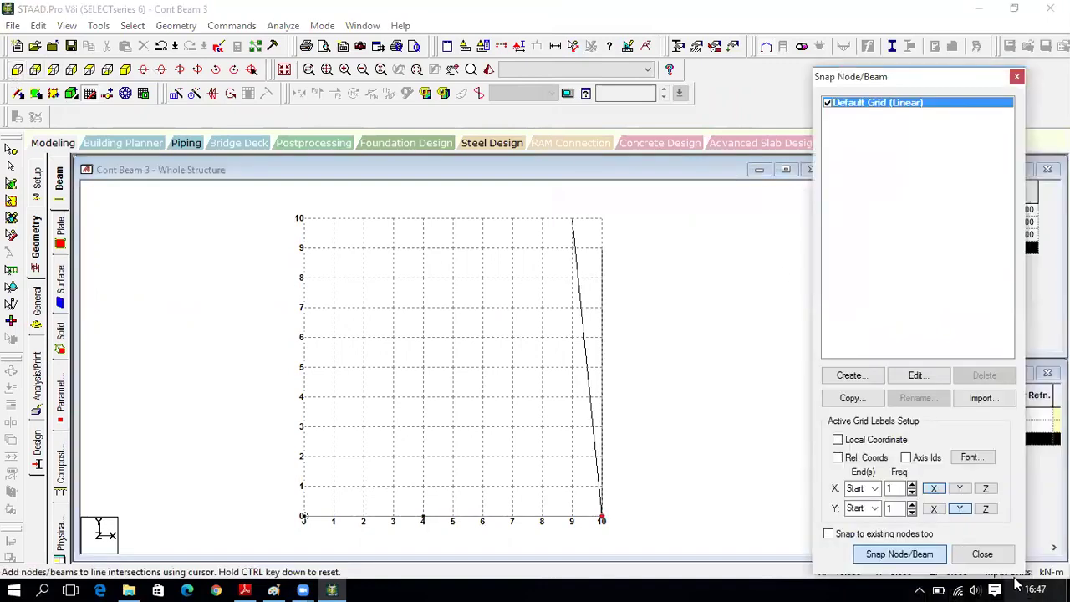
left_click(979, 554)
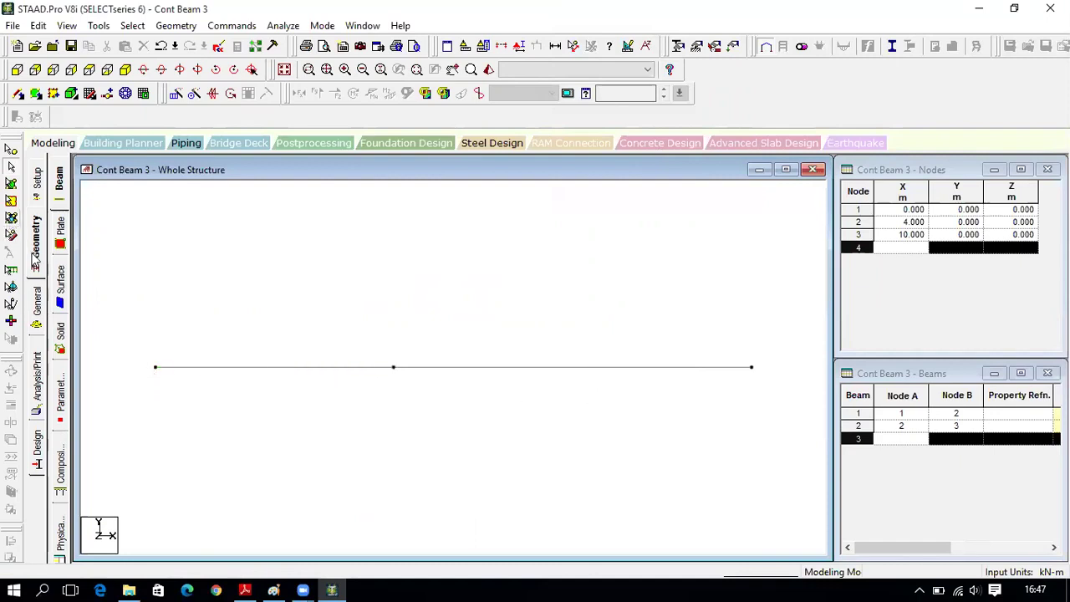
- Define a rectangular concrete section property with YD 0.35 m and ZD 0.35 m
left_click(39, 269)
left_click(37, 312)
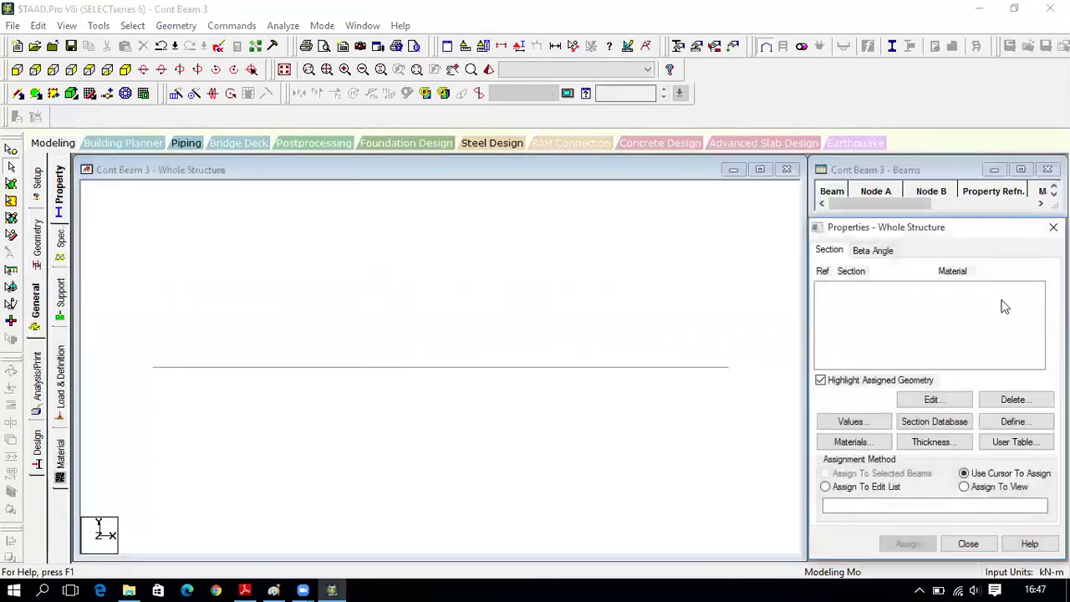
left_click(1014, 423)
left_click(318, 173)
left_click(634, 243)
type(".35")
left_click(622, 268)
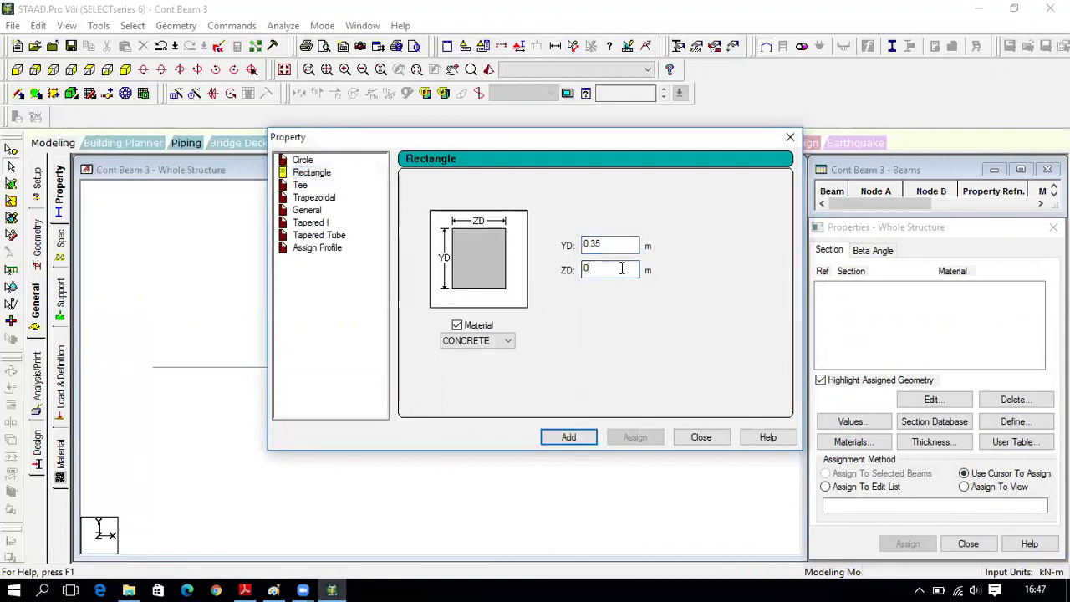
type(".35")
left_click(569, 436)
left_click(700, 437)
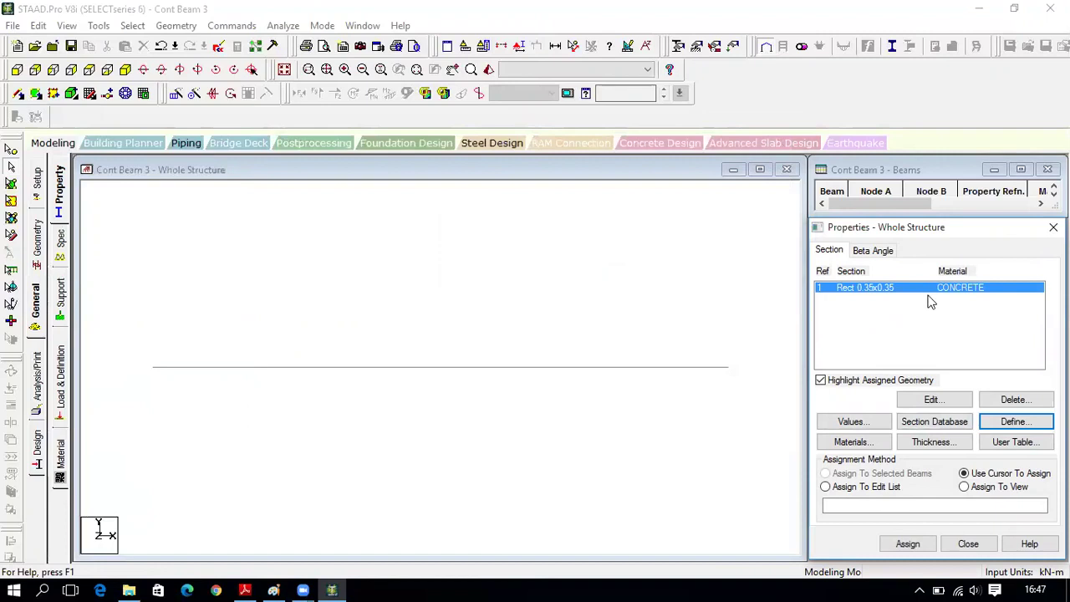
- Assign the Rect 0.35x0.35 concrete section to both beam spans
left_click(479, 343)
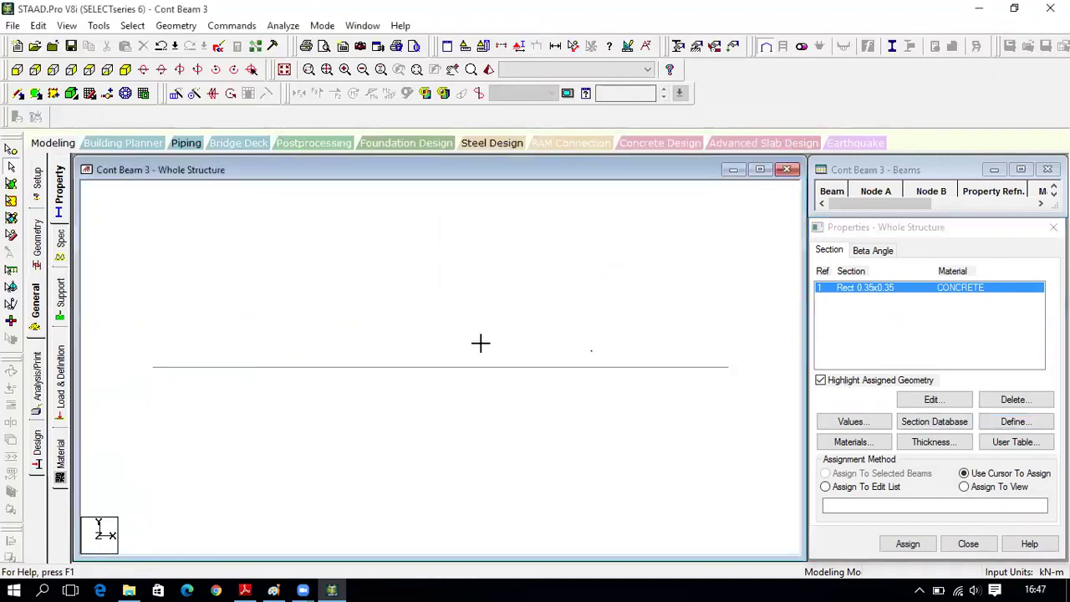
left_click(908, 544)
left_click(331, 368)
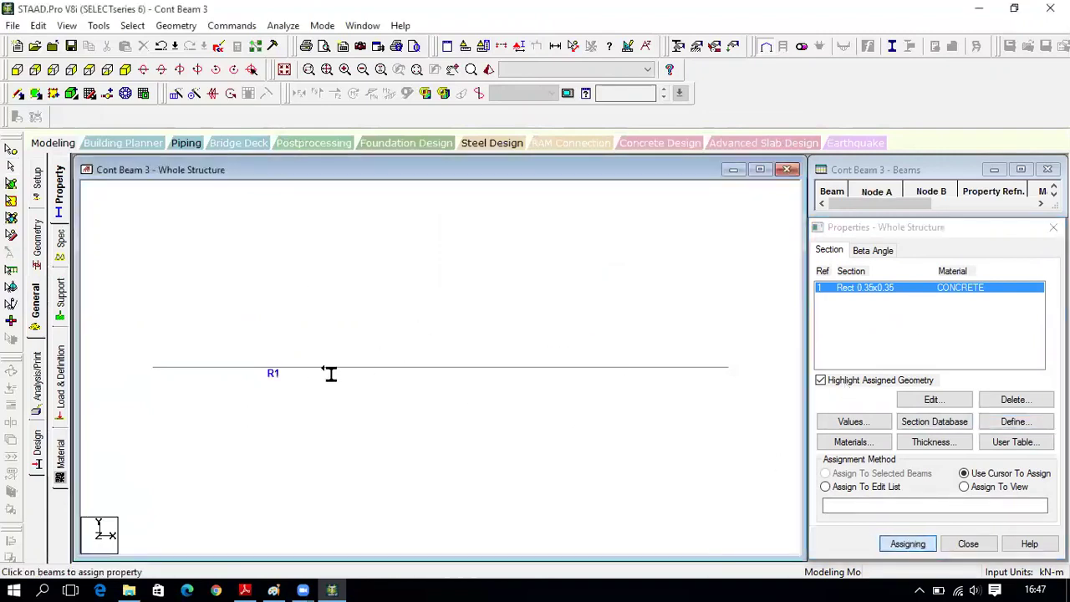
left_click(610, 370)
left_click(968, 544)
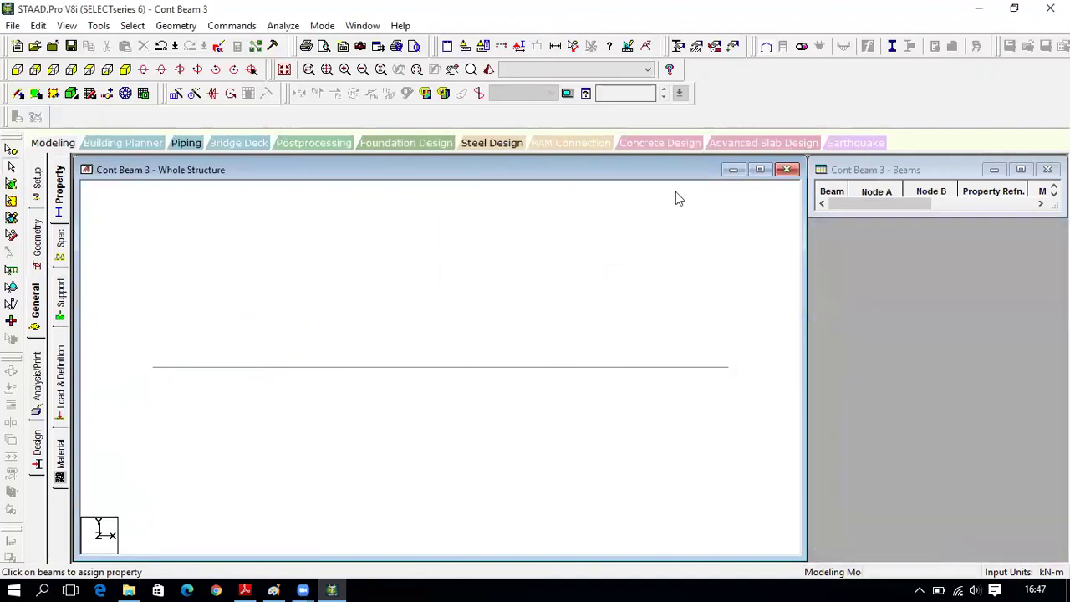
- Examine the beam with its section in an enlarged 3D rendered view and return to modeling
left_click(760, 169)
left_click(488, 70)
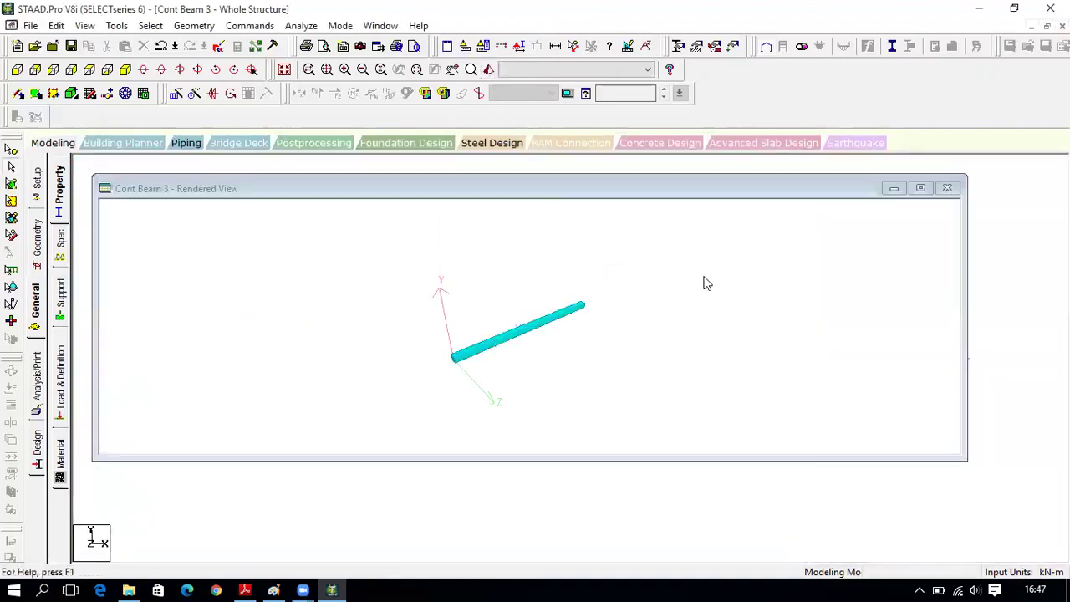
left_click(921, 188)
left_click(74, 144)
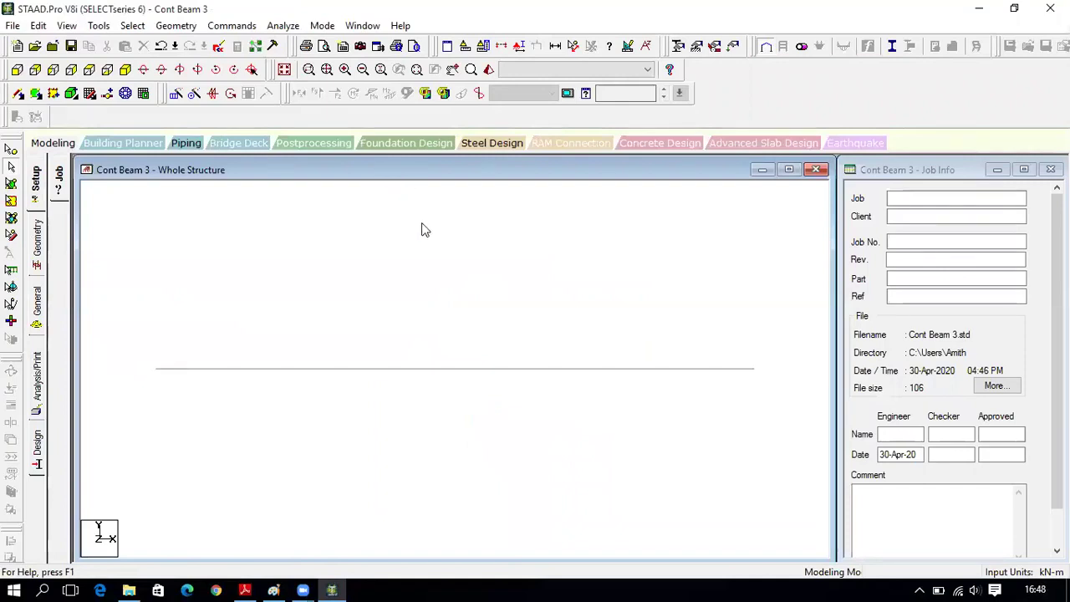
- Create a fixed support and a pinned support, checking the support types in the Problem 311 figure
left_click(43, 307)
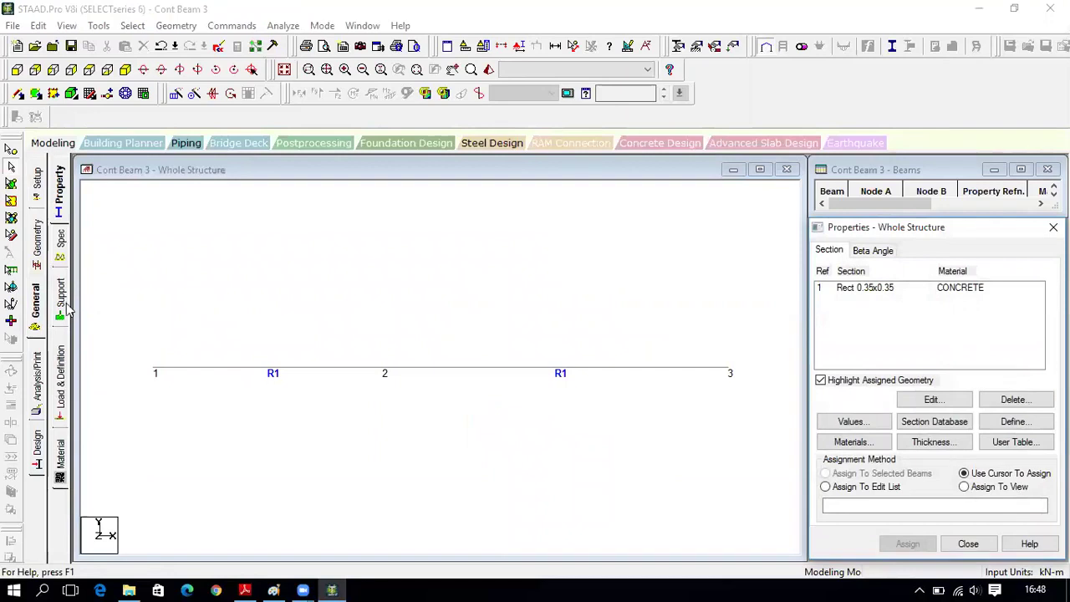
left_click(67, 309)
left_click(928, 428)
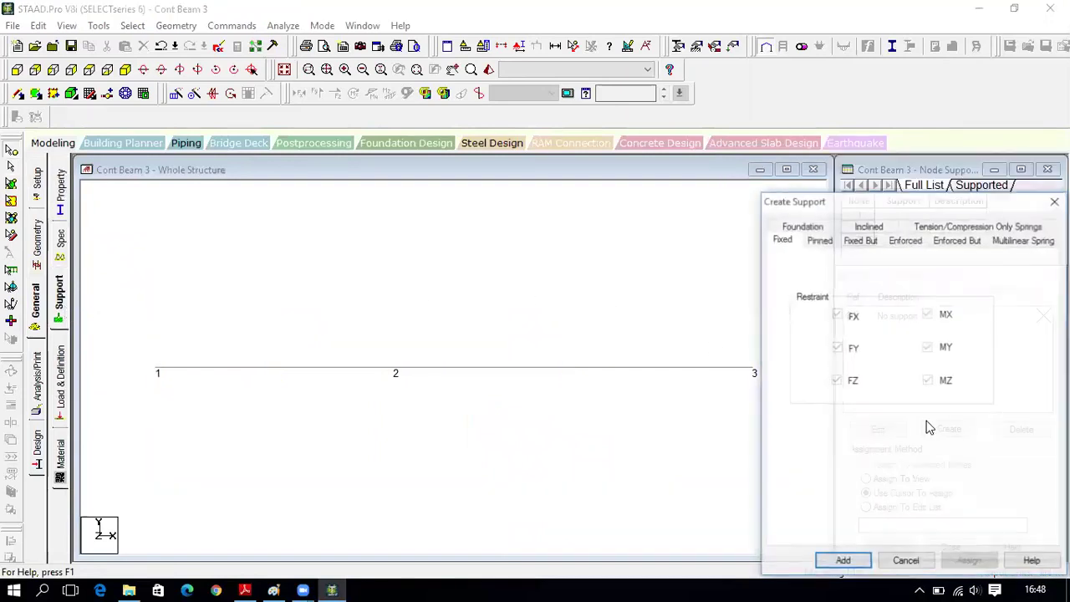
key("alt+Tab")
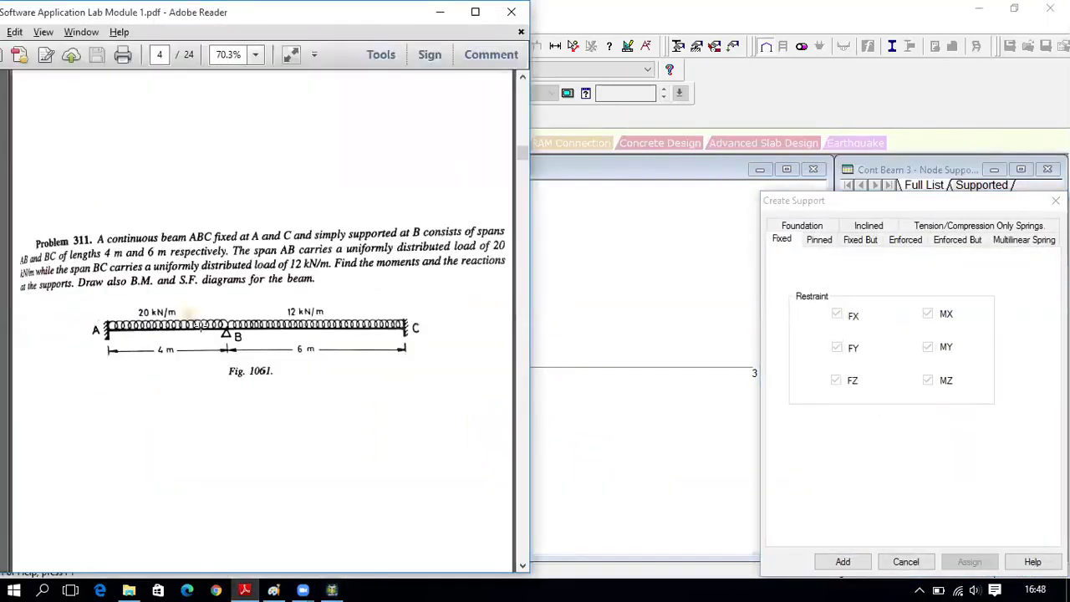
key("alt+Tab")
left_click(843, 562)
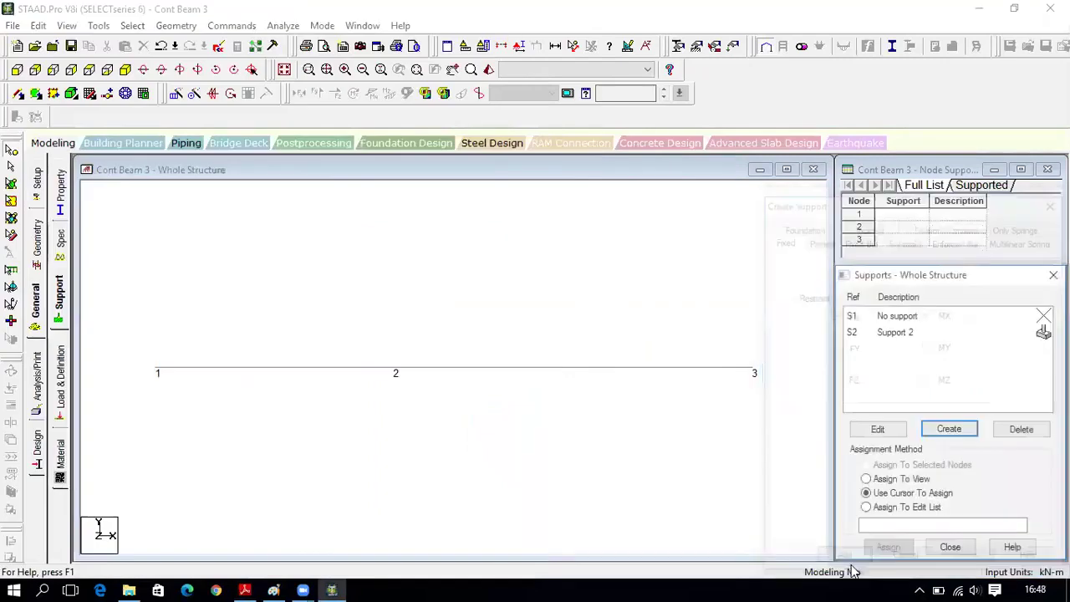
left_click(948, 427)
left_click(820, 242)
left_click(843, 562)
- Assign the fixed support to end nodes 1 and 3 and the pinned support to node 2, and maximize the structure view
left_click(968, 334)
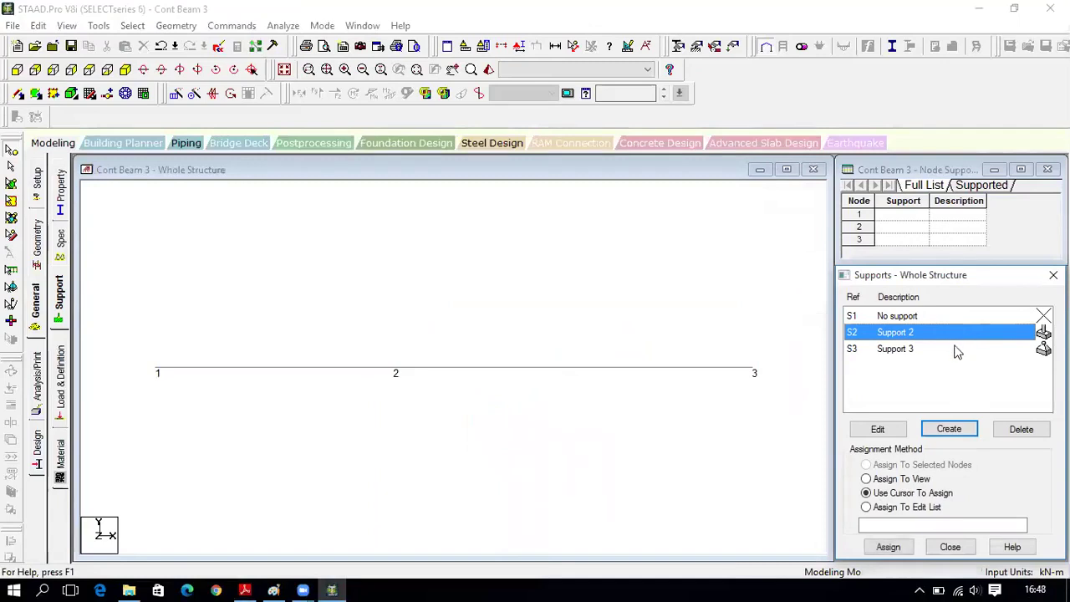
left_click(889, 550)
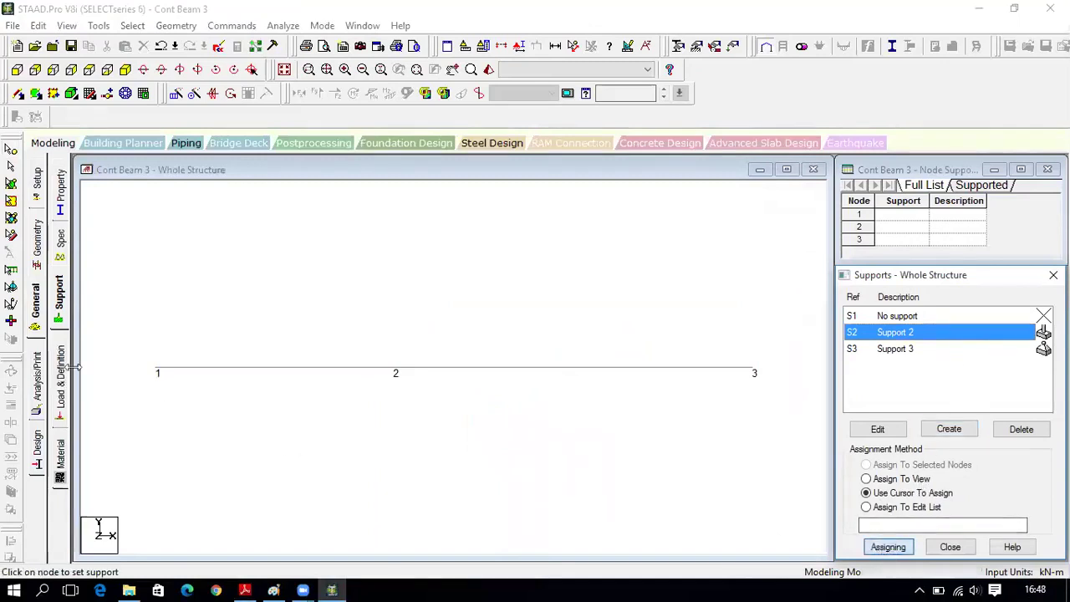
left_click(159, 373)
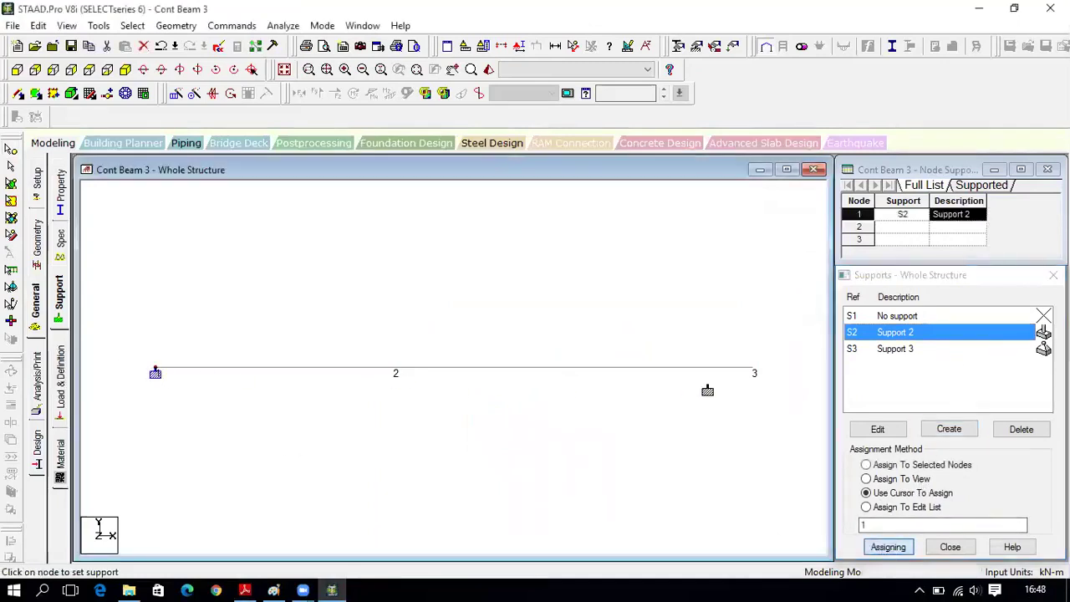
left_click(754, 372)
left_click(870, 349)
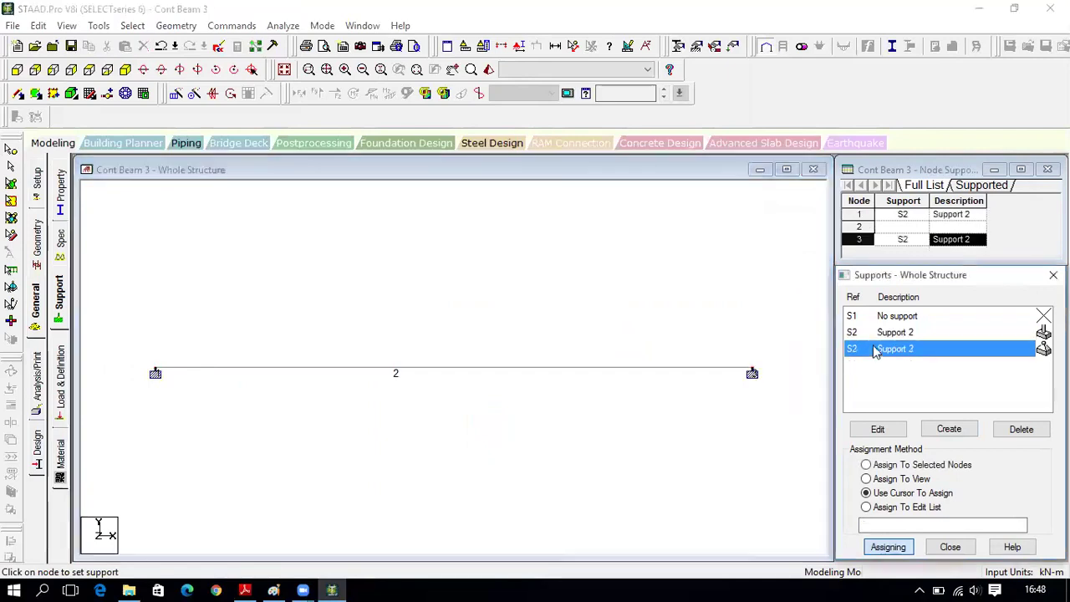
left_click(391, 372)
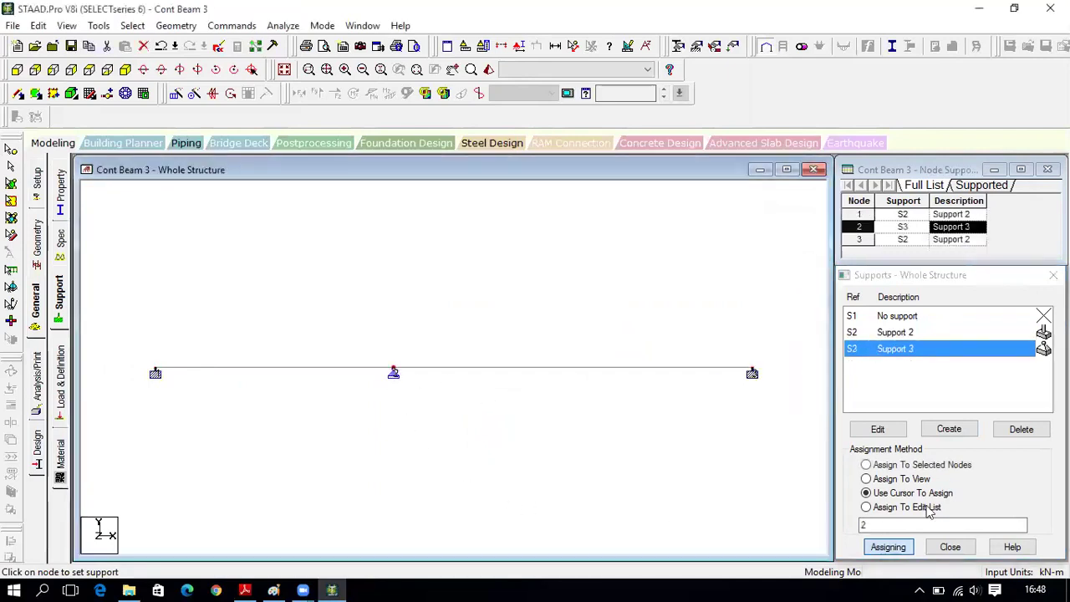
left_click(950, 547)
left_click(786, 169)
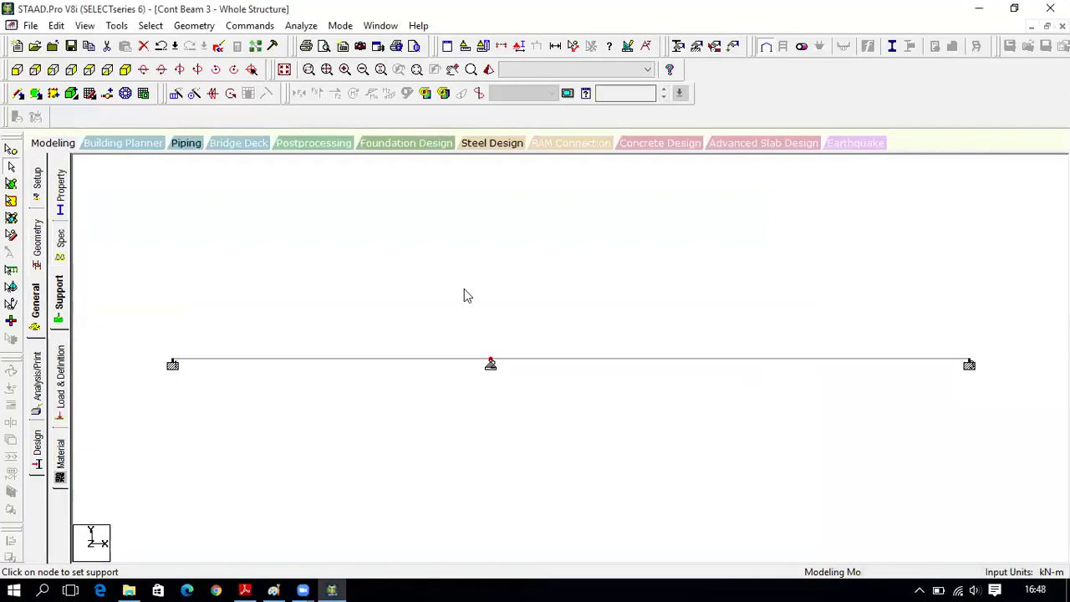
- Add primary load case number 1 titled LOAD CASE 1 with loading type None
left_click(59, 383)
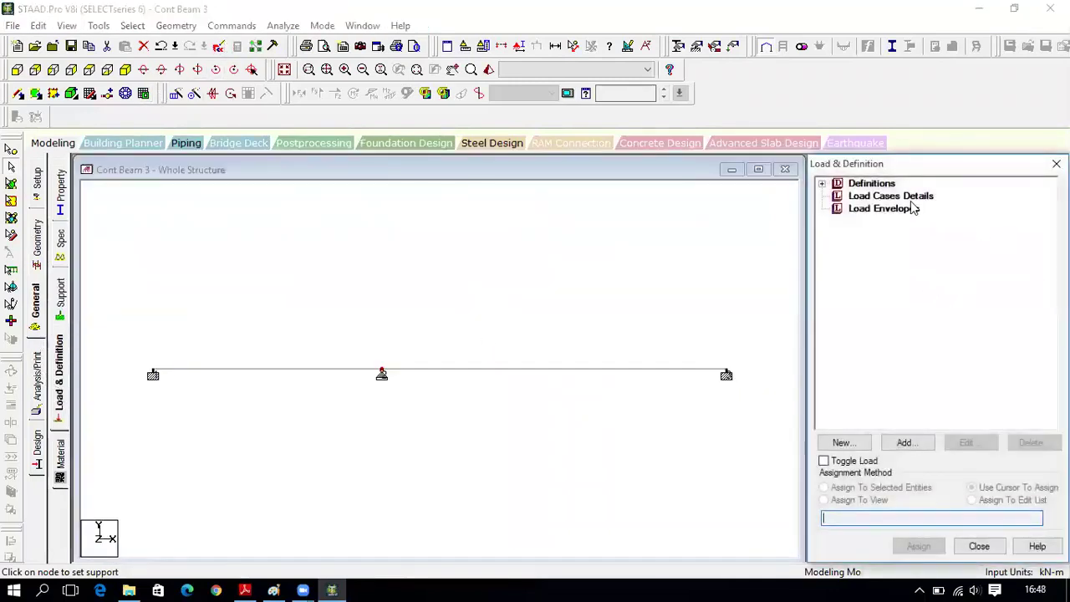
left_click(912, 203)
left_click(904, 442)
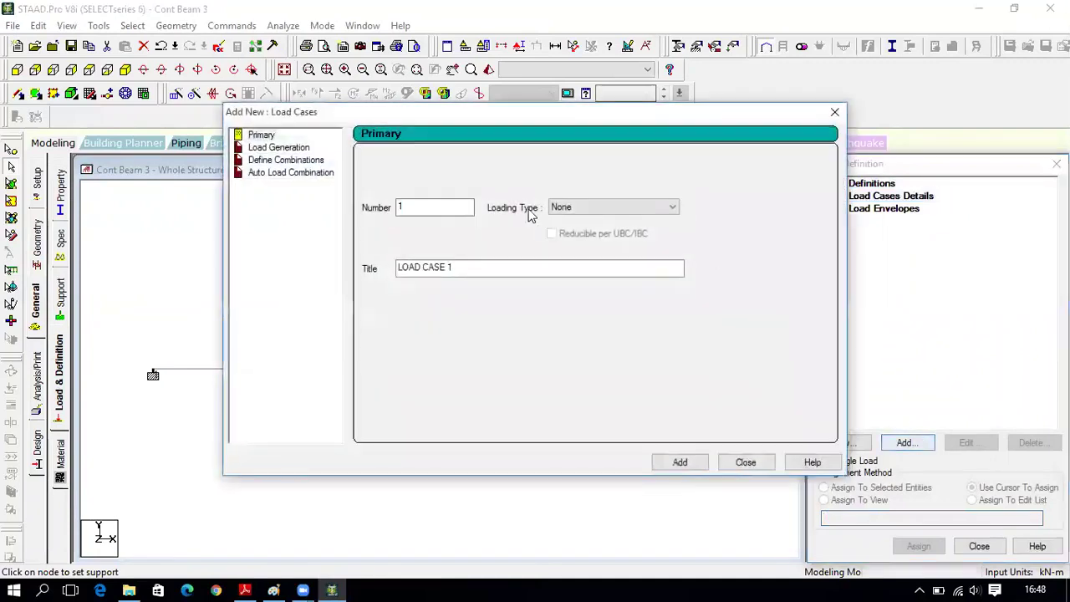
left_click(691, 464)
left_click(745, 462)
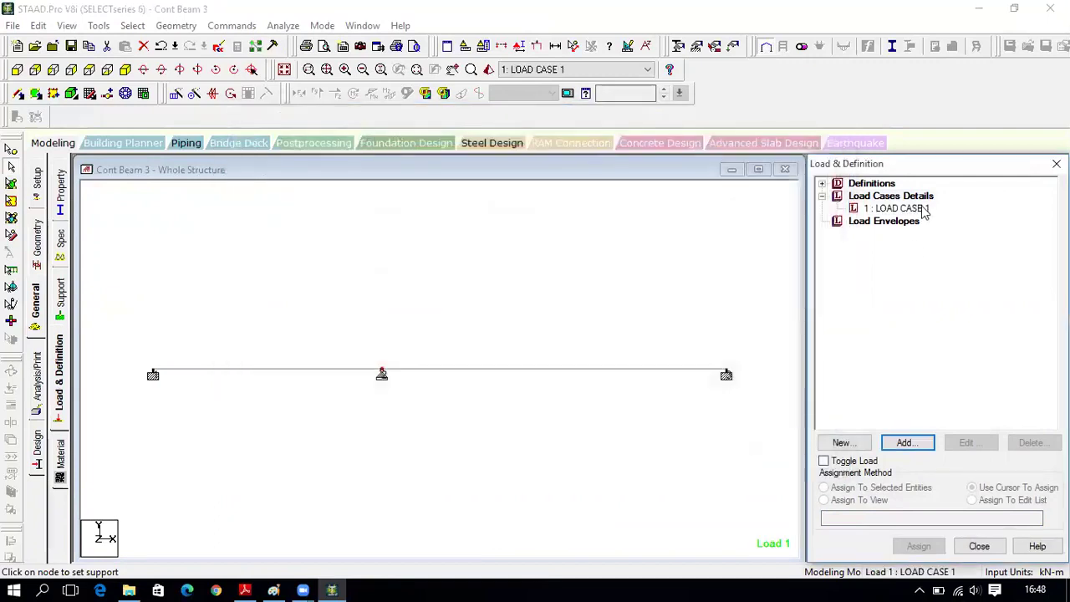
- Add a uniform member force of -20 kN/m in the GY direction to load case 1, checking the Problem 311 figure
left_click(922, 210)
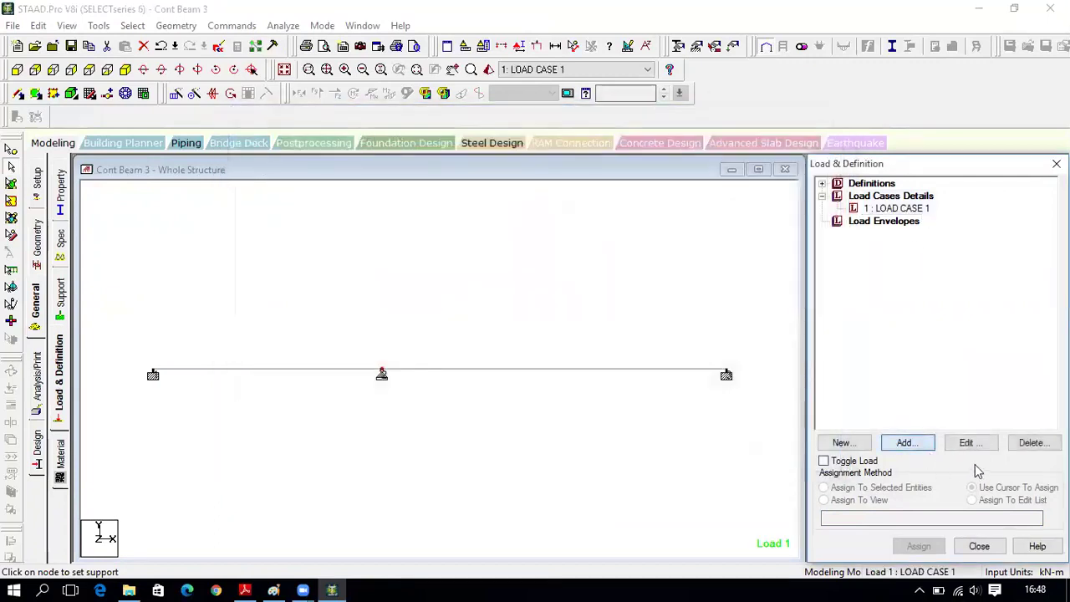
left_click(907, 442)
left_click(244, 591)
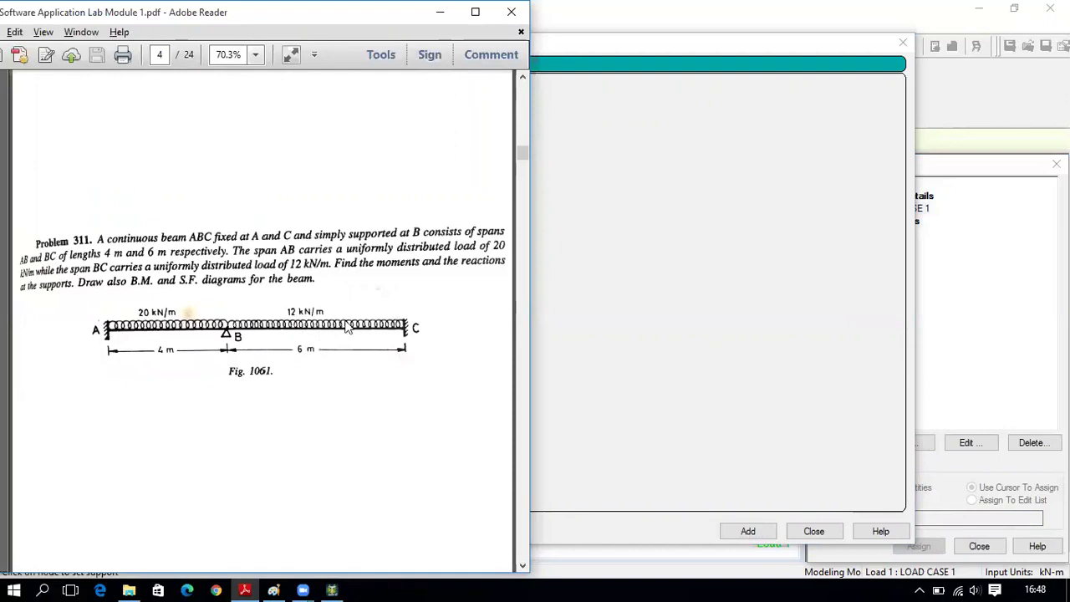
key("alt+Tab")
left_click(220, 104)
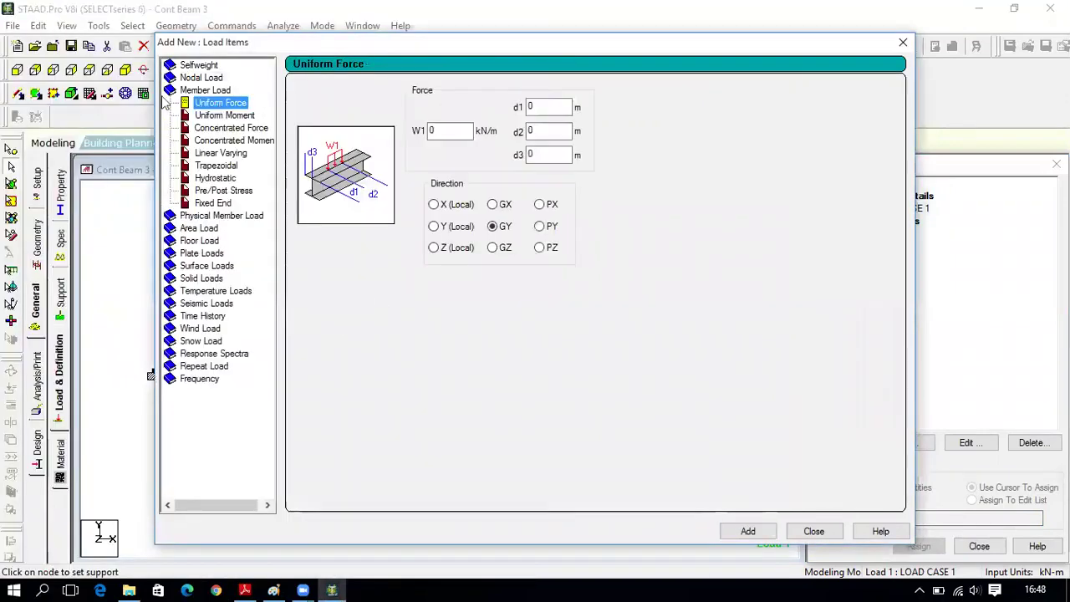
left_click(435, 131)
key("BackSpace")
type("-20")
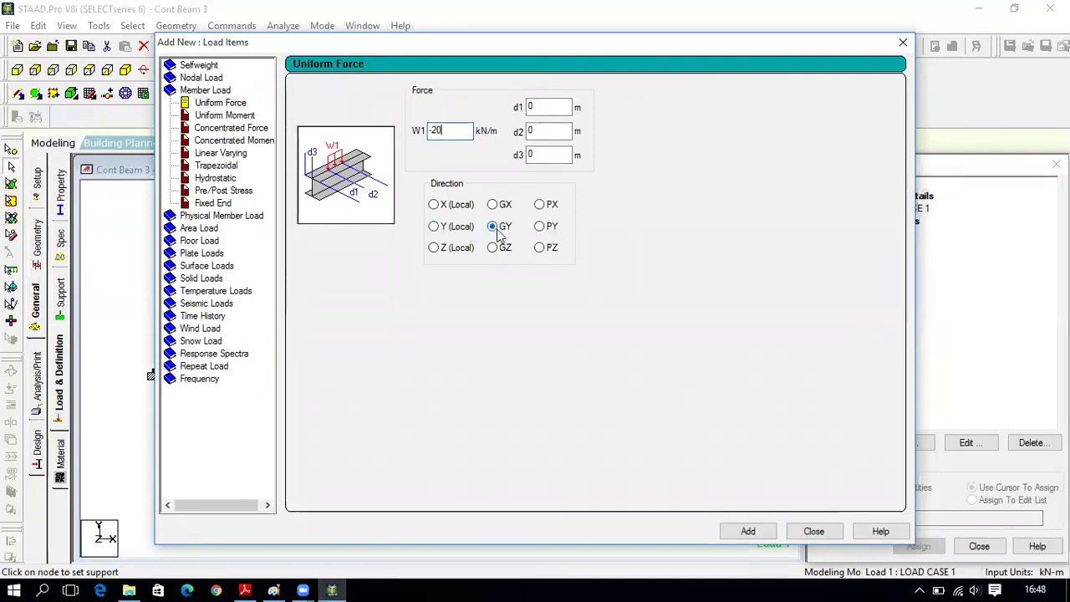
left_click(745, 530)
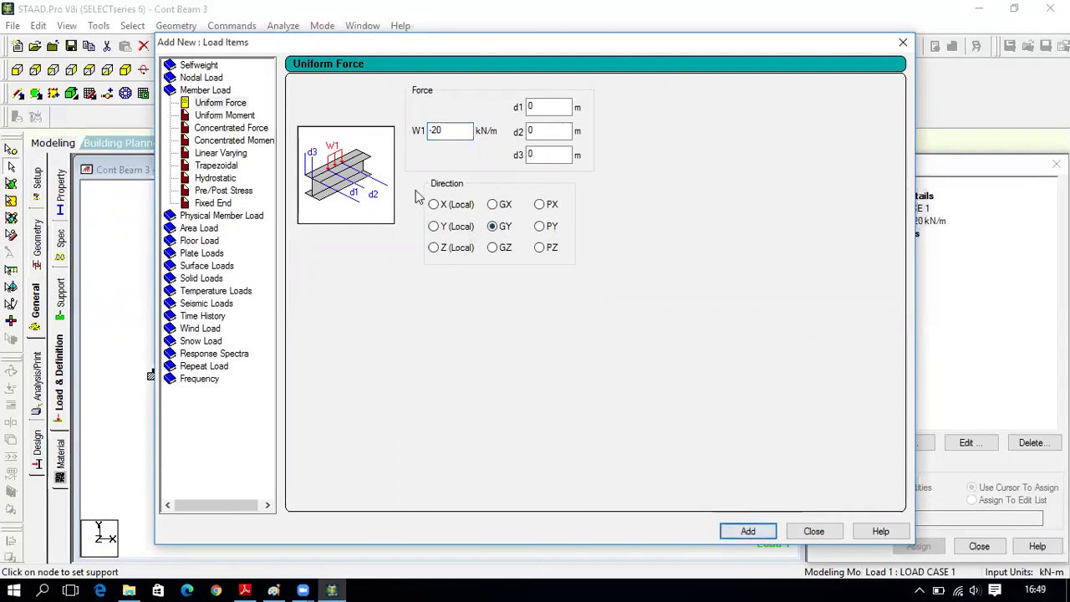
- Add a second uniform member force of -12 kN/m in the GY direction and finish adding load items
left_click(449, 132)
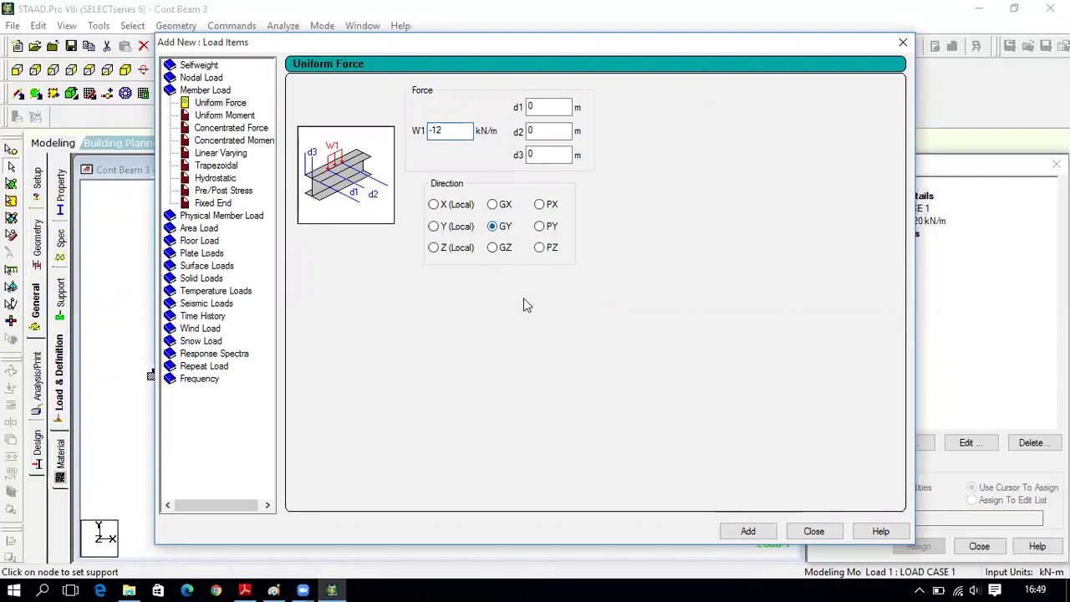
left_click(747, 531)
left_click(813, 531)
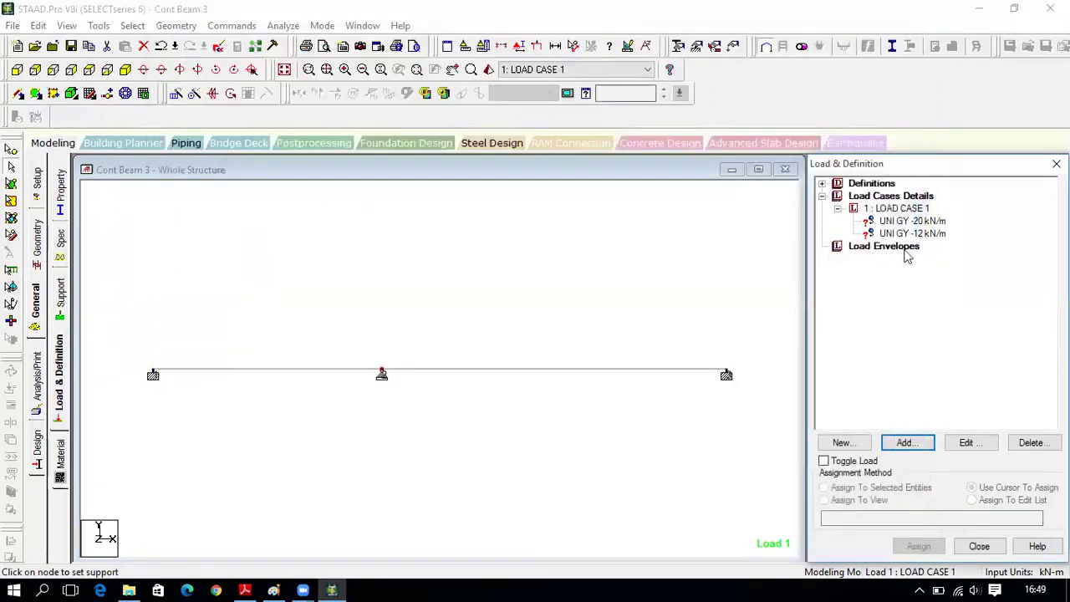
- Assign the -20 kN/m load to the 4 m span and the -12 kN/m load to the 6 m span, and maximize the structure view
left_click(915, 222)
left_click(919, 546)
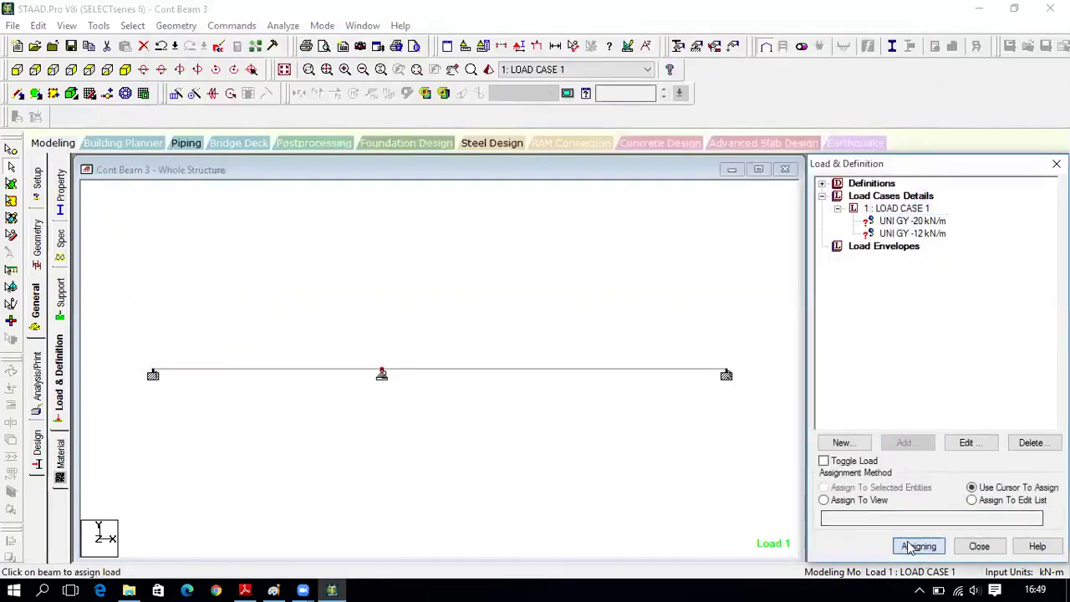
left_click(298, 368)
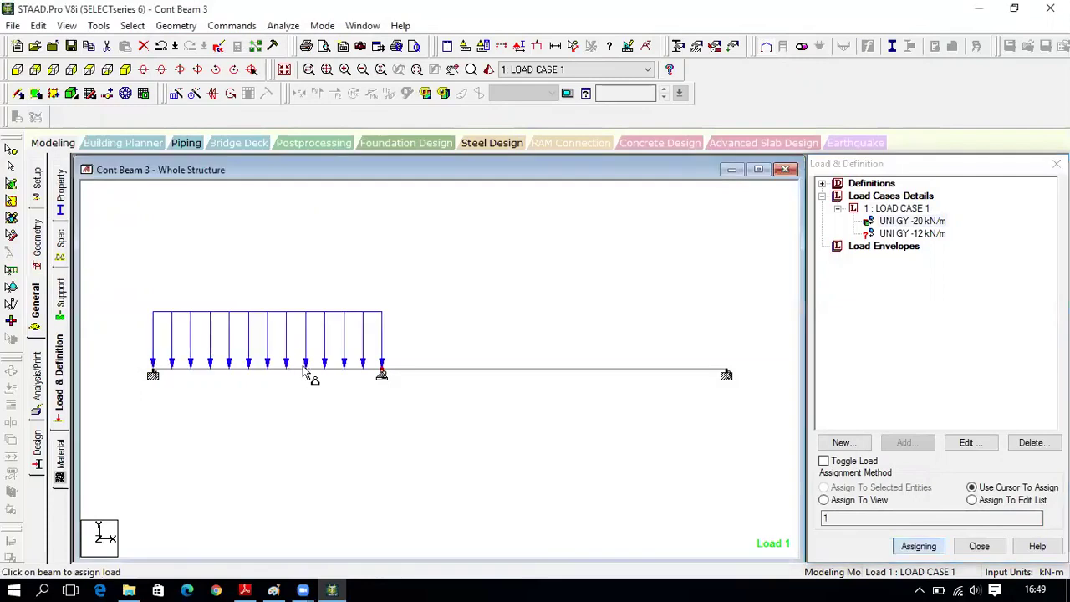
left_click(893, 236)
left_click(537, 368)
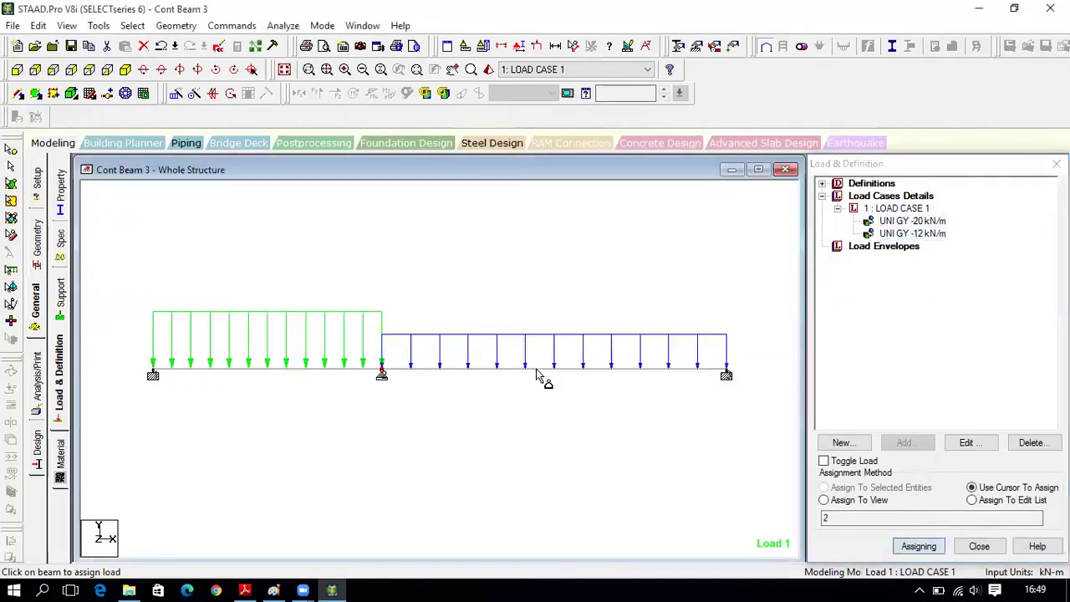
left_click(982, 546)
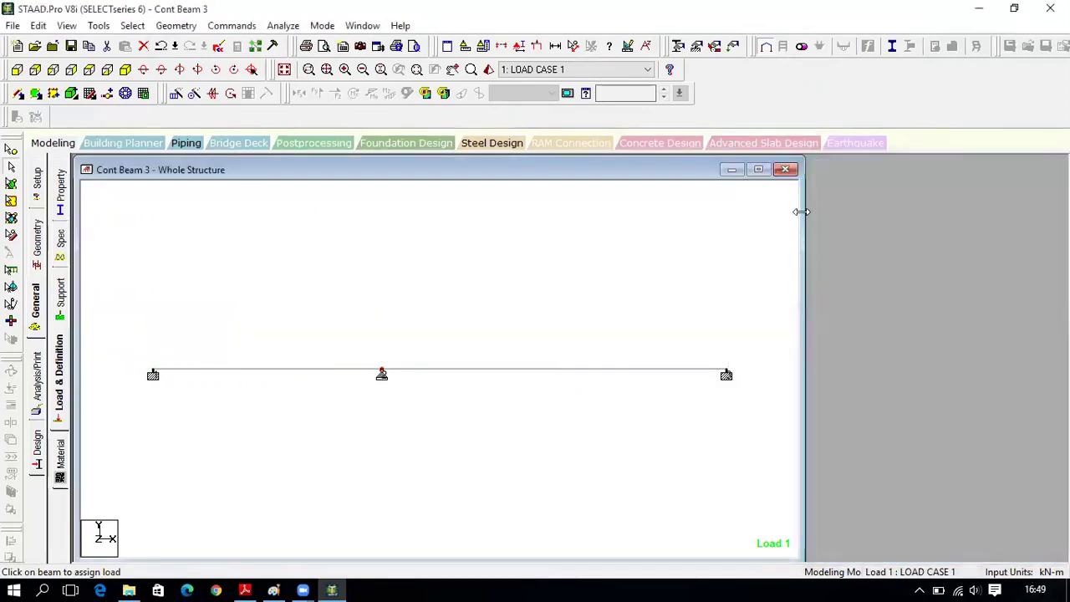
left_click(758, 171)
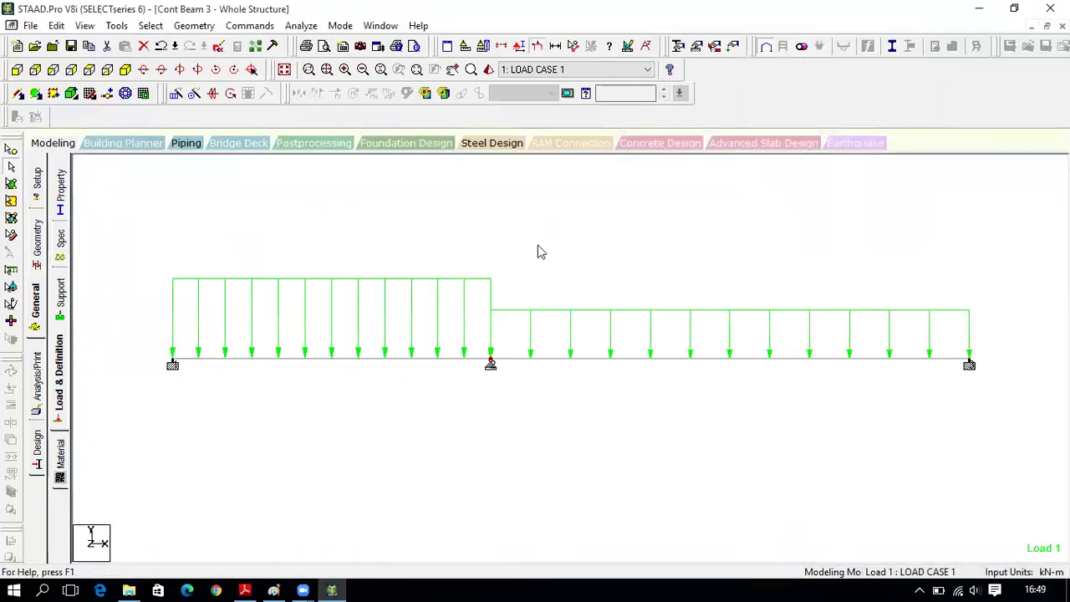
- Display the load values on the beam and compare them with the Problem 311 figure in Adobe Reader
right_click(539, 249)
right_click(479, 235)
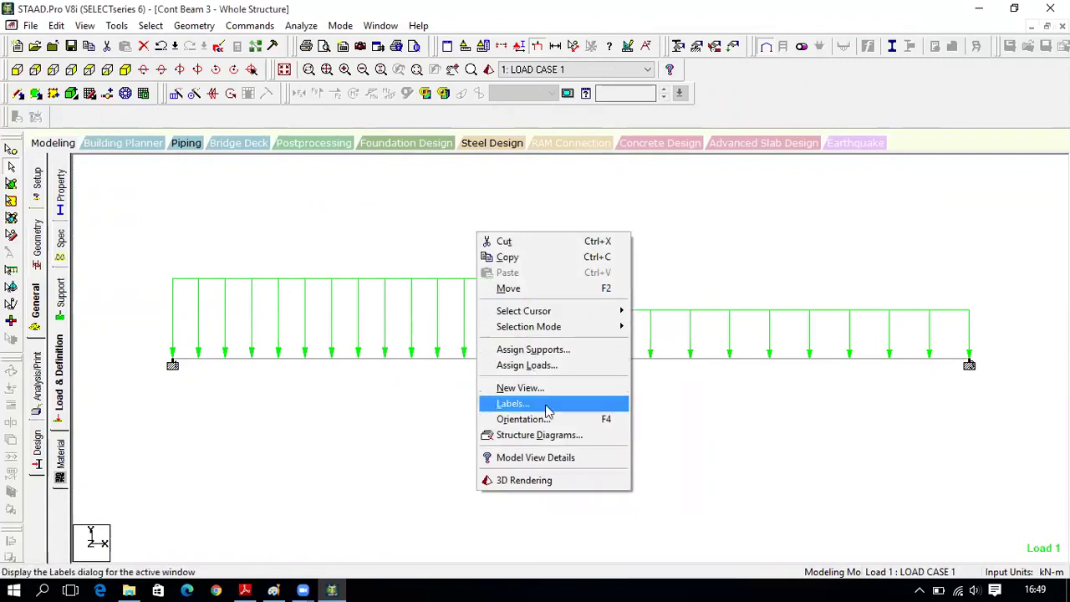
left_click(549, 410)
left_click(482, 210)
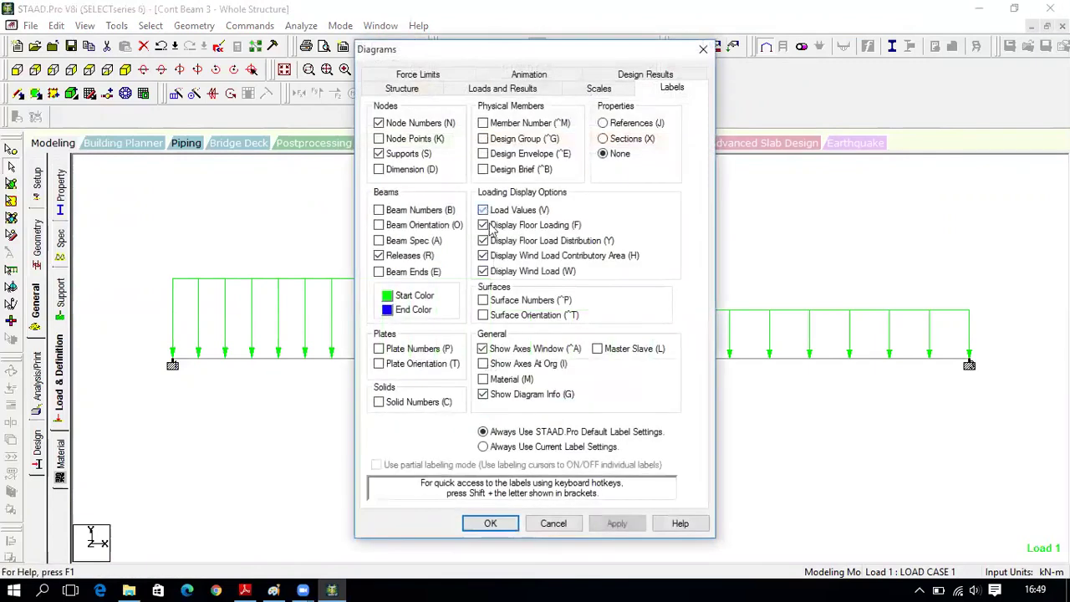
left_click(614, 522)
left_click(490, 523)
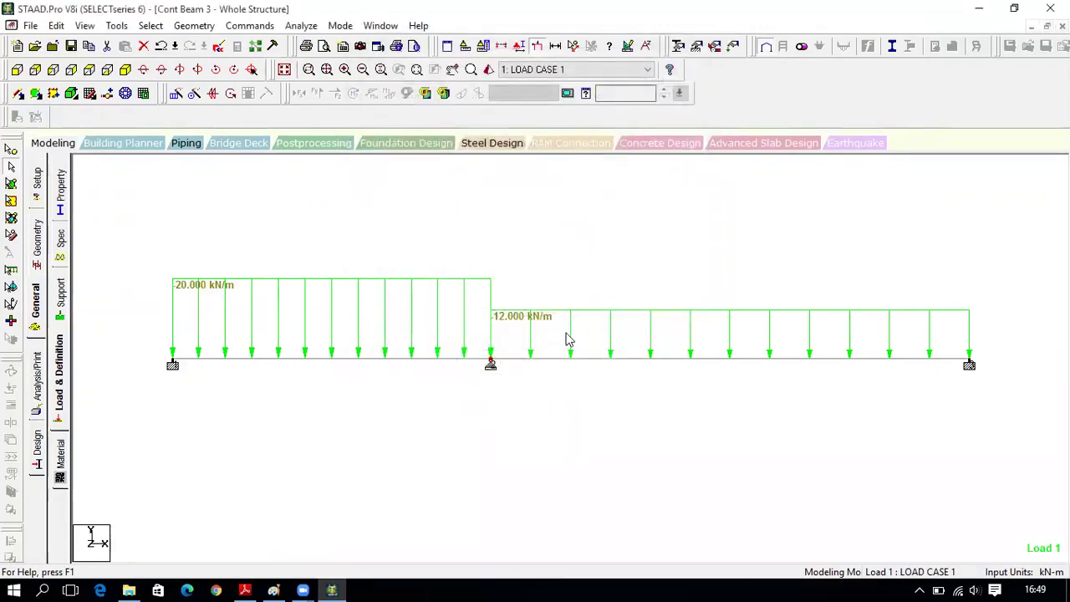
key("alt+Tab")
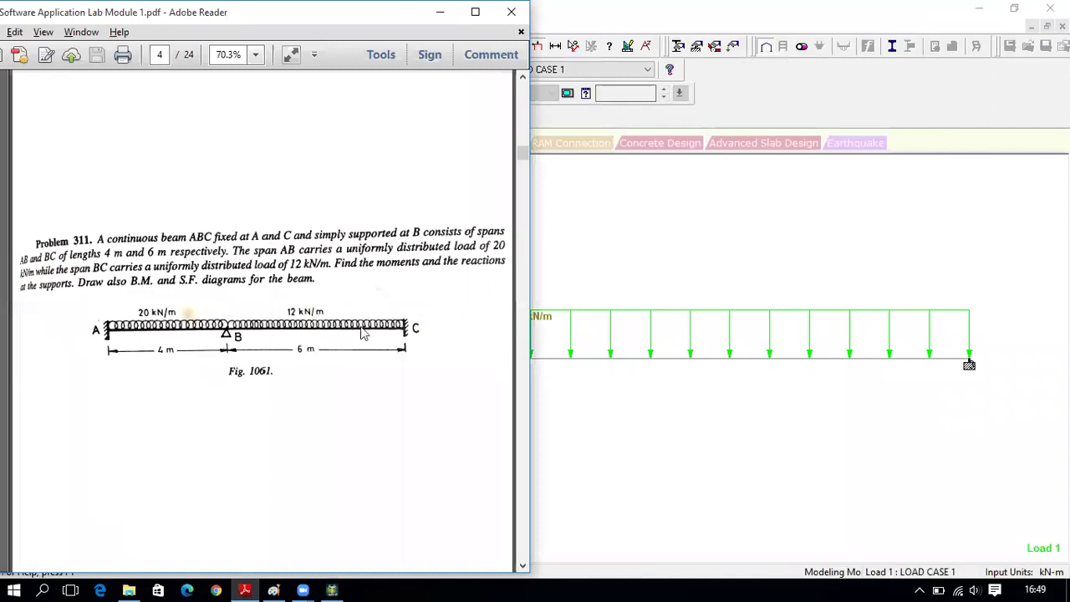
key("alt+Tab")
- Add a Perform Analysis command with the No Print option and select it in the command list
left_click(37, 407)
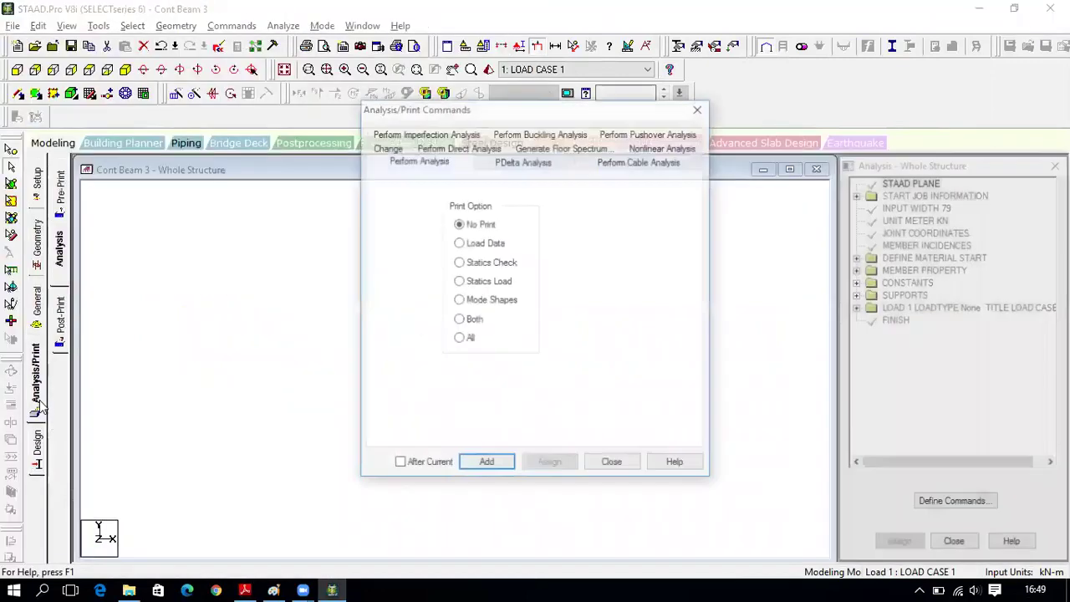
left_click(487, 465)
left_click(612, 466)
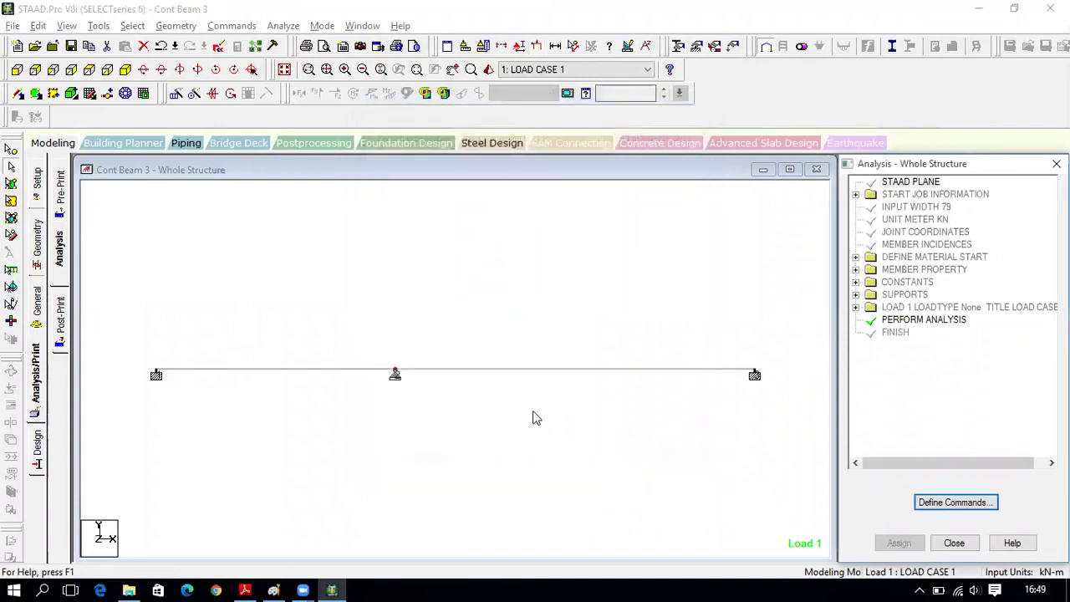
left_click(934, 322)
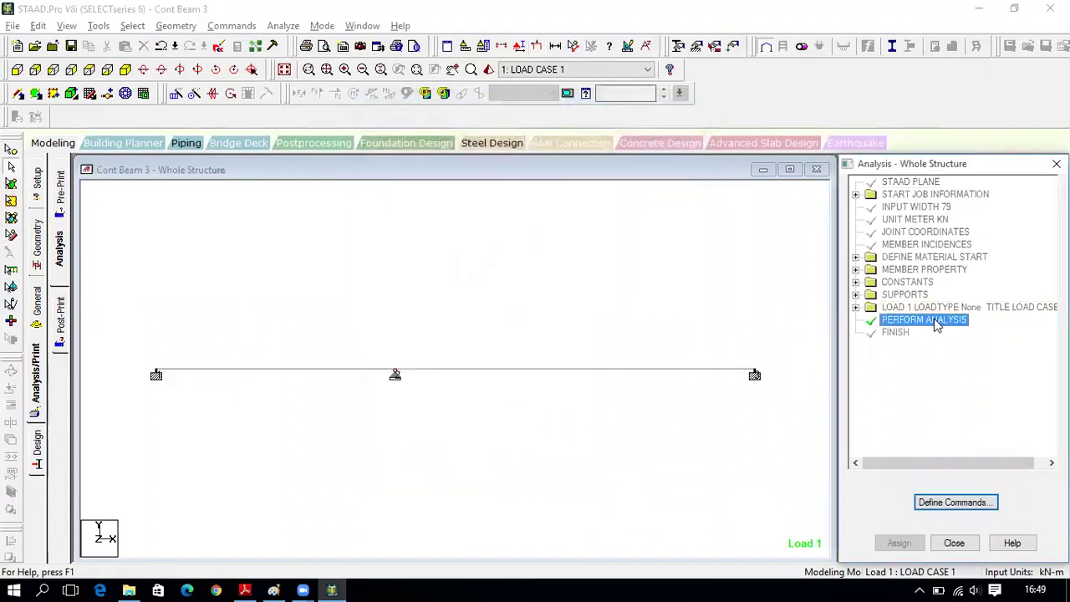
- Run the analysis, check its errors and warnings, and proceed to the post-processing results
left_click(291, 30)
left_click(299, 41)
left_click(438, 317)
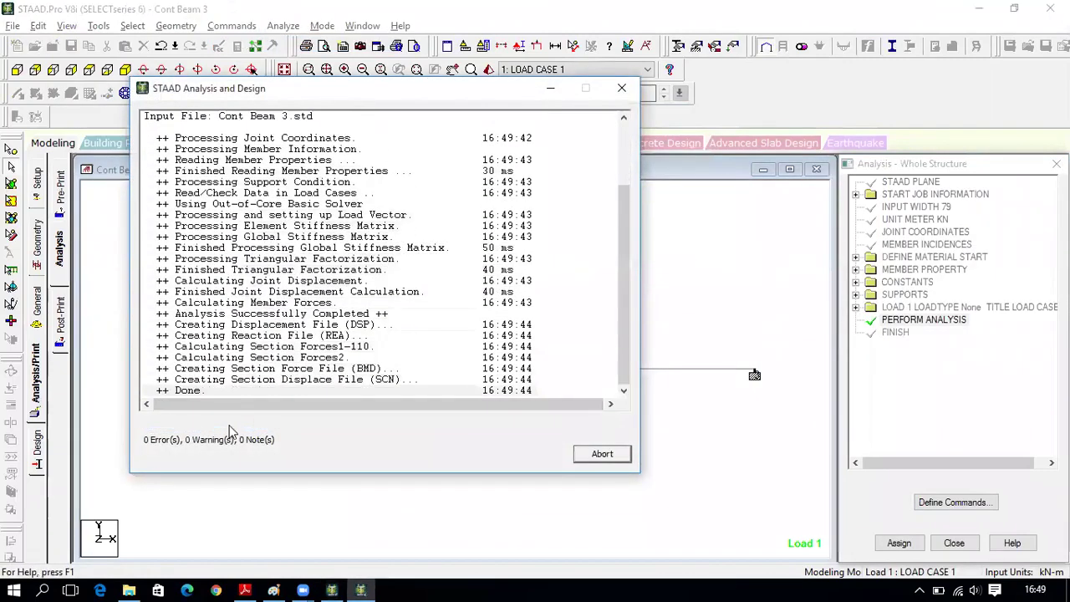
left_click(212, 441)
left_click(602, 455)
- Set up the results for load case 1 and maximize the displacement view
left_click(583, 282)
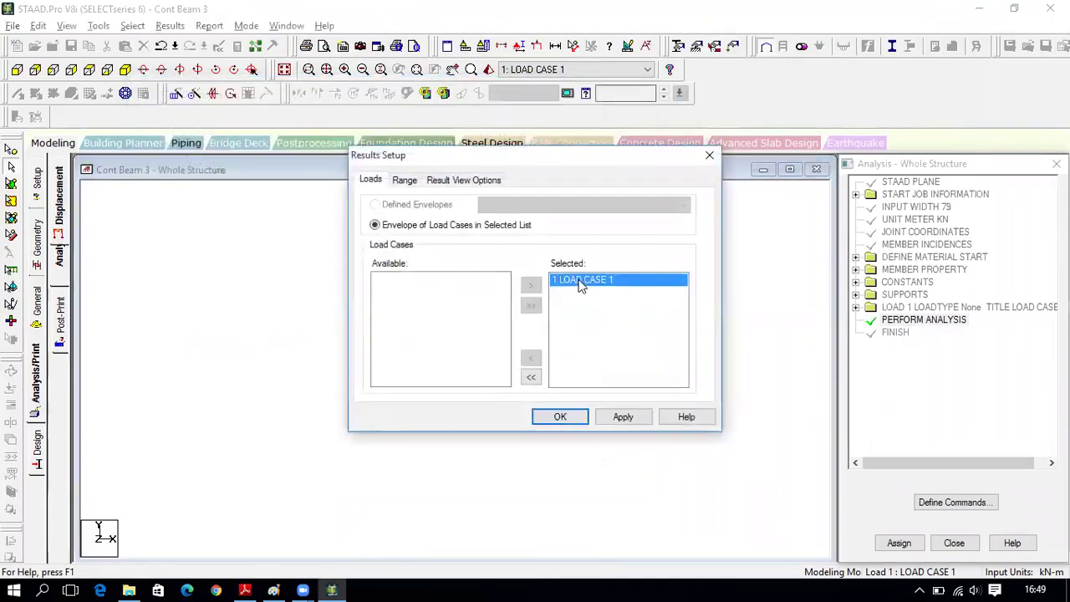
left_click(570, 416)
left_click(526, 170)
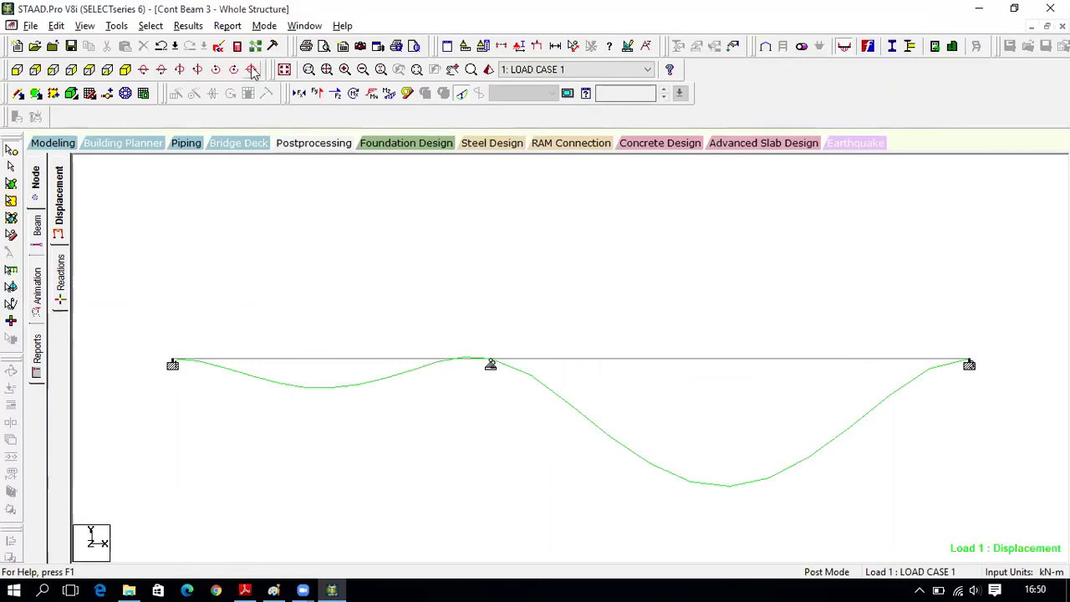
- Annotate the displacement diagram with the maximum resultant displacement of each beam
left_click(188, 26)
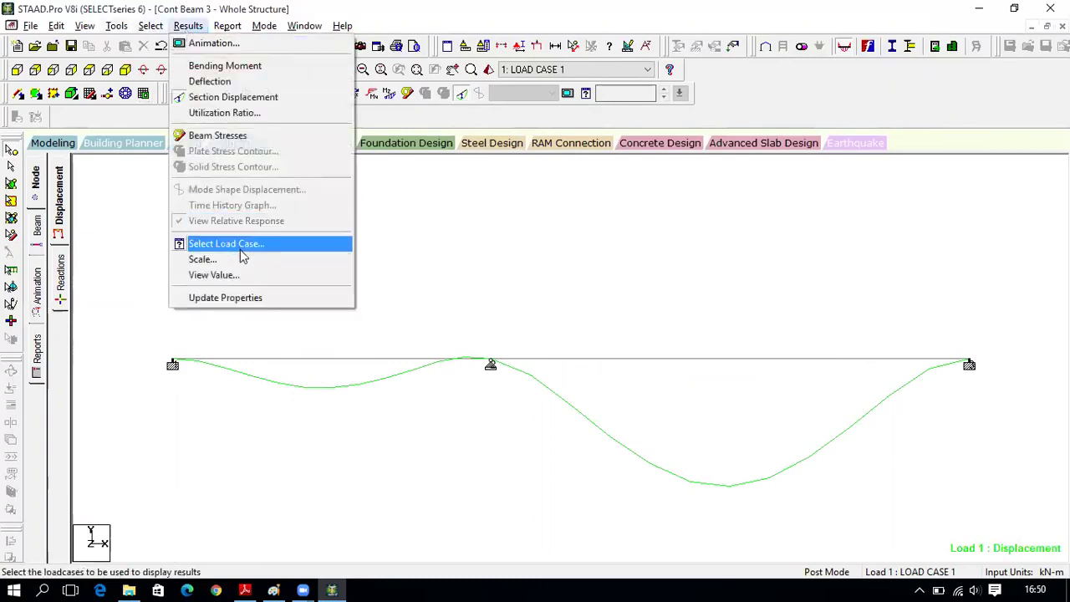
left_click(248, 277)
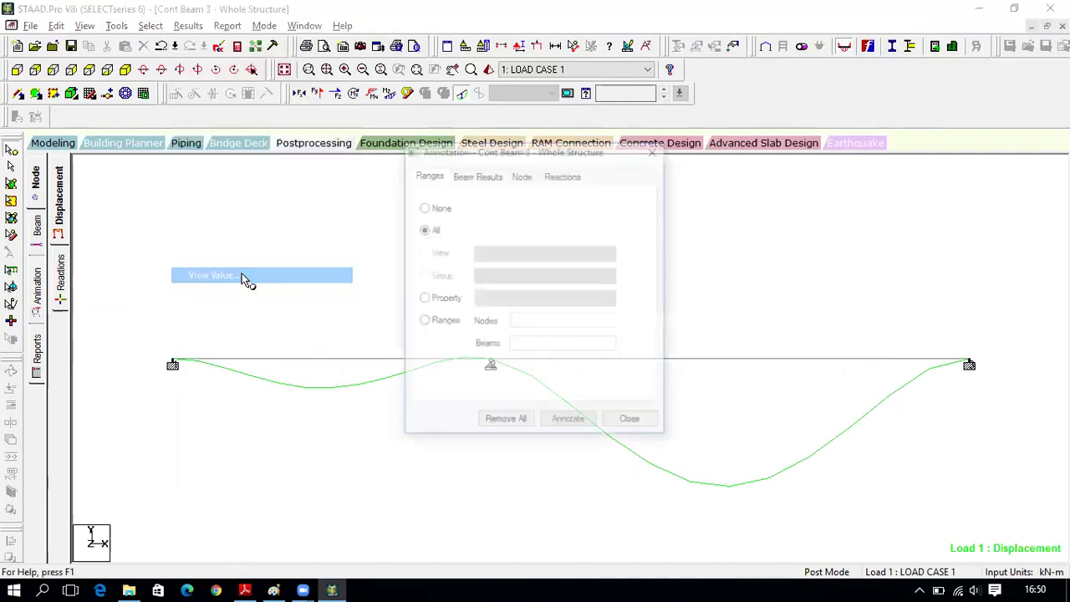
left_click(475, 175)
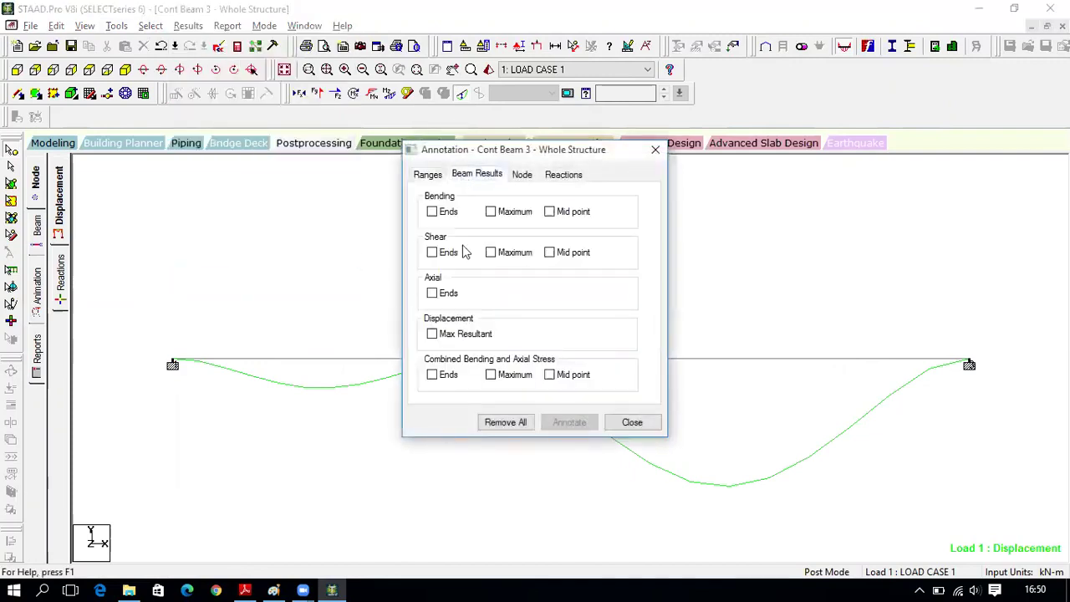
left_click(449, 337)
left_click(569, 422)
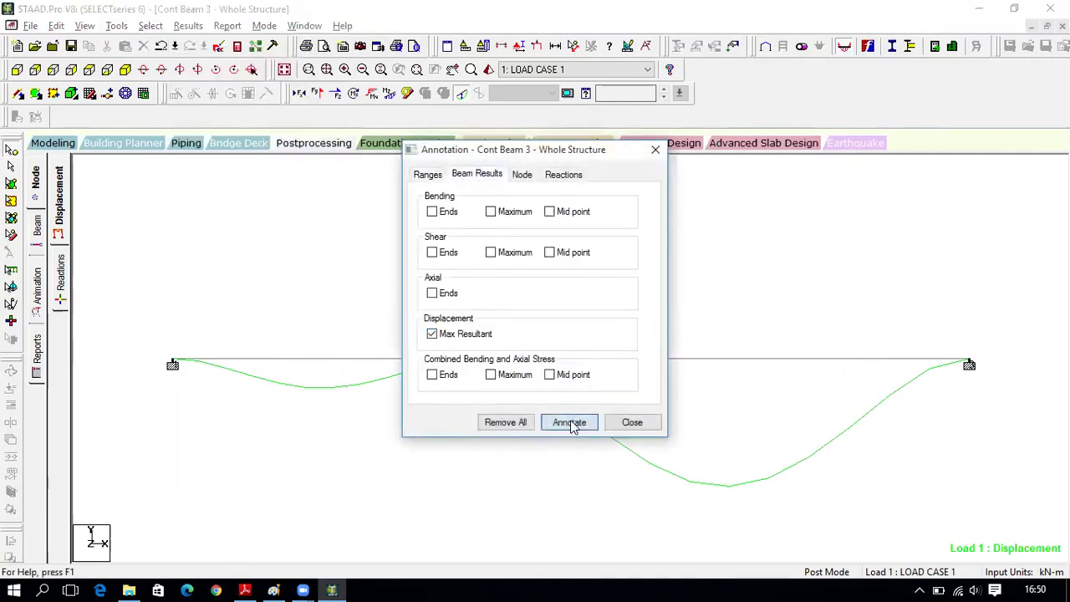
left_click(632, 422)
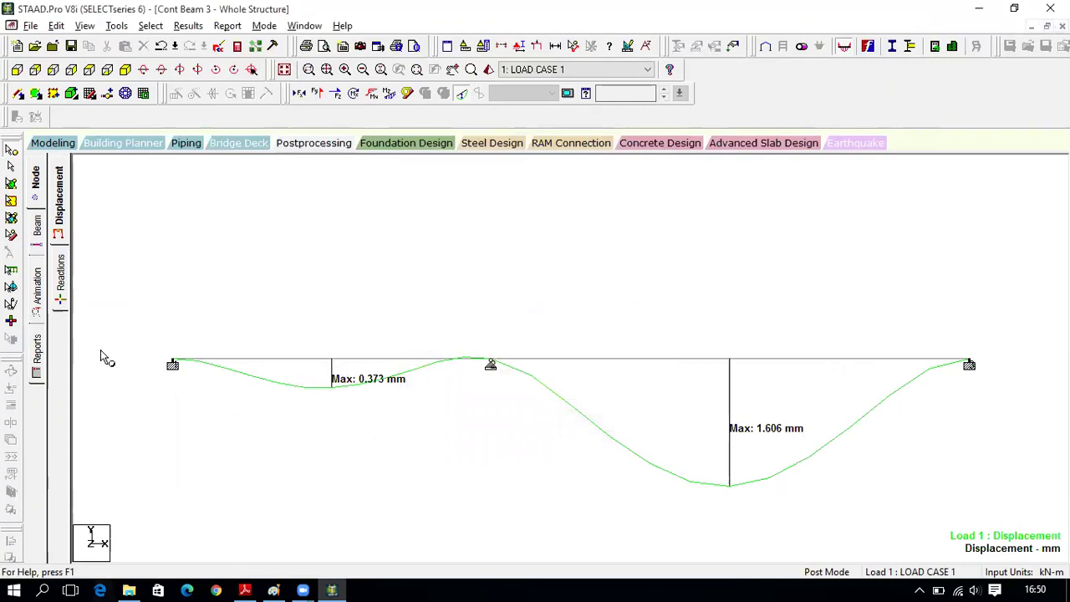
- Show only the Bending Z diagram and annotate it with the bending moments at the beam ends and mid points
left_click(390, 93)
left_click(459, 94)
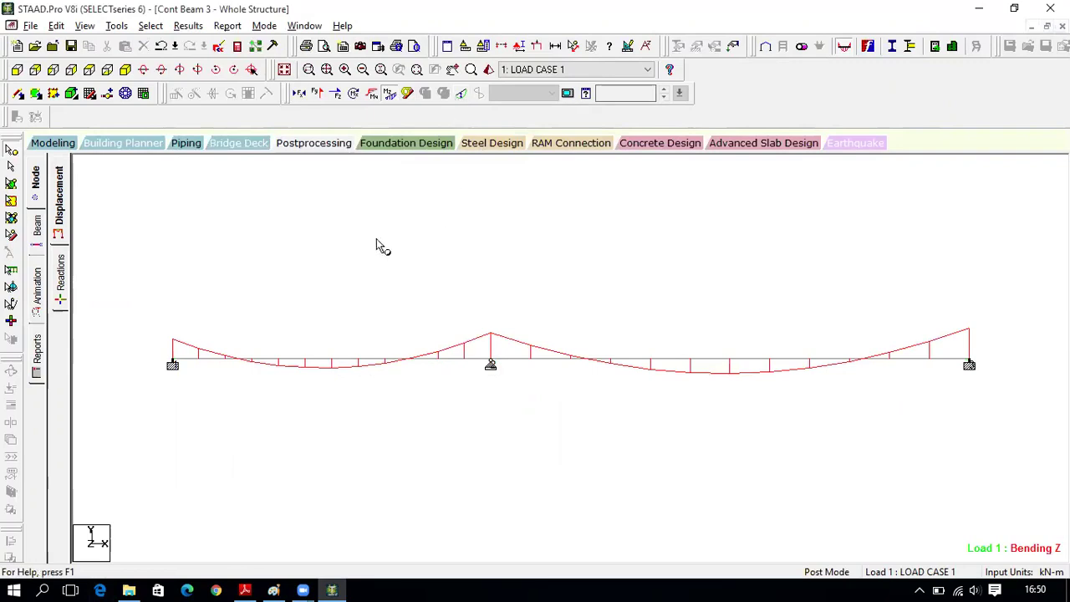
left_click(188, 26)
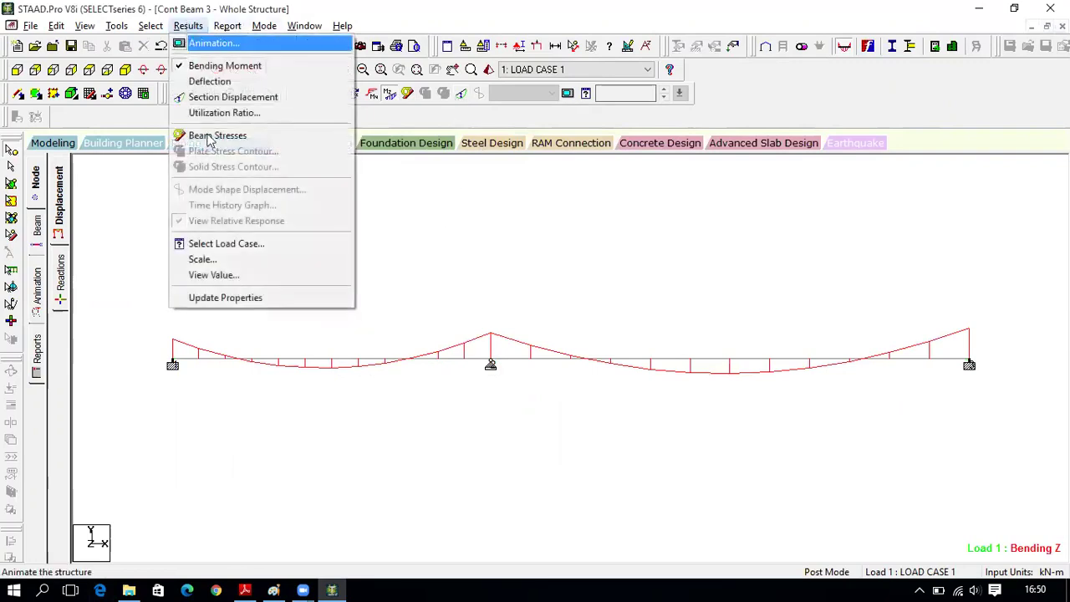
left_click(273, 276)
left_click(477, 175)
left_click(446, 214)
left_click(565, 212)
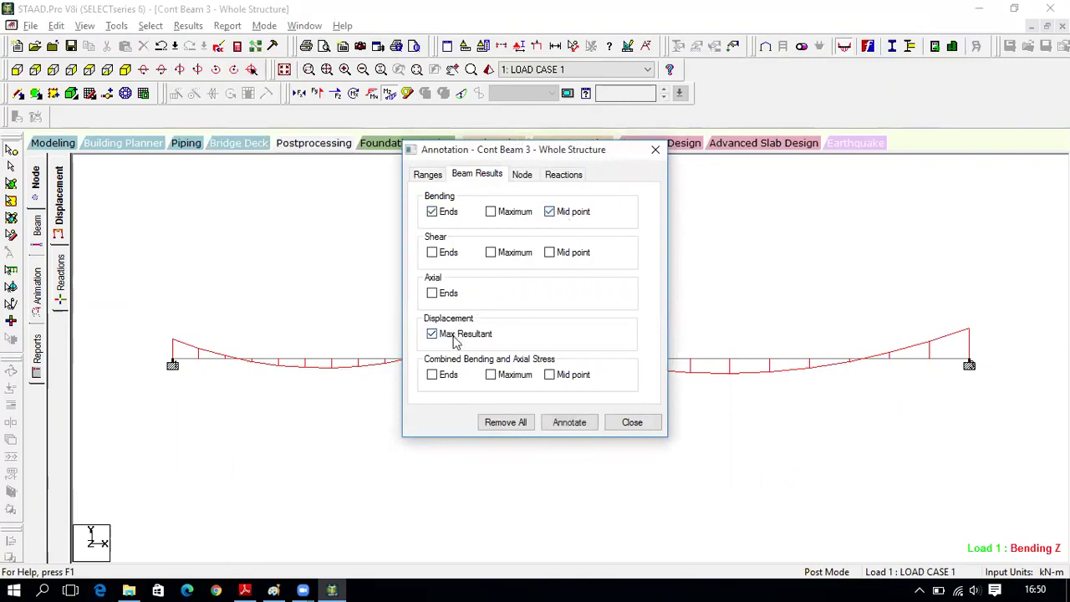
left_click(570, 422)
left_click(629, 424)
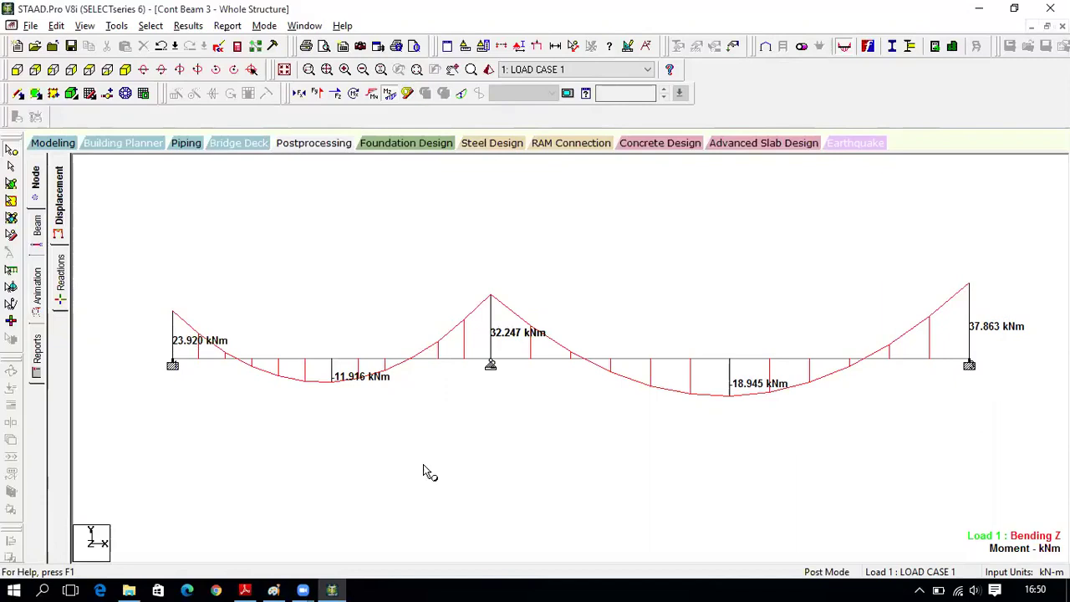
- Compare the bending moments with the B.M. diagram in the Problem 311 solution on page 5 in Adobe Reader
left_click(245, 591)
scroll(306, 328, "down", 4)
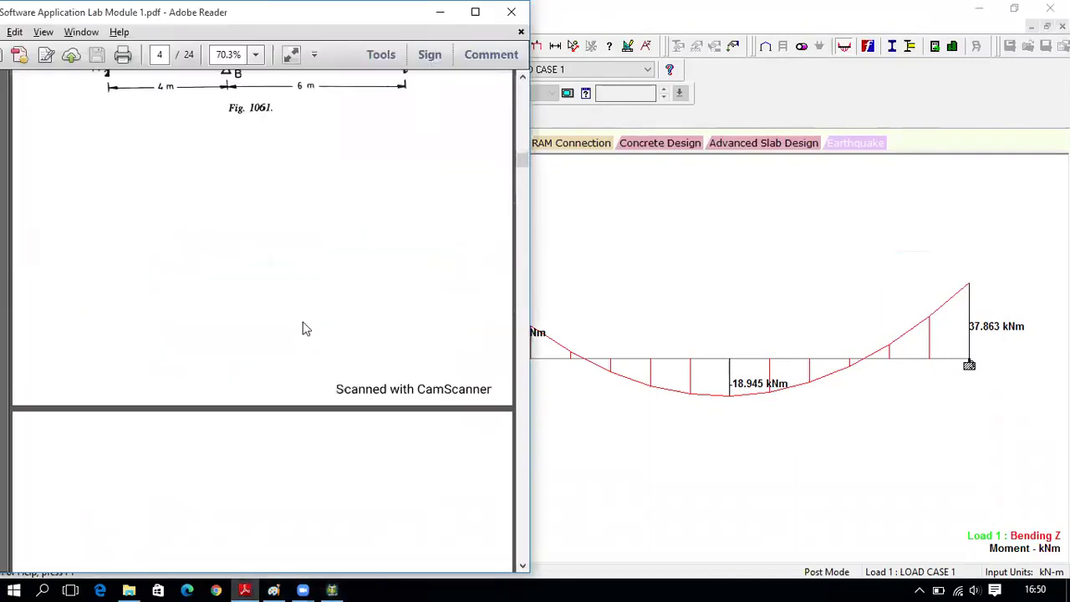
scroll(305, 327, "down", 3)
scroll(305, 328, "down", 2)
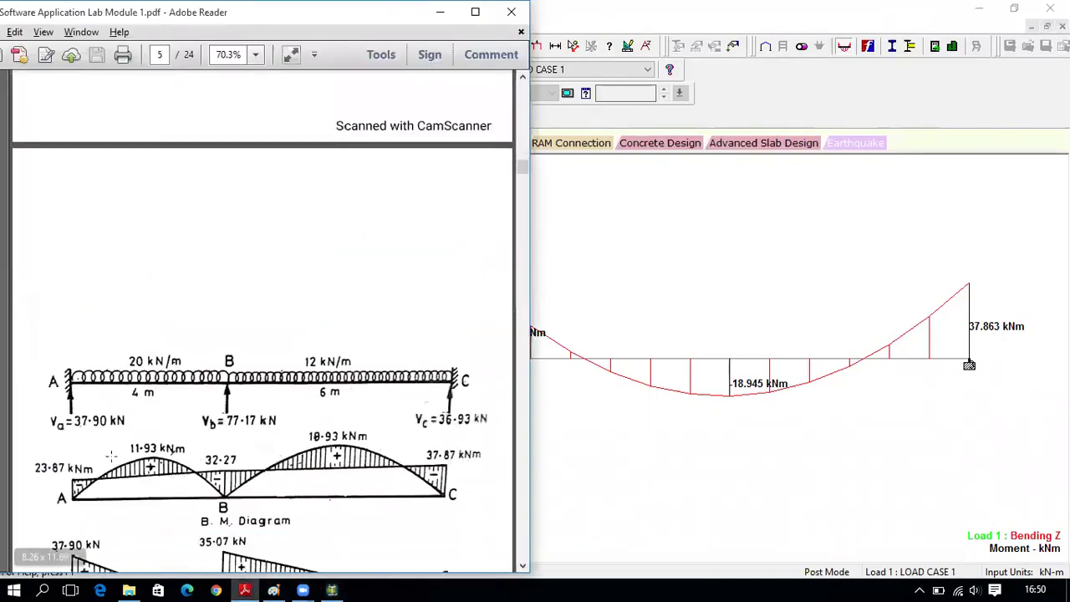